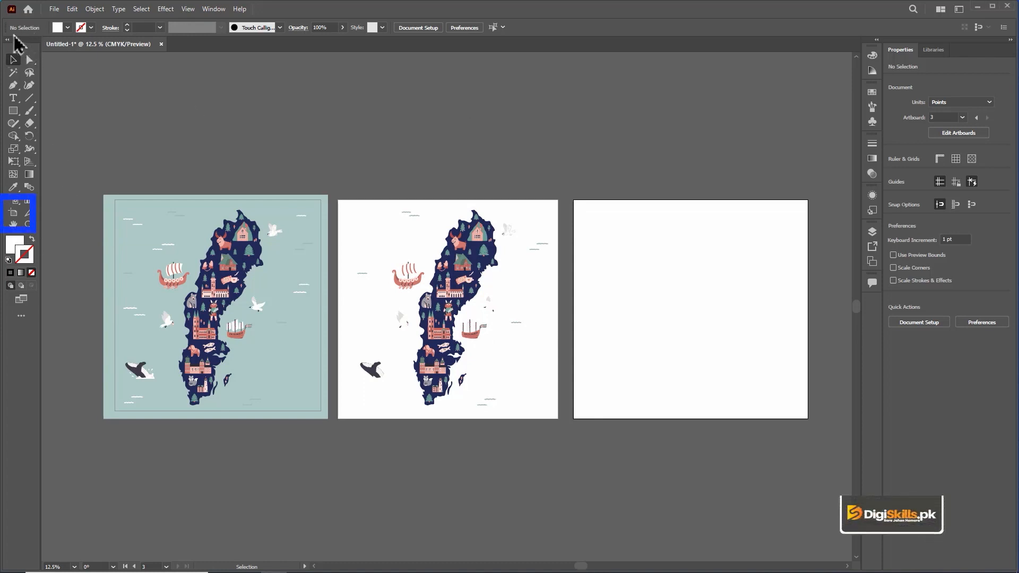
Step: Inspect the artboards with the Artboard tool by selecting Artboard 1, Artboard 3 and finally Artboard 1 again
click(13, 212)
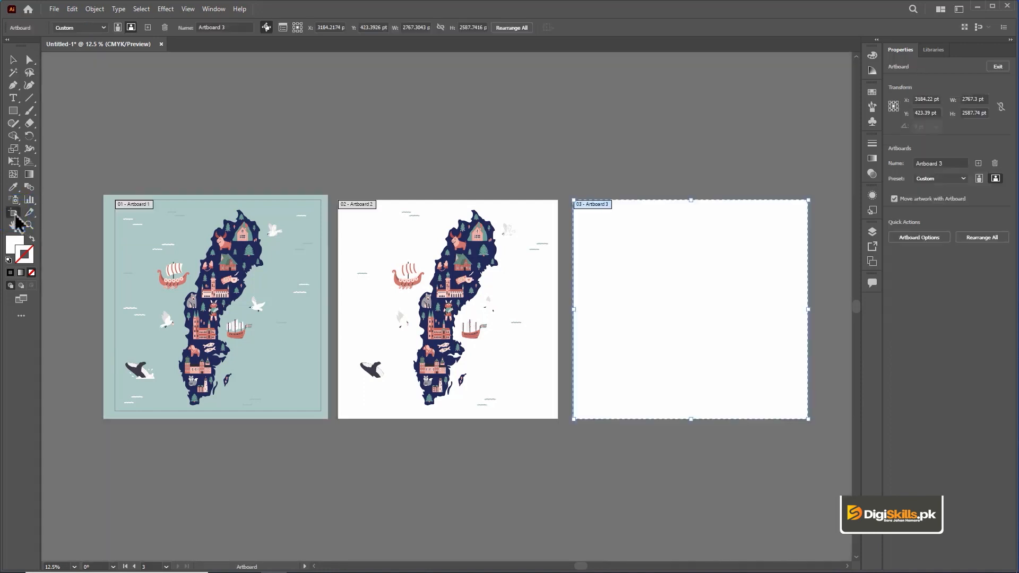
key(shift+o)
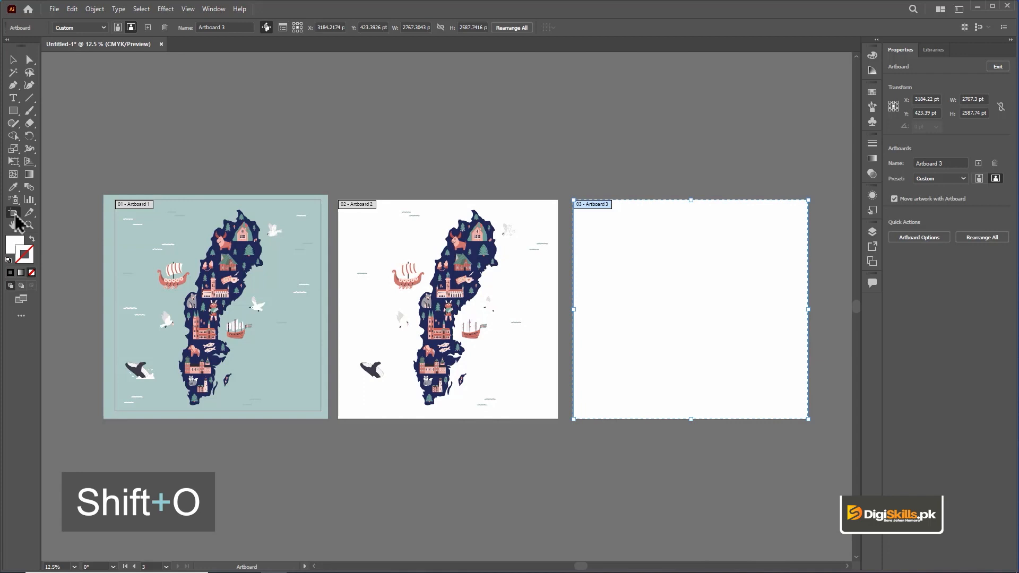
click(141, 210)
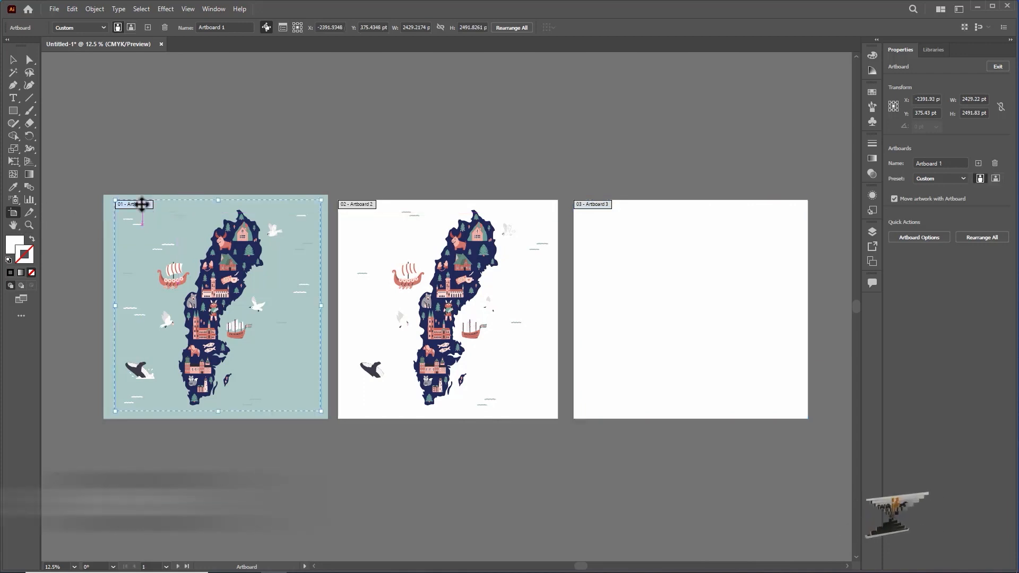
click(600, 208)
click(150, 212)
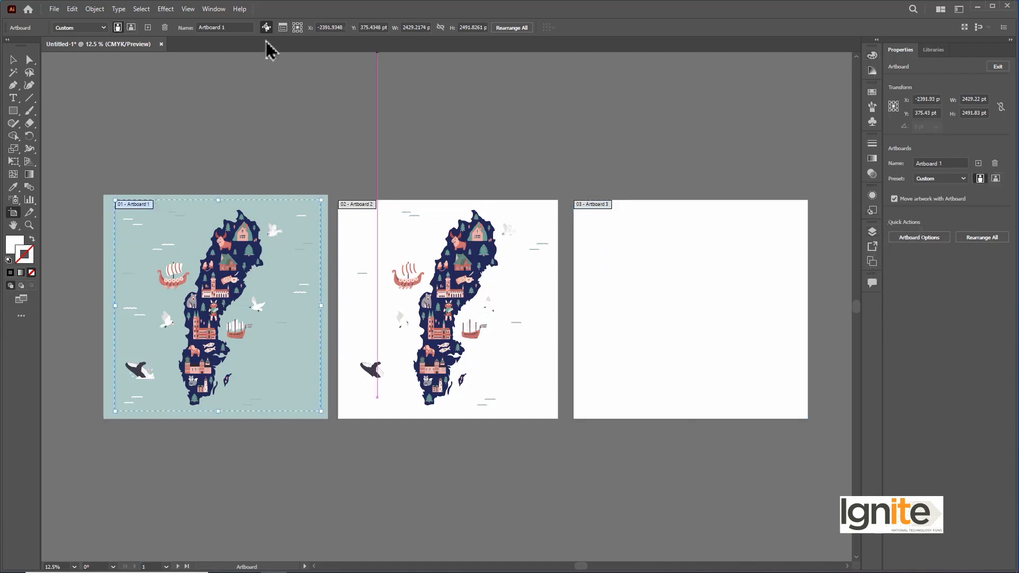
Step: Show the list of the document's artboards, return to the Selection tool and put the list away
click(213, 9)
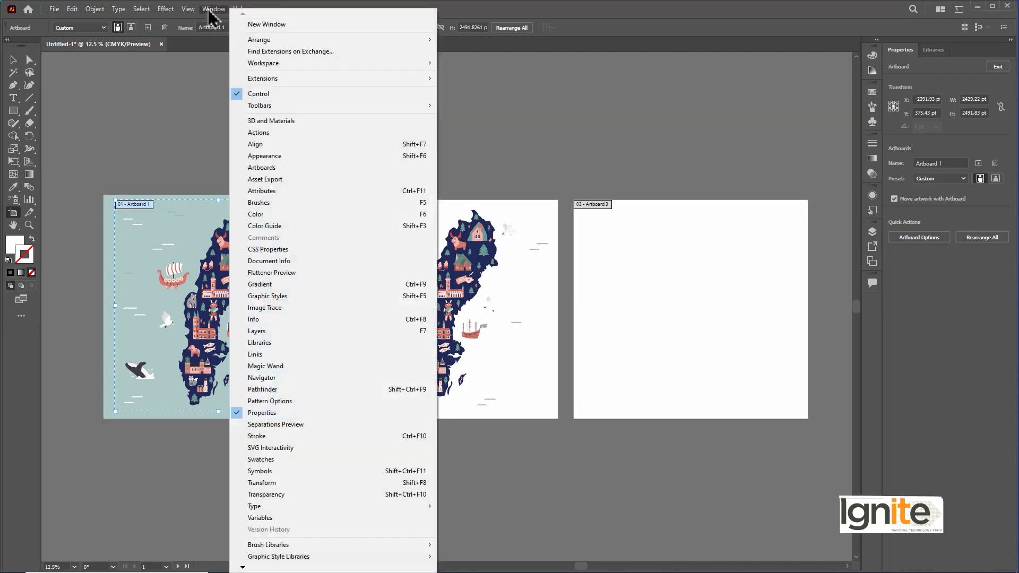
click(316, 168)
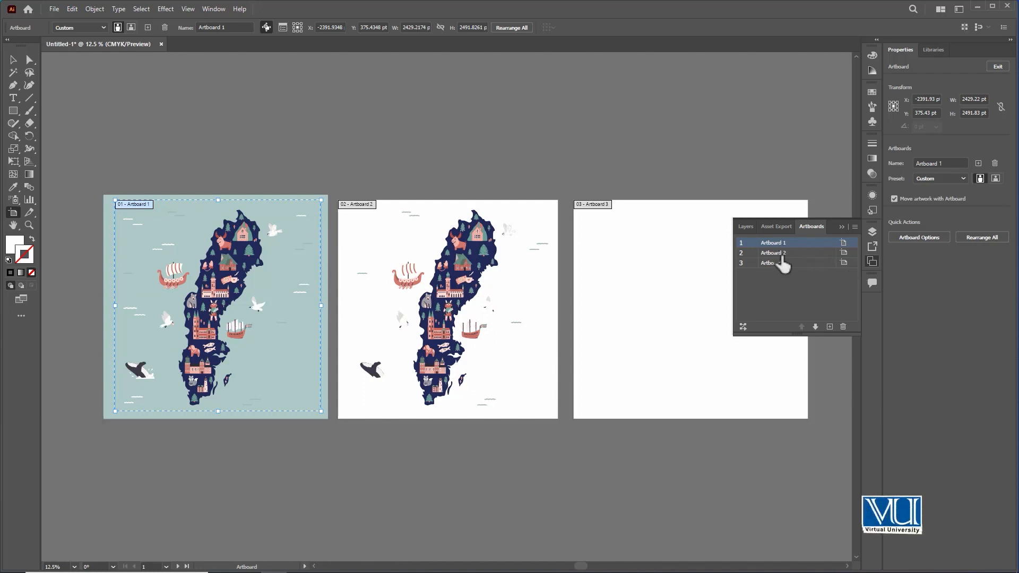
click(14, 63)
click(841, 228)
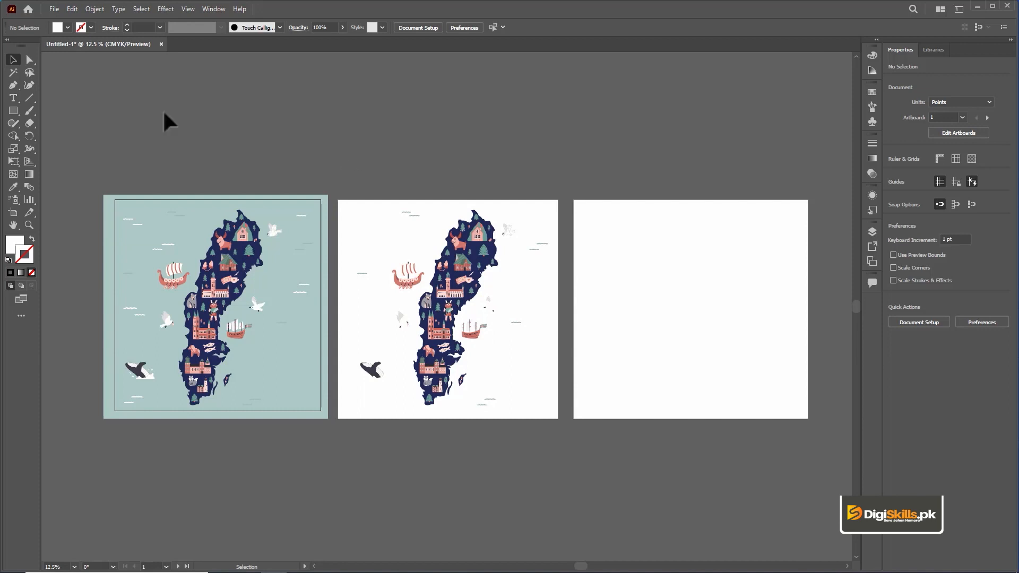
Step: Save the document in the Module 84 folder as Maps-1 in the Adobe Illustrator (*.AI) format
key(ctrl+s)
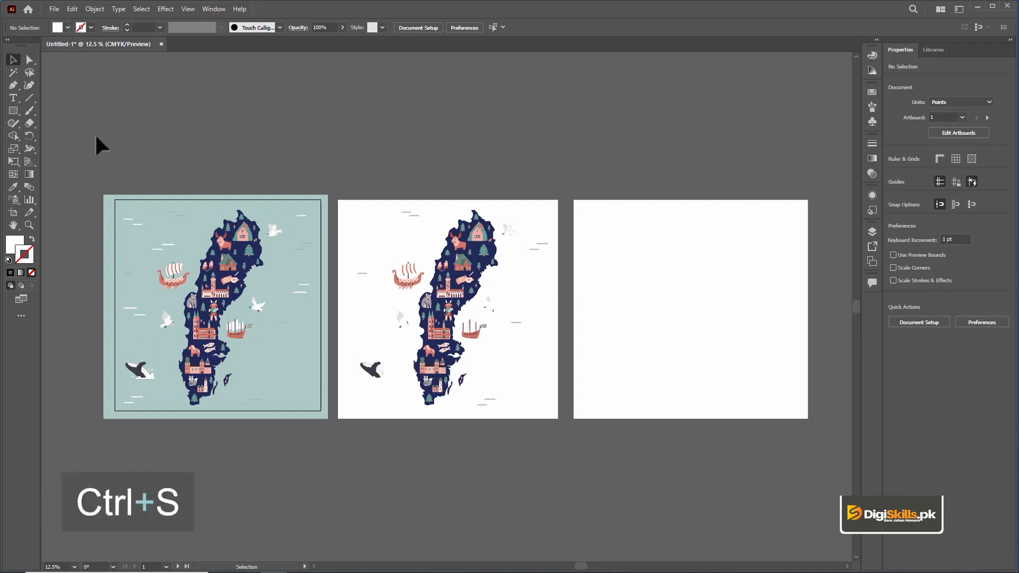
click(53, 10)
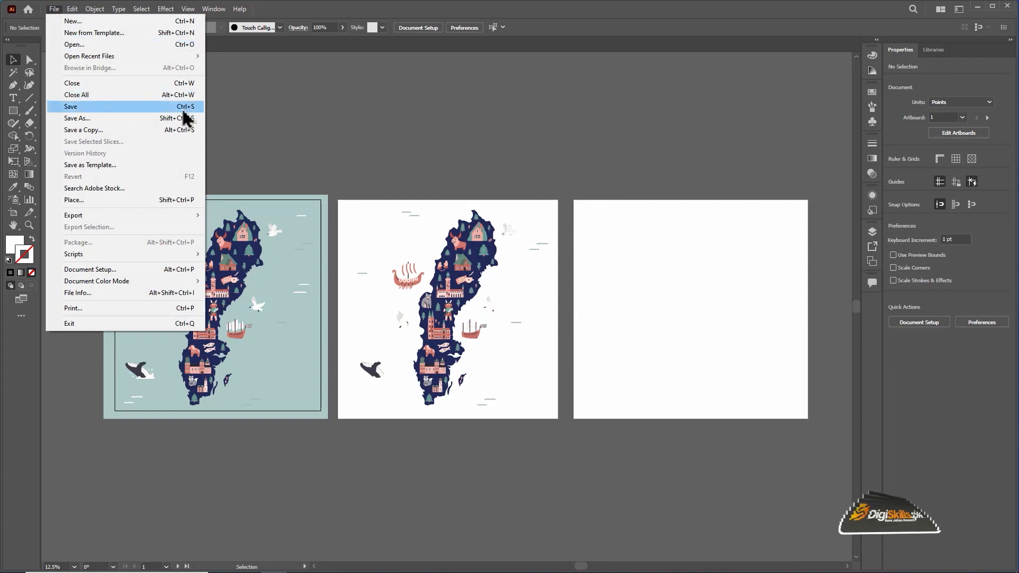
click(105, 109)
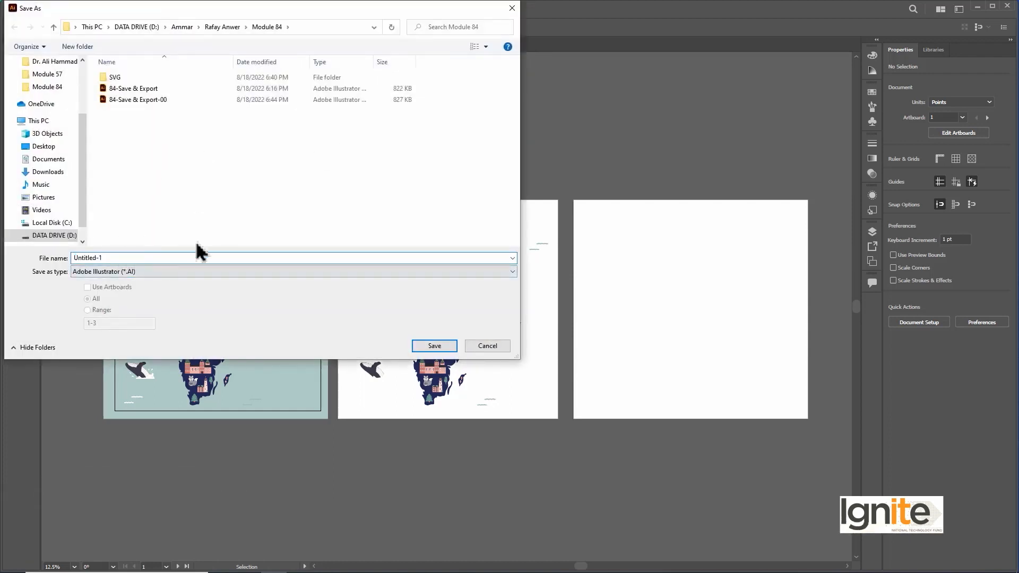
drag(141, 255, 5, 247)
text(Maps-)
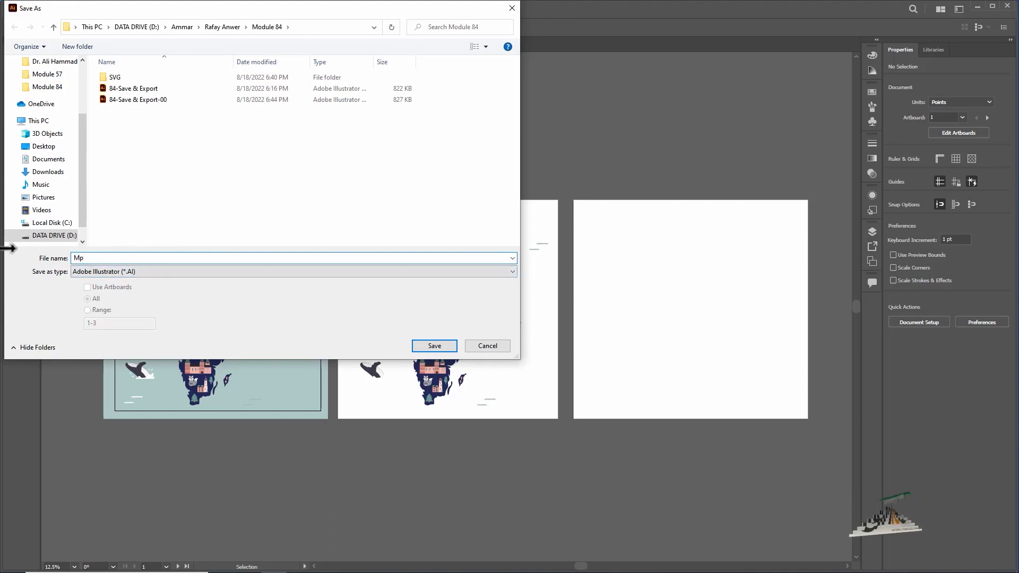
text(1)
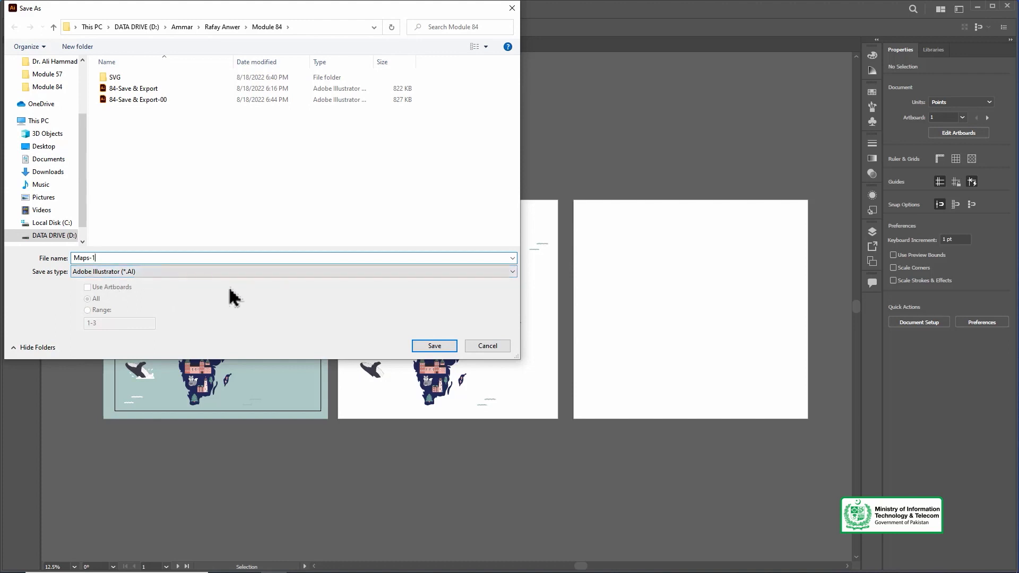
click(511, 272)
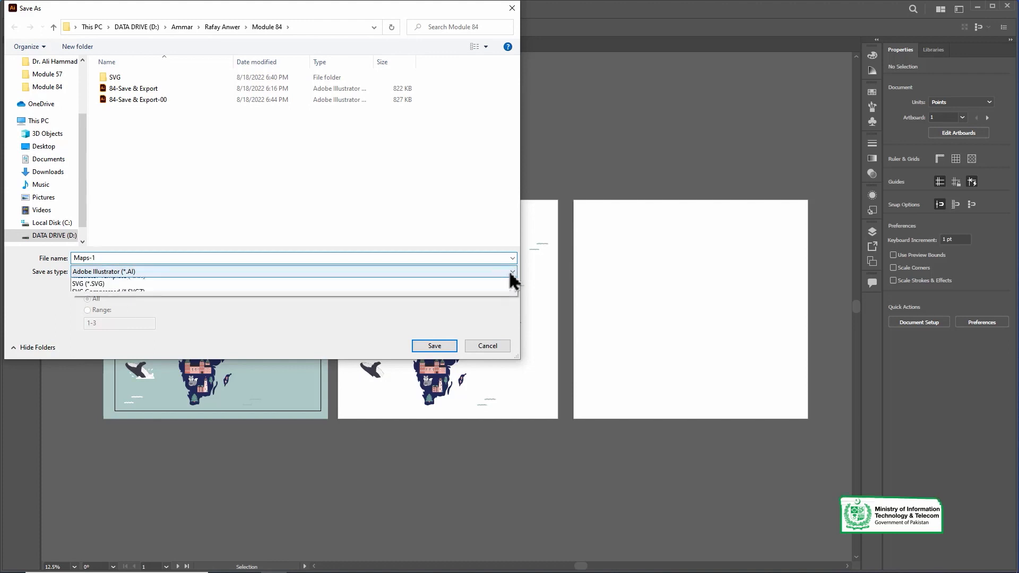
click(187, 272)
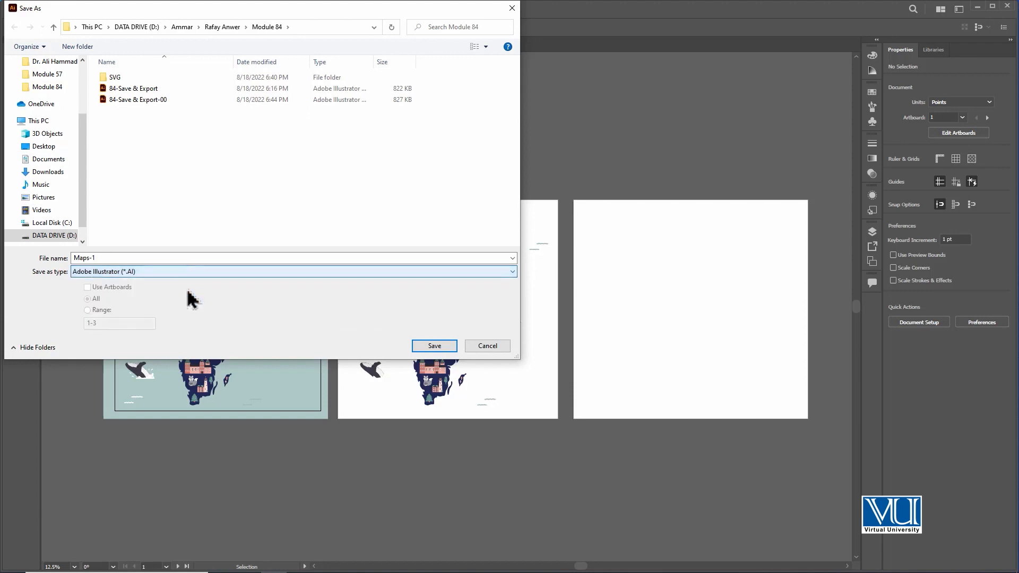
click(439, 347)
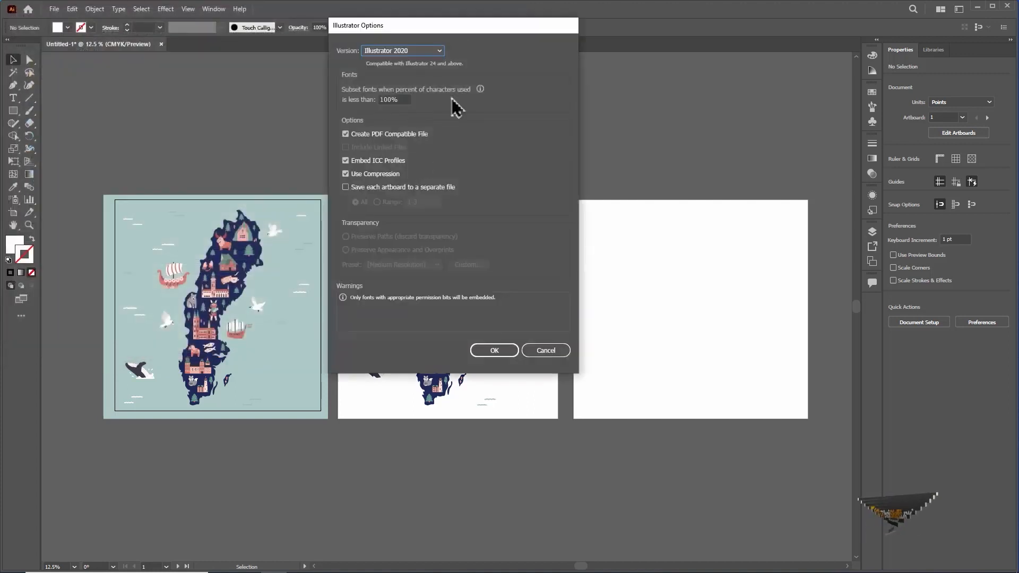
Step: Review the available file versions, keep Illustrator 2020 with the default options, and complete the save
drag(509, 33, 543, 74)
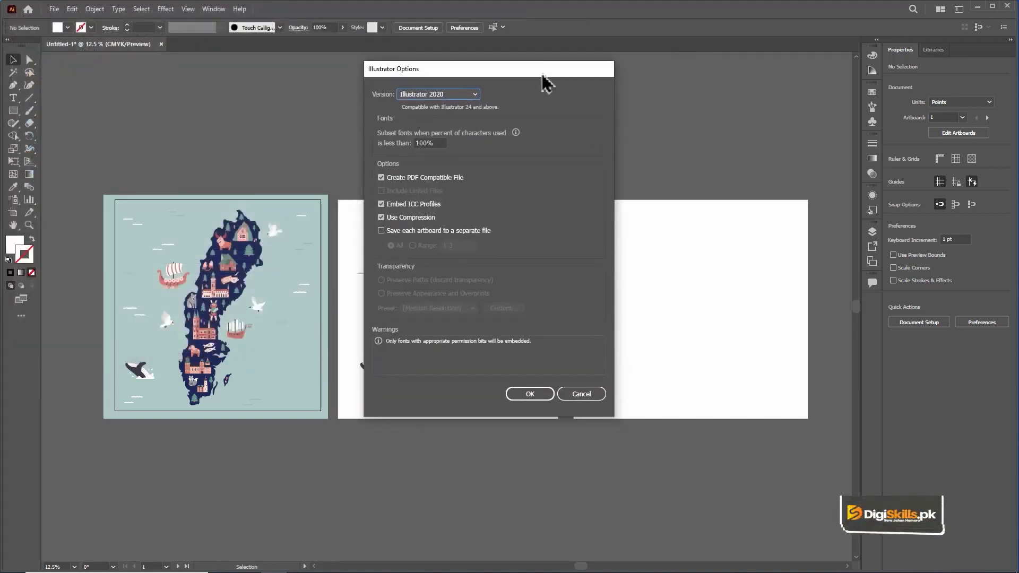
click(465, 96)
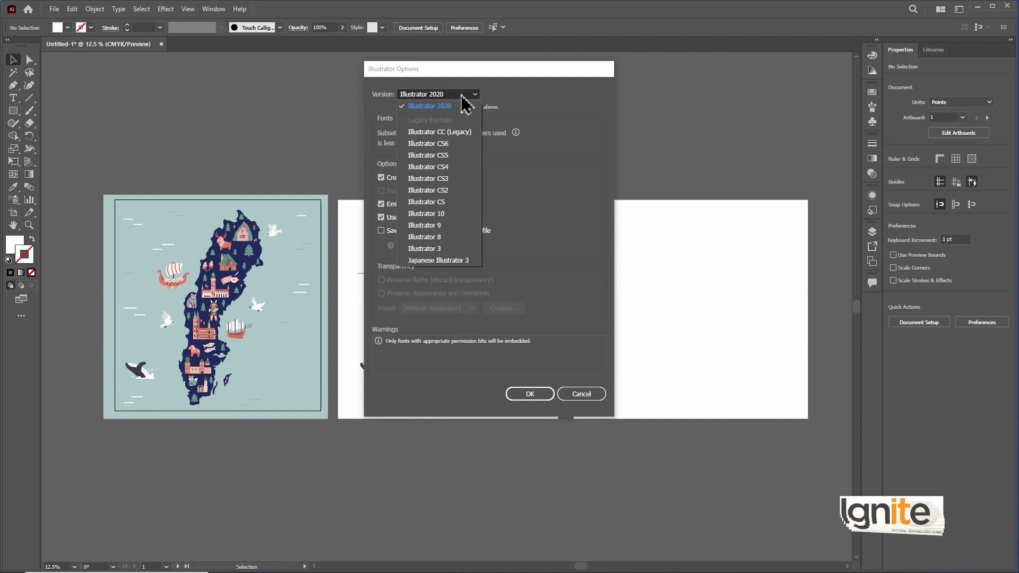
click(533, 169)
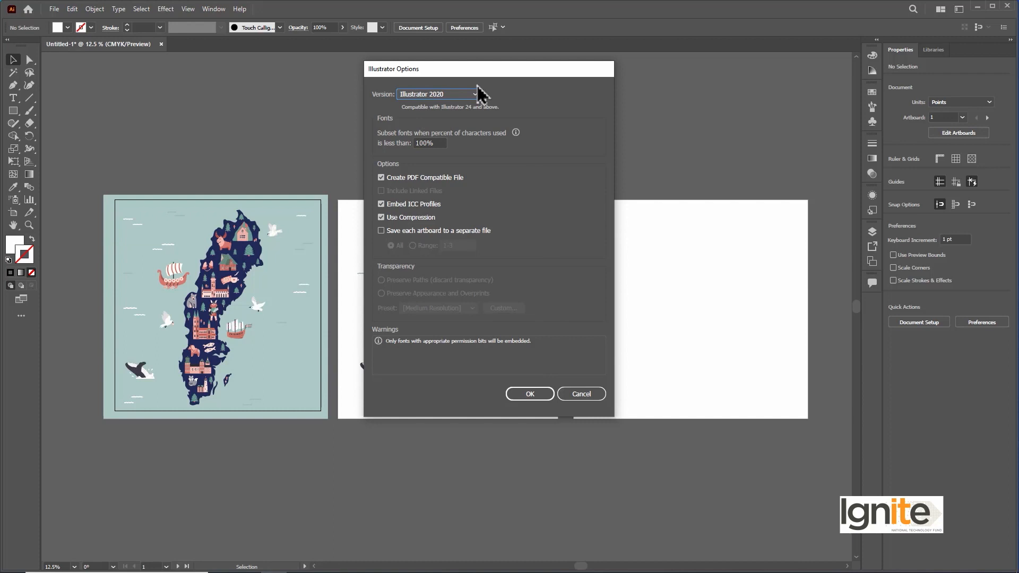
click(530, 394)
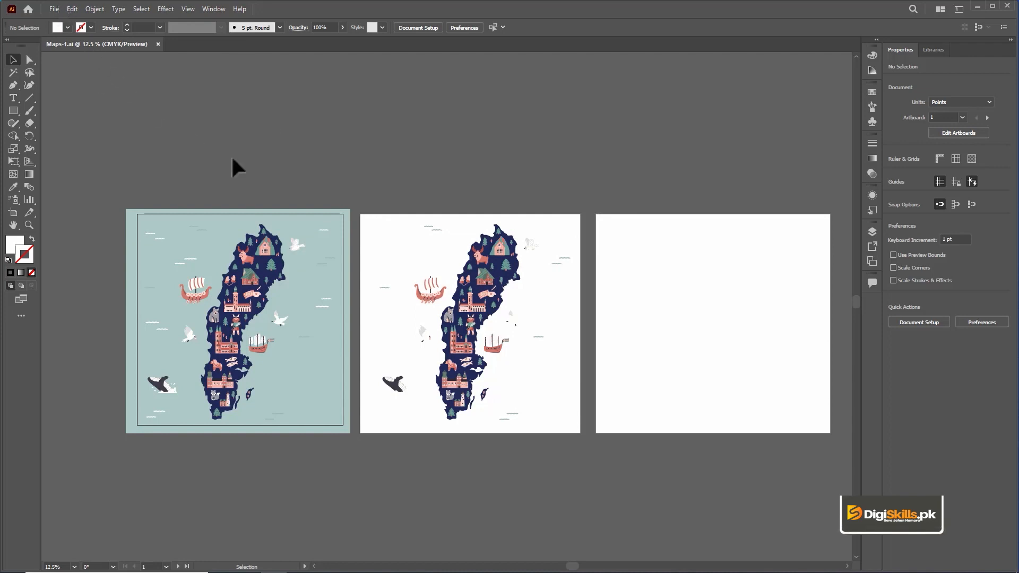
key(ctrl+s)
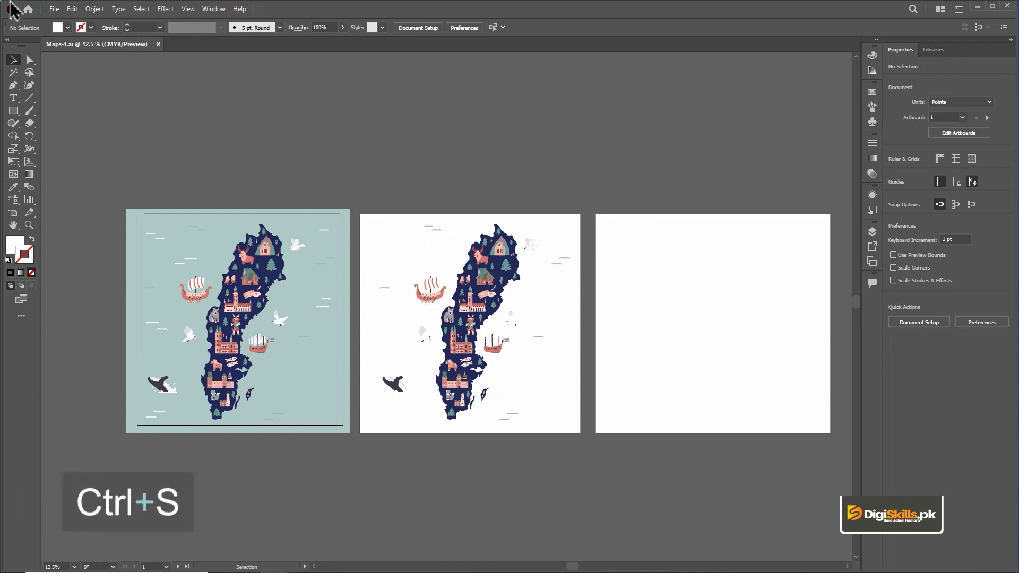
Step: Start saving the document under the new name Maps-2 with Adobe PDF (*.PDF) as the file type
click(49, 9)
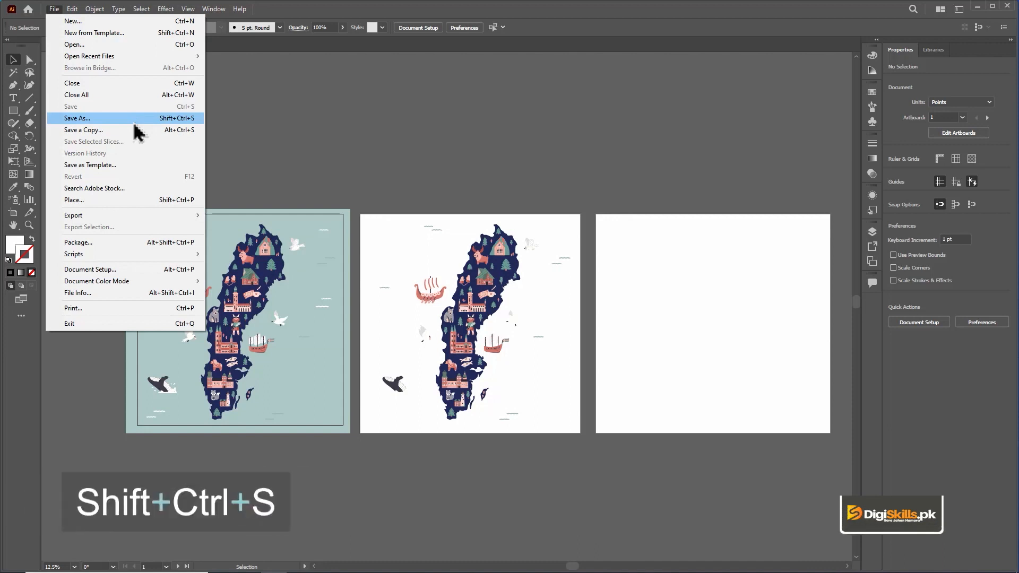
click(134, 121)
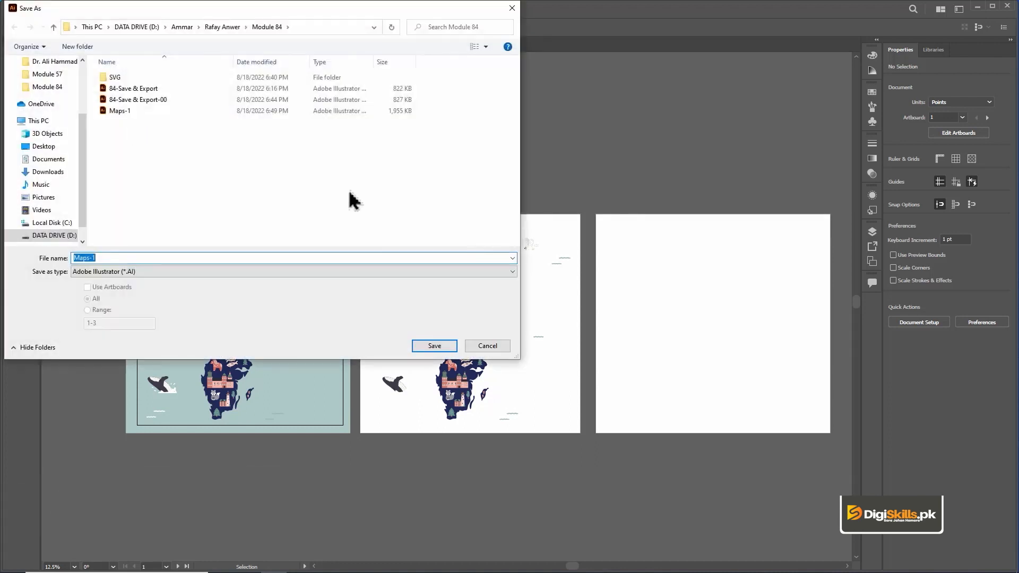
click(132, 258)
key(BackSpace)
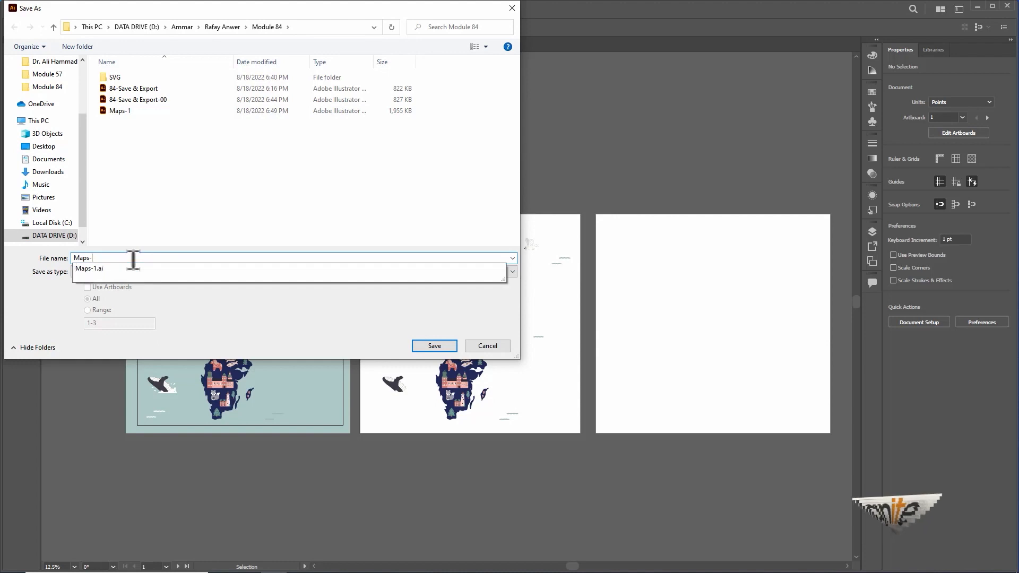
text(2)
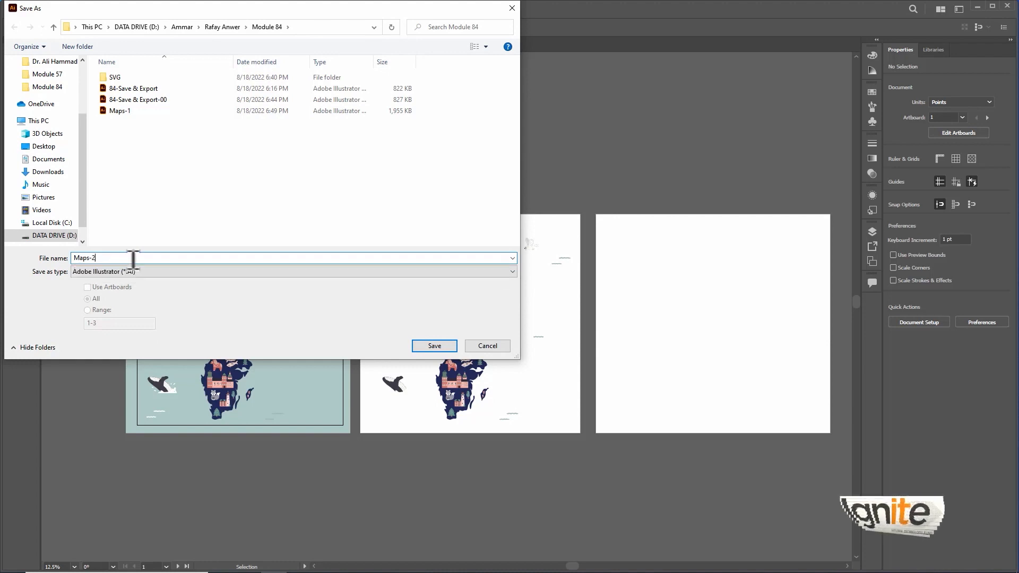
click(158, 272)
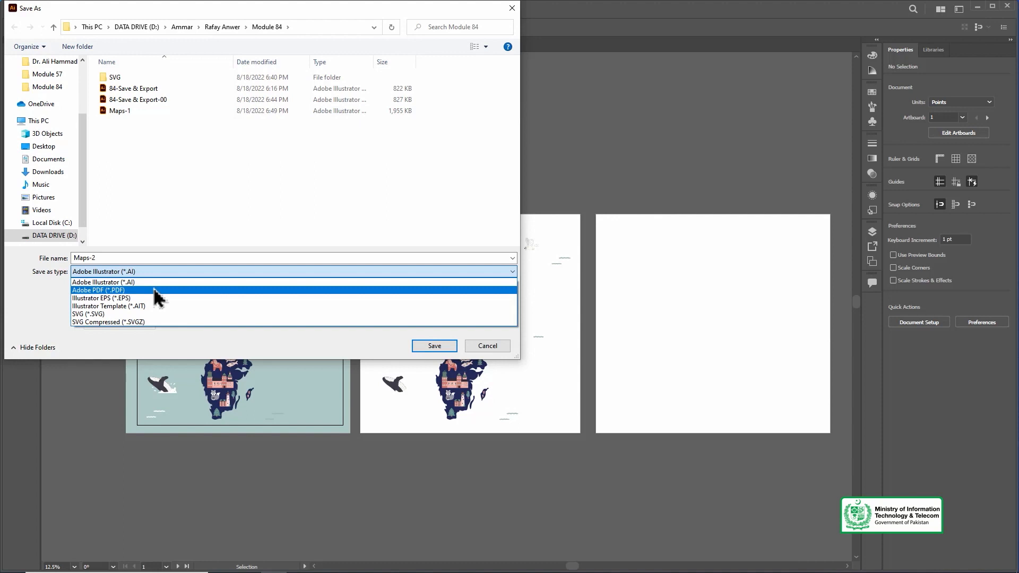
click(155, 291)
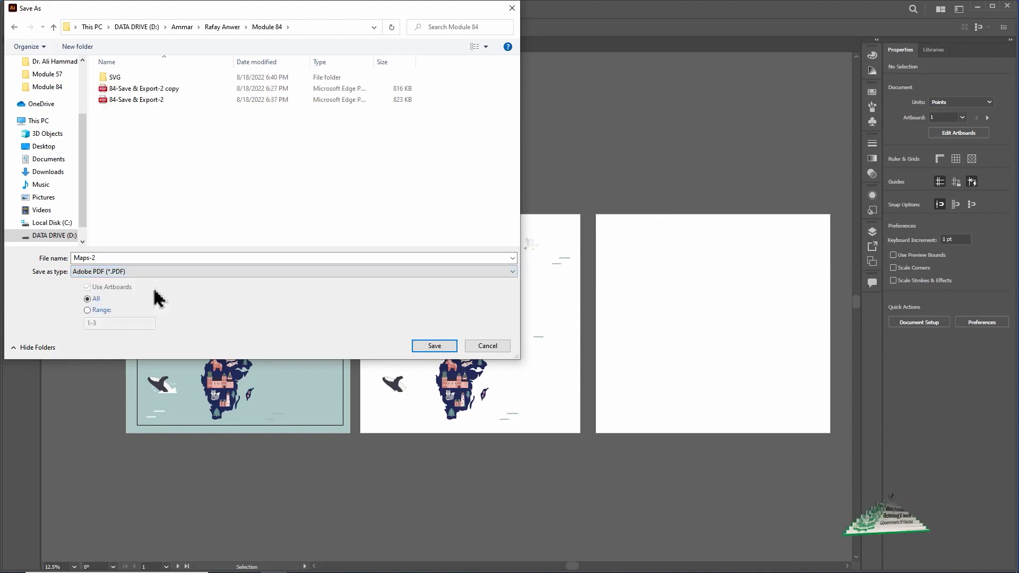
Step: Limit the PDF to the artboard range 1-2 and proceed to the PDF settings
click(99, 312)
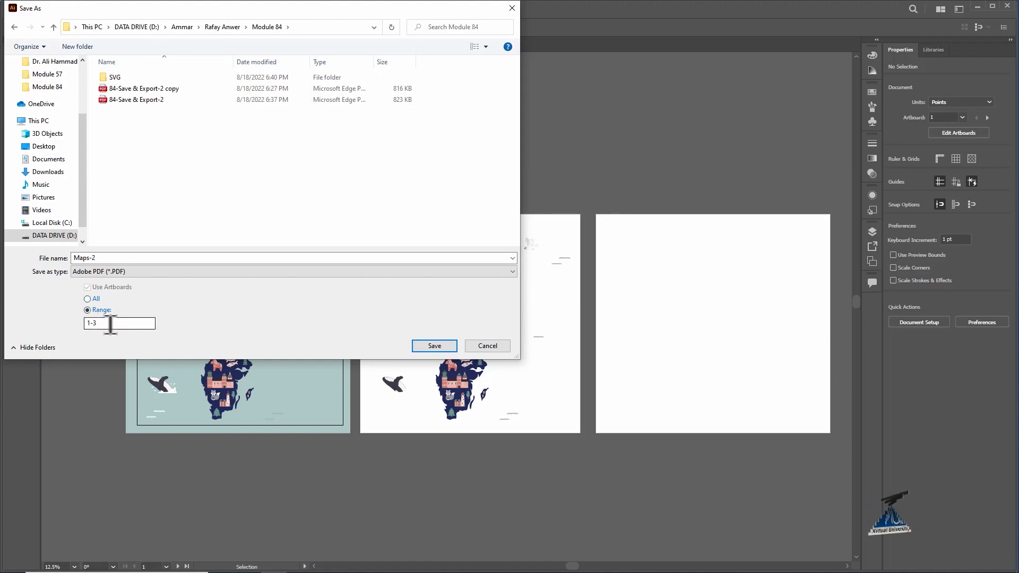
click(111, 323)
key(BackSpace)
text(2)
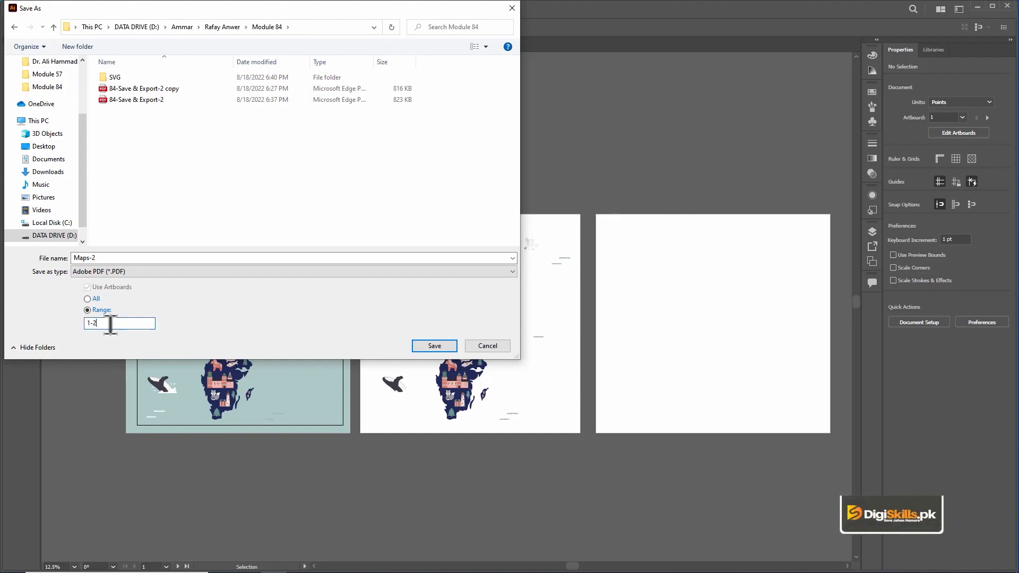
click(434, 346)
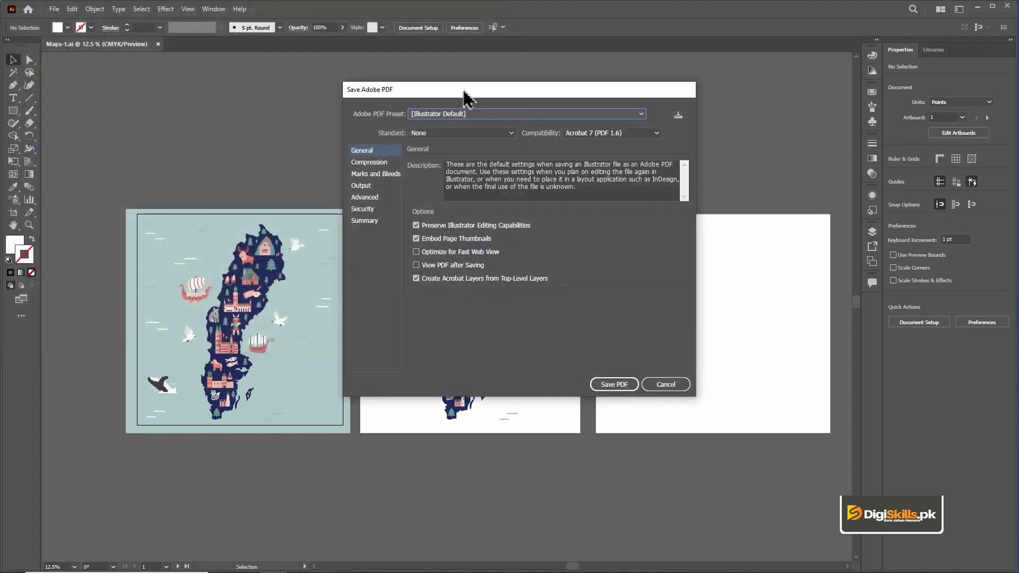
Step: Review the available Adobe PDF presets and Acrobat compatibility versions, keeping [Illustrator Default] and Acrobat 7 (PDF 1.6)
click(628, 115)
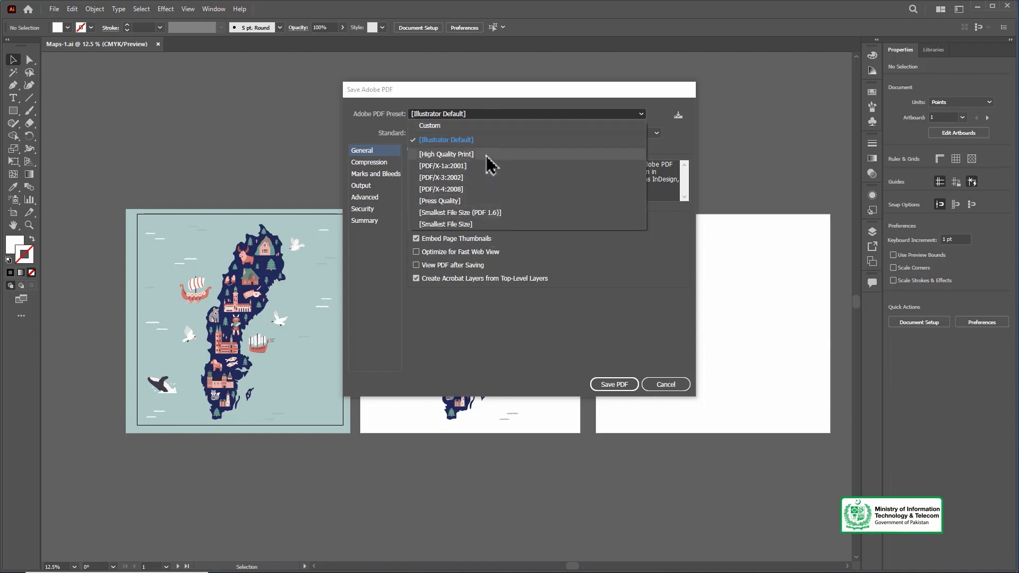
click(515, 93)
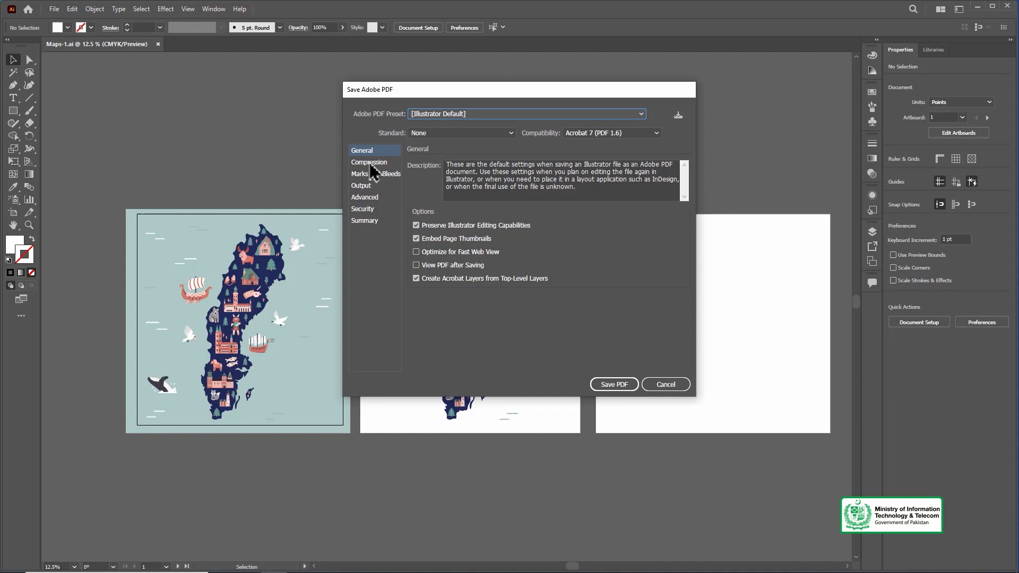
click(605, 133)
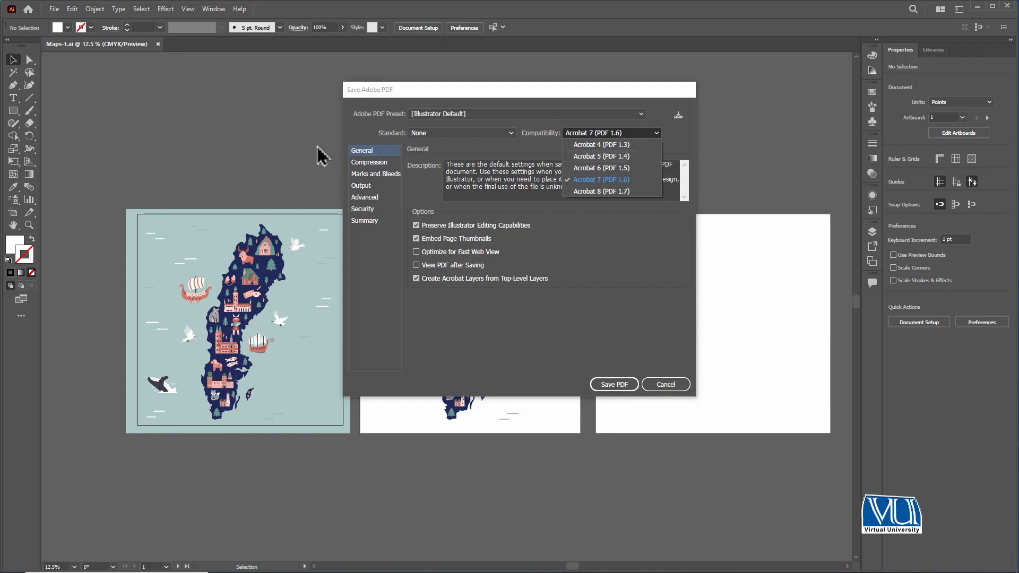
click(361, 164)
Step: Review the Compression, Marks and Bleeds, Security and Summary settings, and save the PDF with the default General options
click(371, 162)
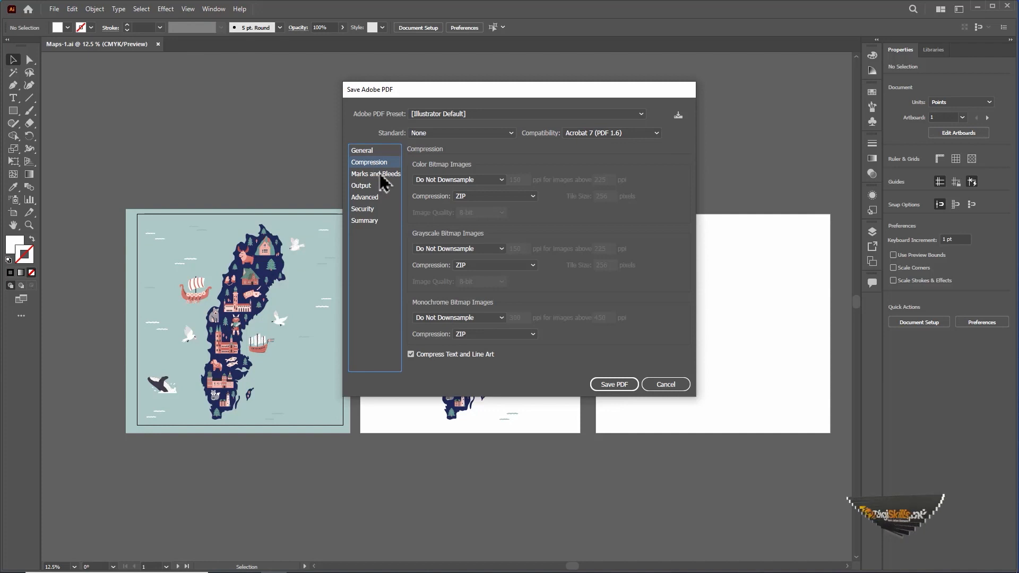
click(384, 175)
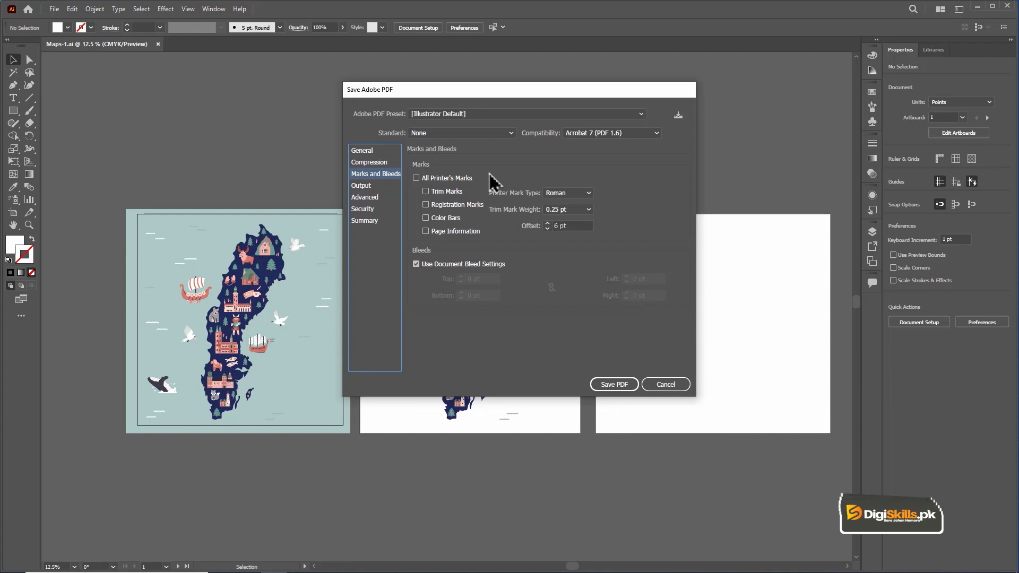
click(380, 210)
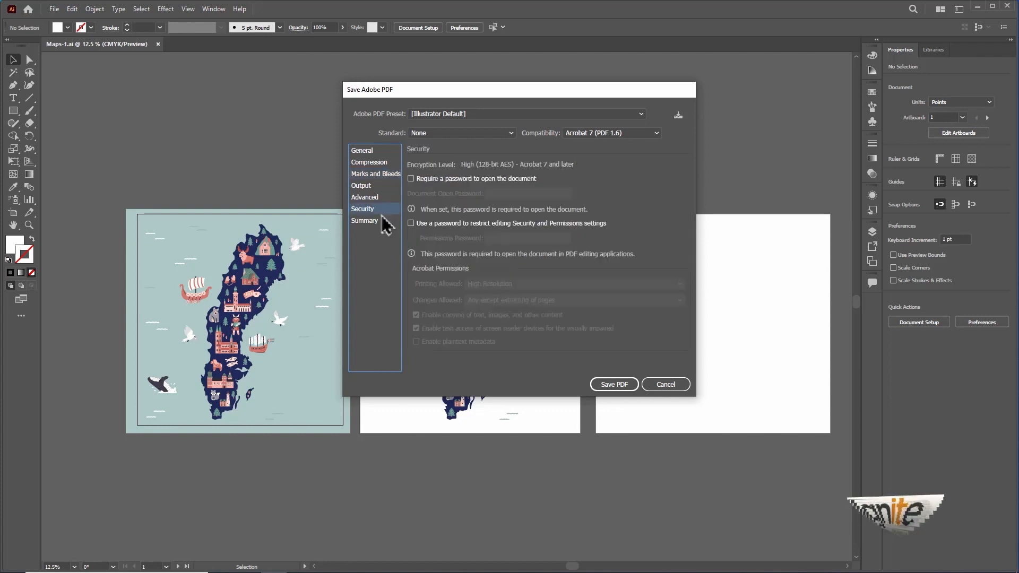
click(384, 221)
click(384, 210)
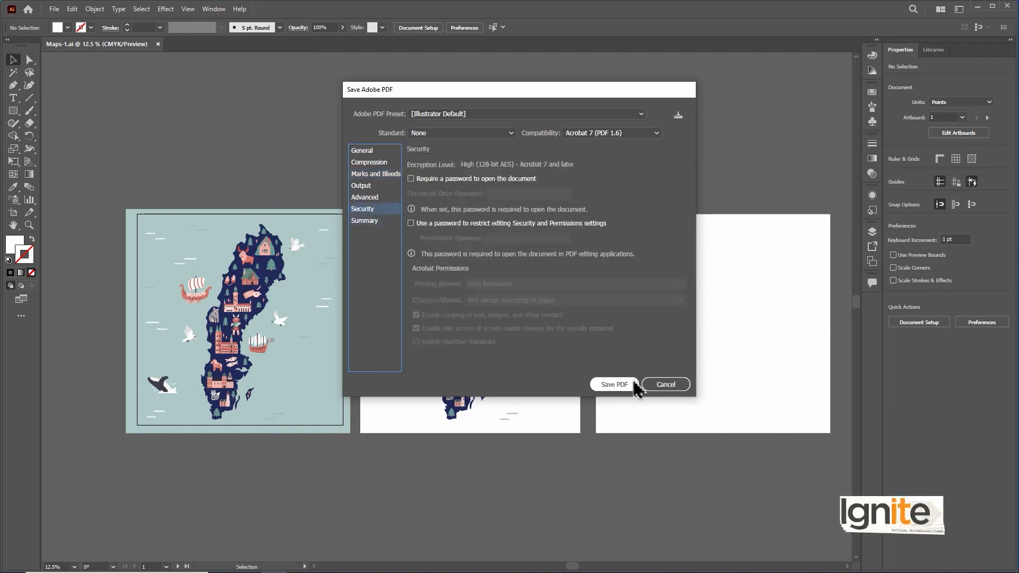
click(375, 151)
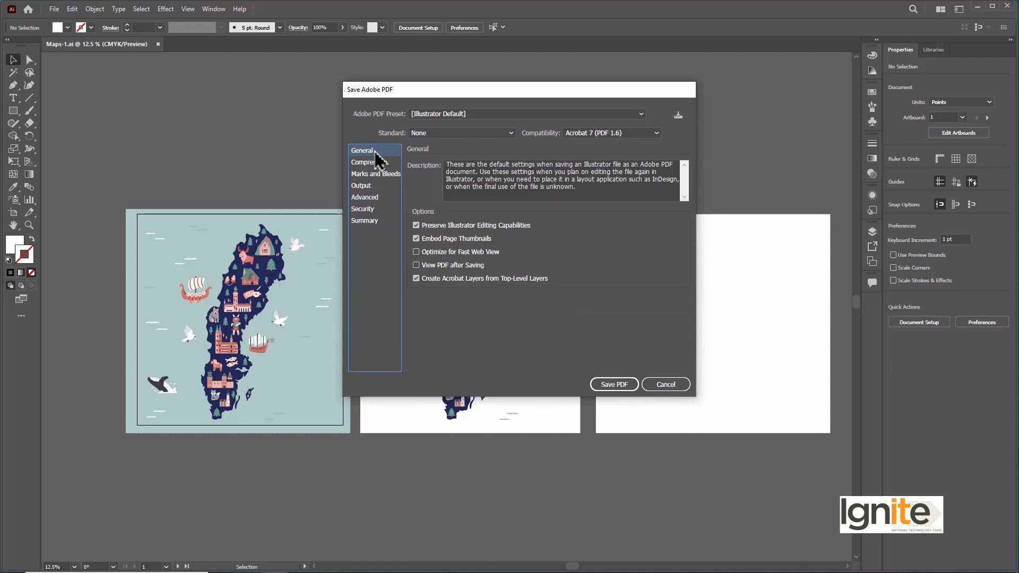
click(610, 385)
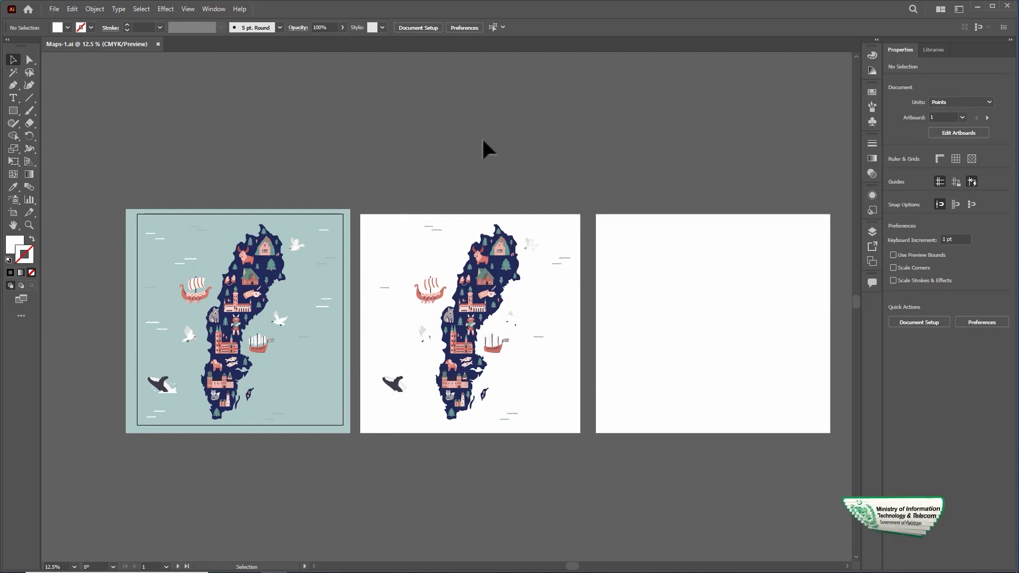
Step: Switch to File Explorer, go to the Module 84 folder on DATA DRIVE (D:), and open the Maps-2 PDF
click(249, 564)
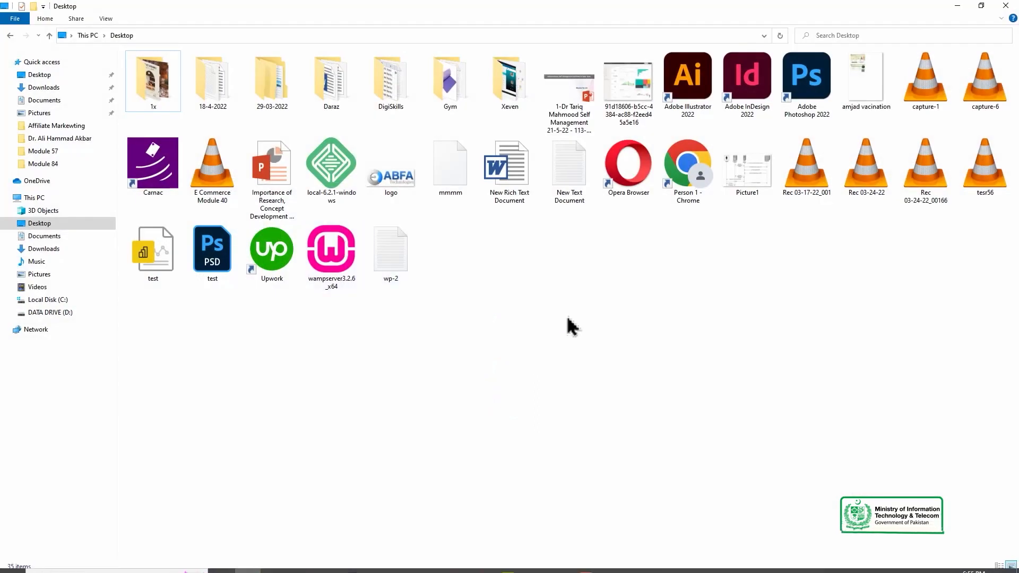
click(70, 314)
double_click(201, 93)
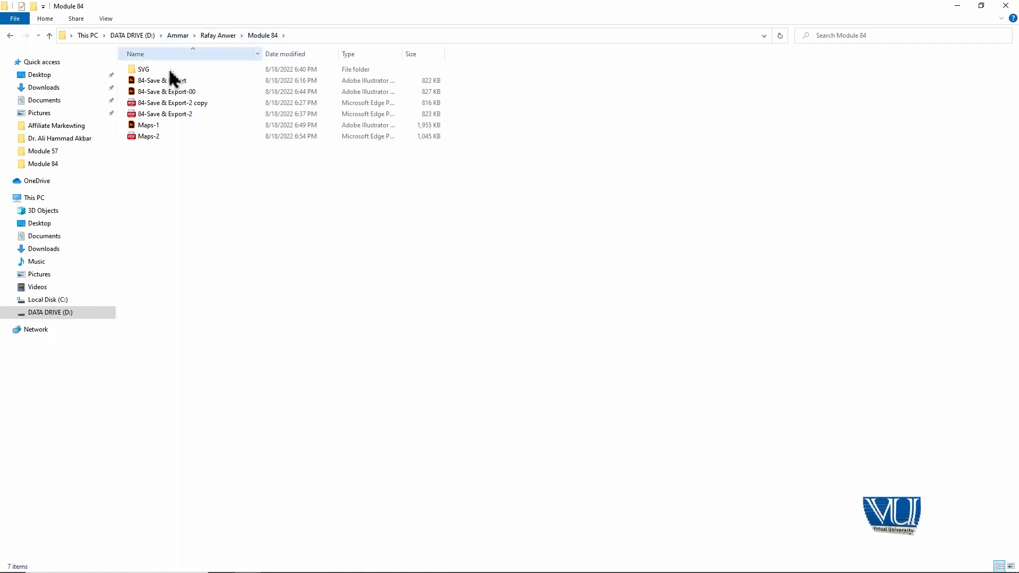
double_click(168, 137)
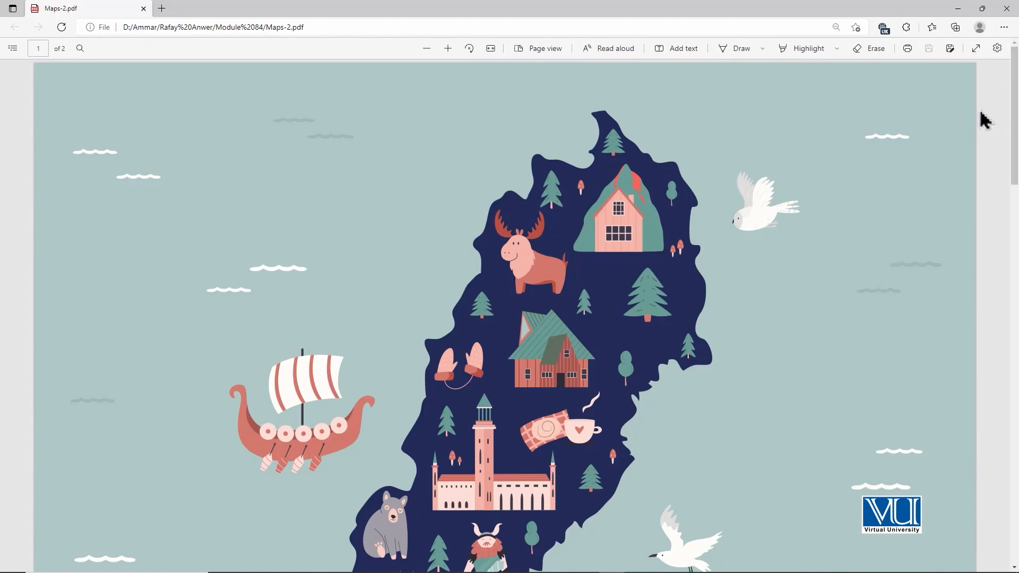
Step: Look through the pages of the Maps-2 PDF from start to end, and close it
drag(1014, 90, 985, 491)
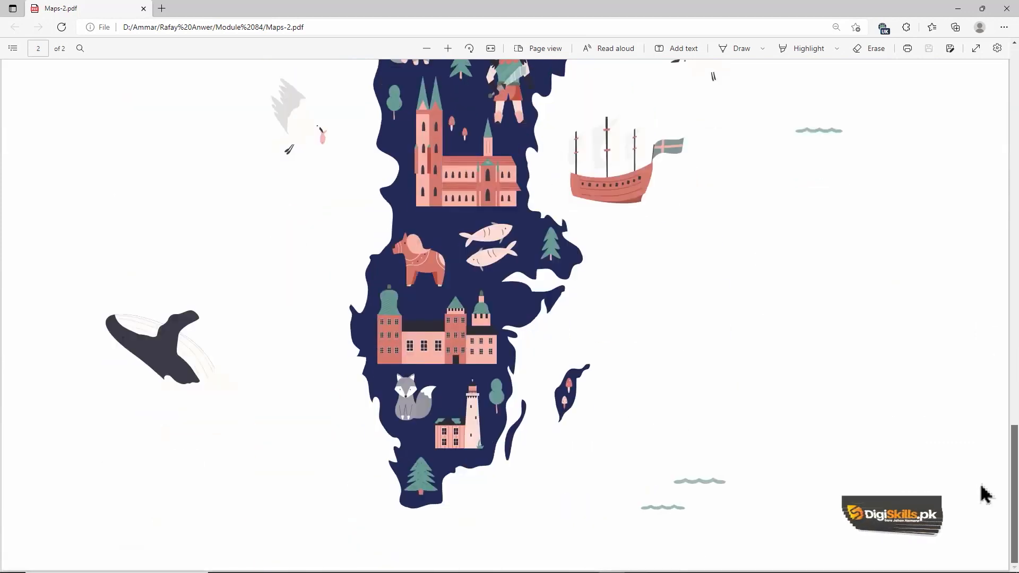
drag(984, 494, 966, 79)
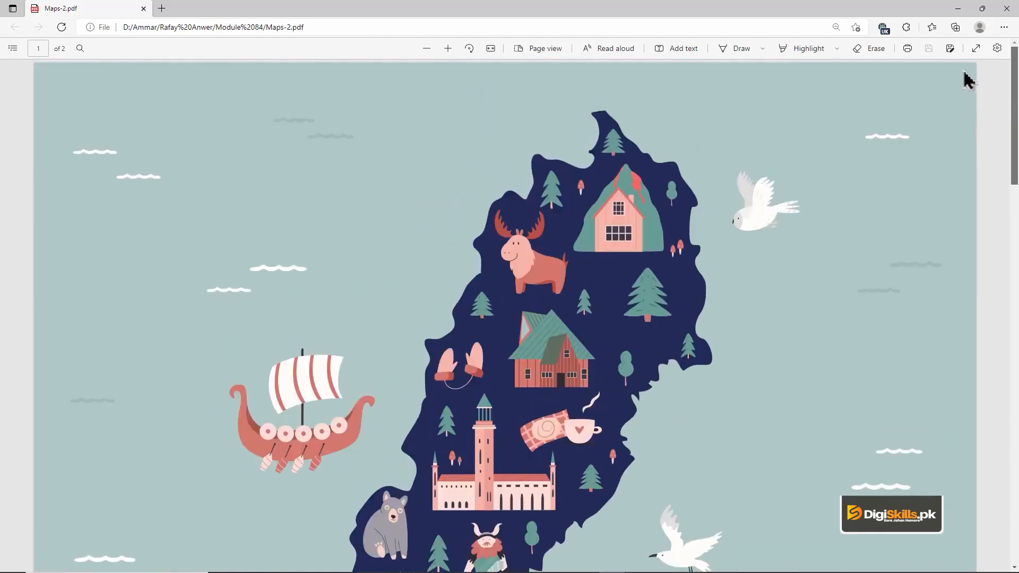
click(1006, 11)
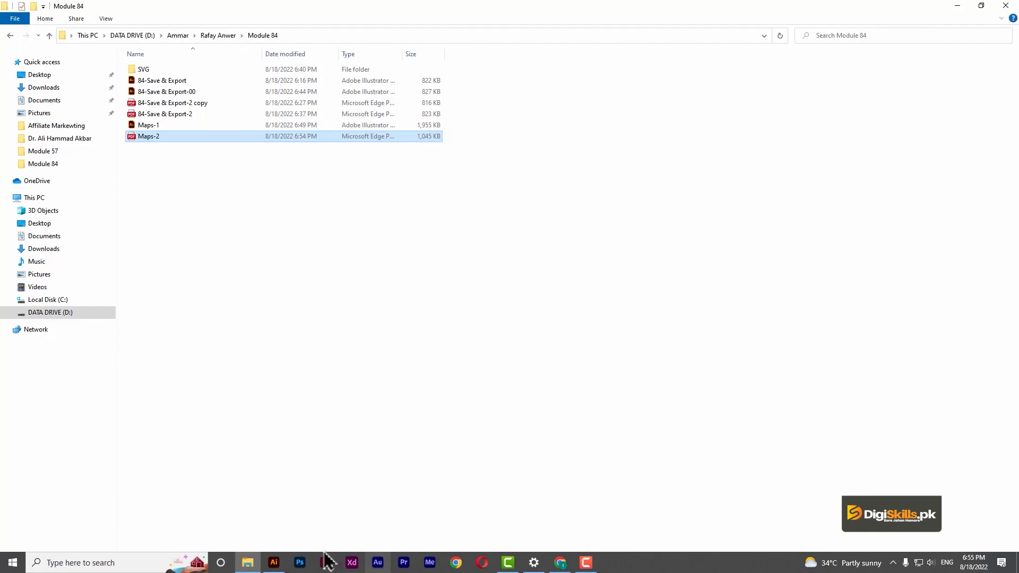
Step: Switch back to Illustrator and start saving a copy of the document under the name Maps-1 copy1
click(329, 561)
click(54, 9)
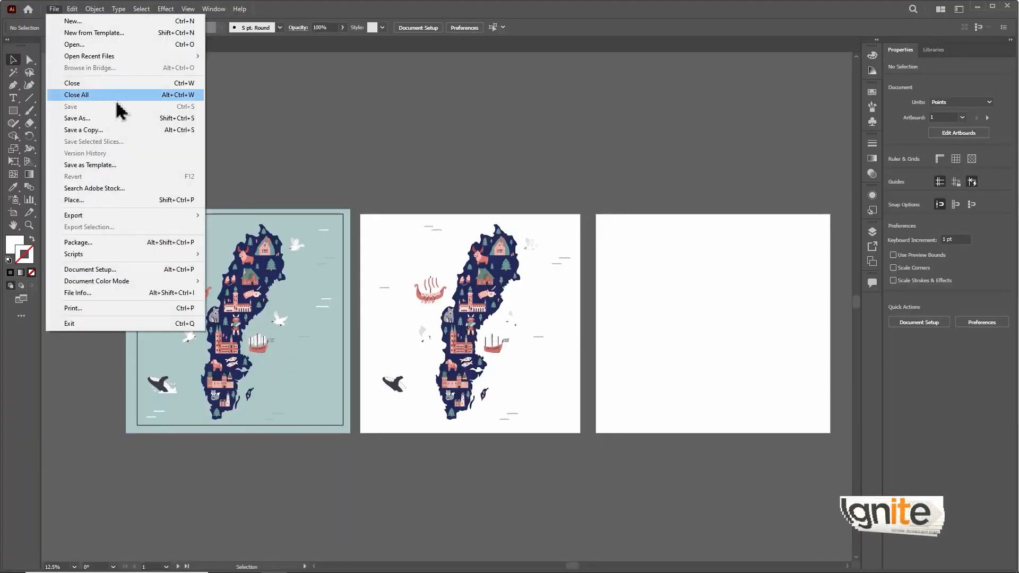
click(120, 131)
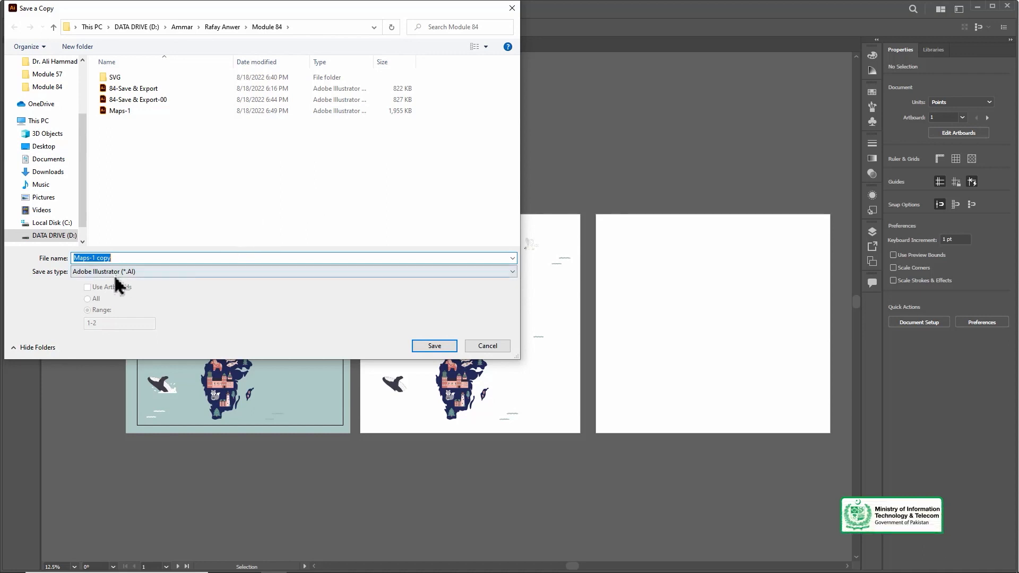
click(141, 257)
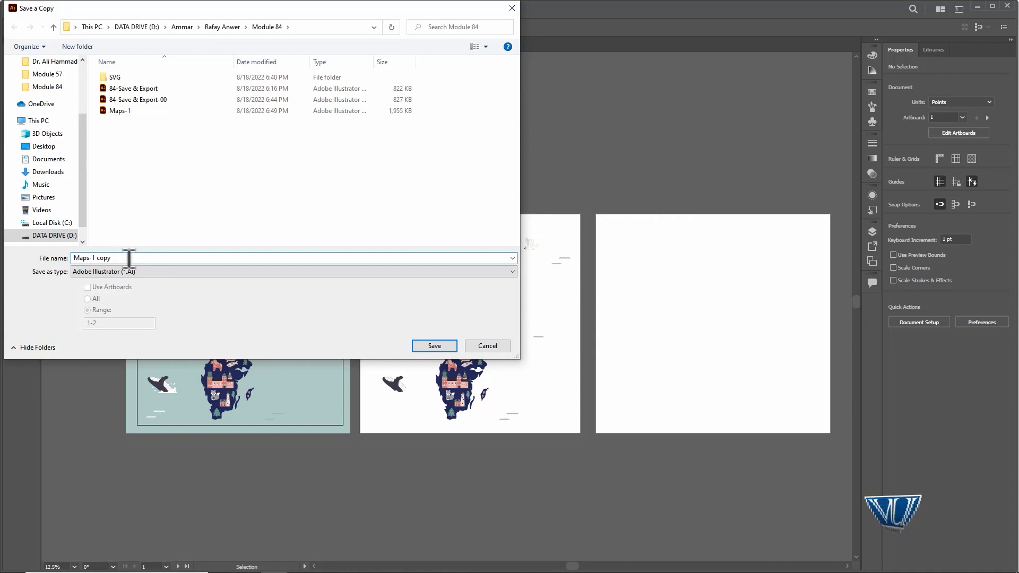
text(1)
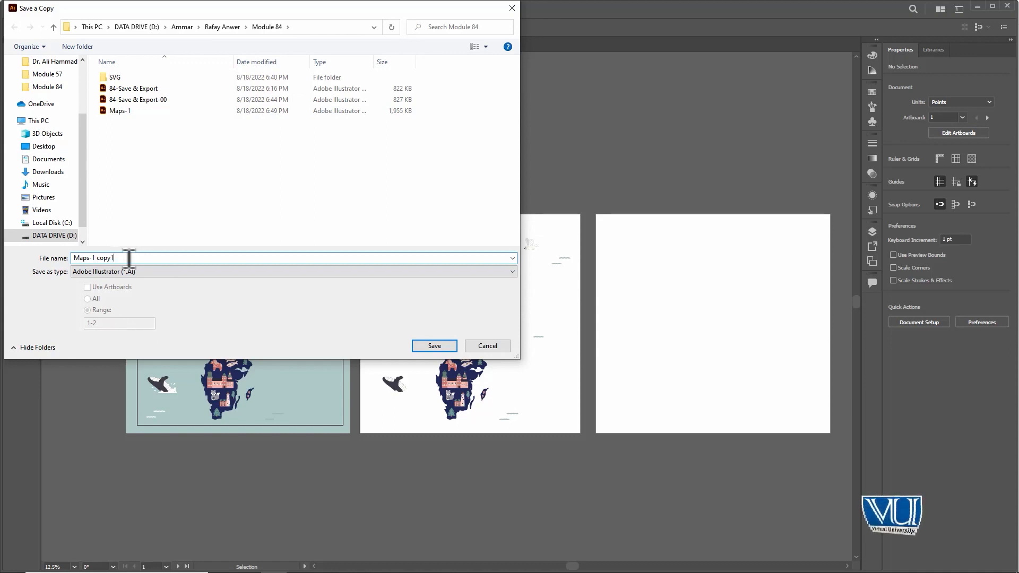
Step: Set the copy's file type to SVG (*.SVG) using all artboards, and proceed to the SVG options
click(154, 272)
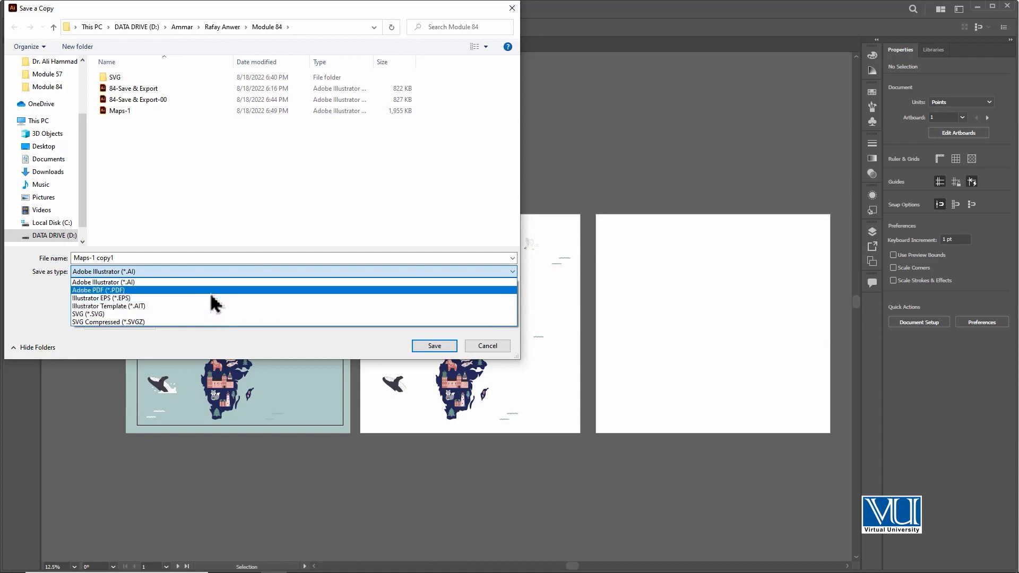
click(207, 315)
click(113, 287)
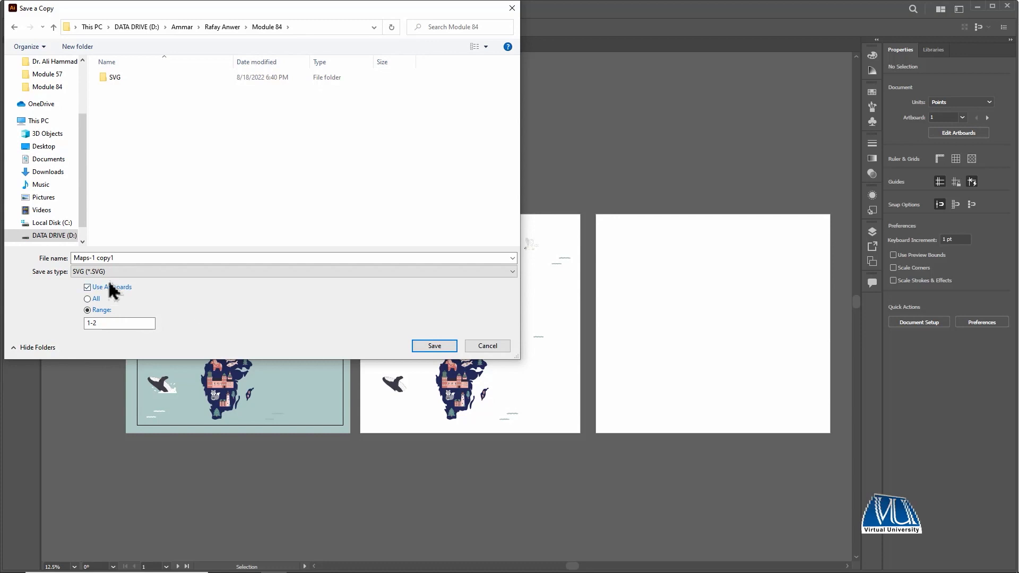
click(94, 300)
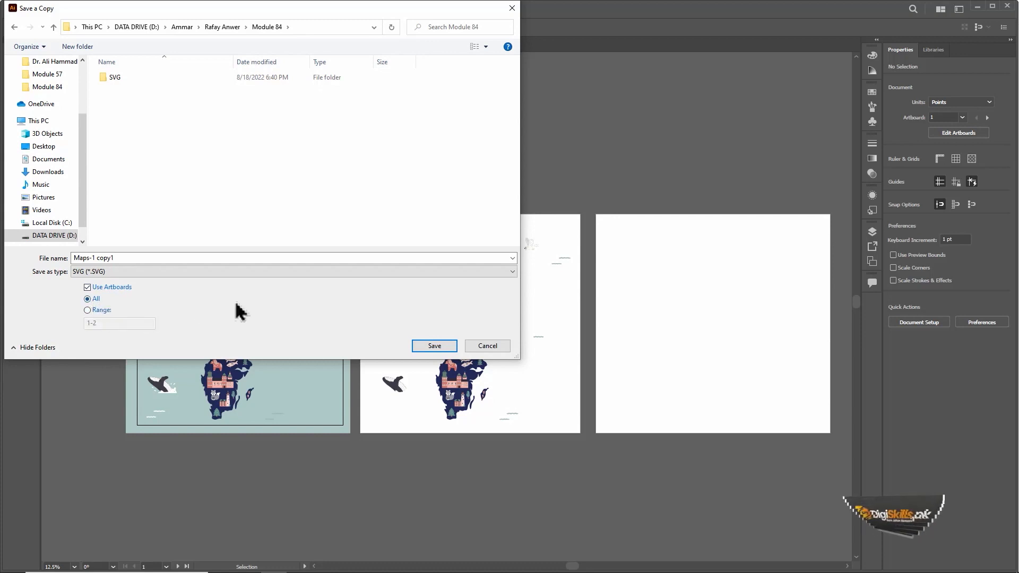
key(Return)
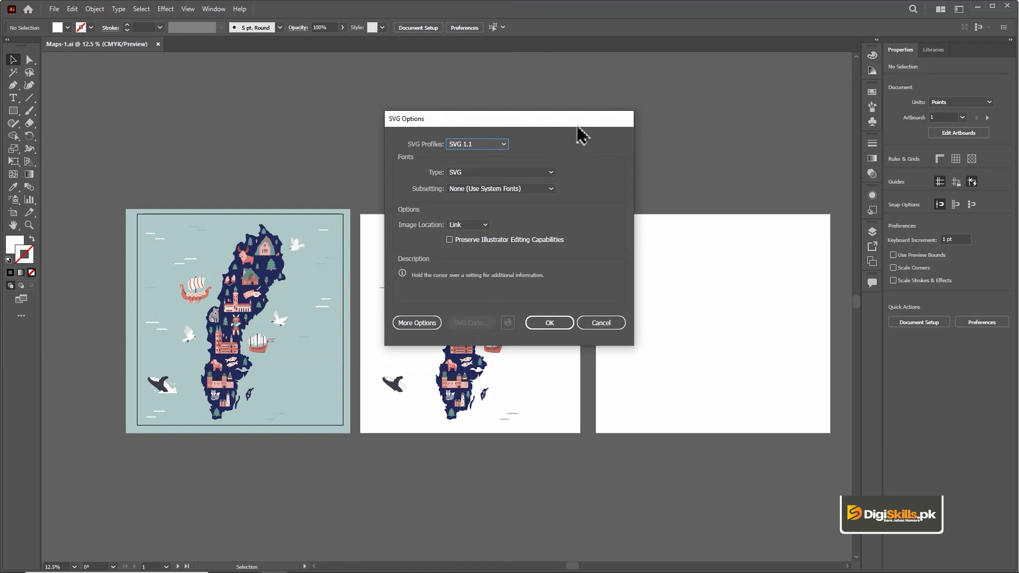
Step: Review the SVG profiles, keep SVG 1.1 with the default options, and complete the save
click(492, 146)
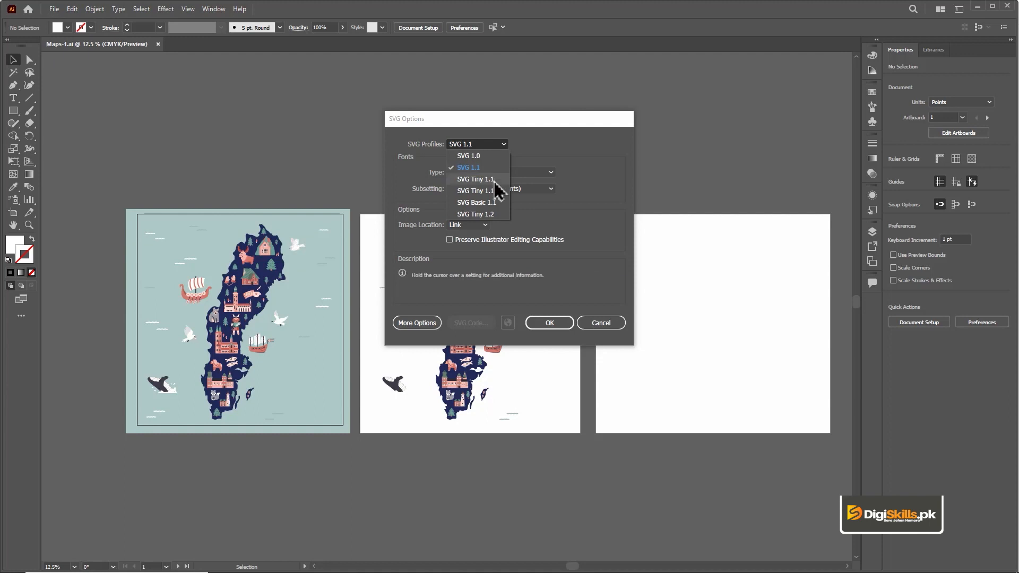
click(501, 148)
click(547, 324)
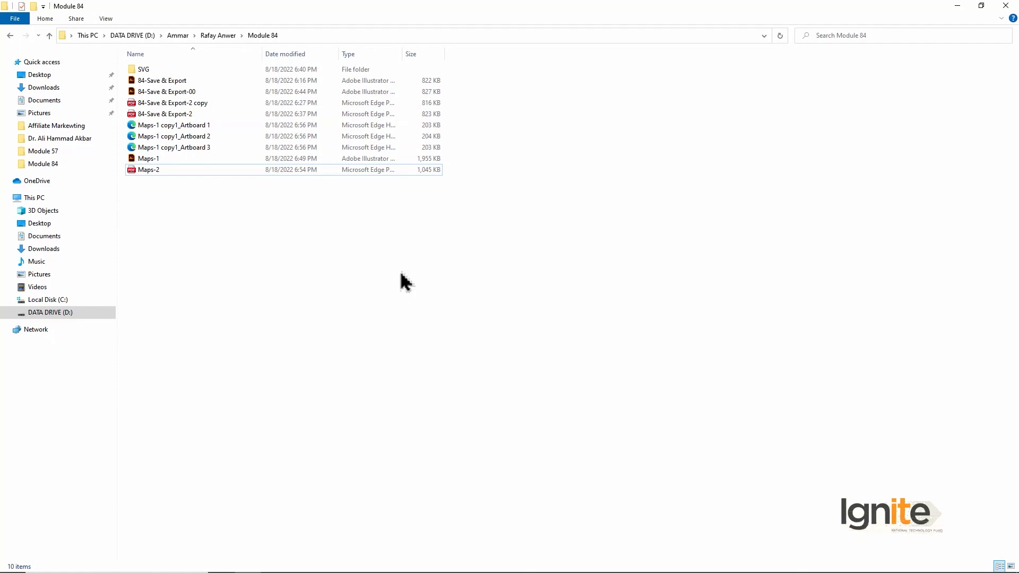
Step: Check the Artboard 1 and Artboard 2 SVG files from the Module 84 folder in the browser, closing each one
double_click(215, 129)
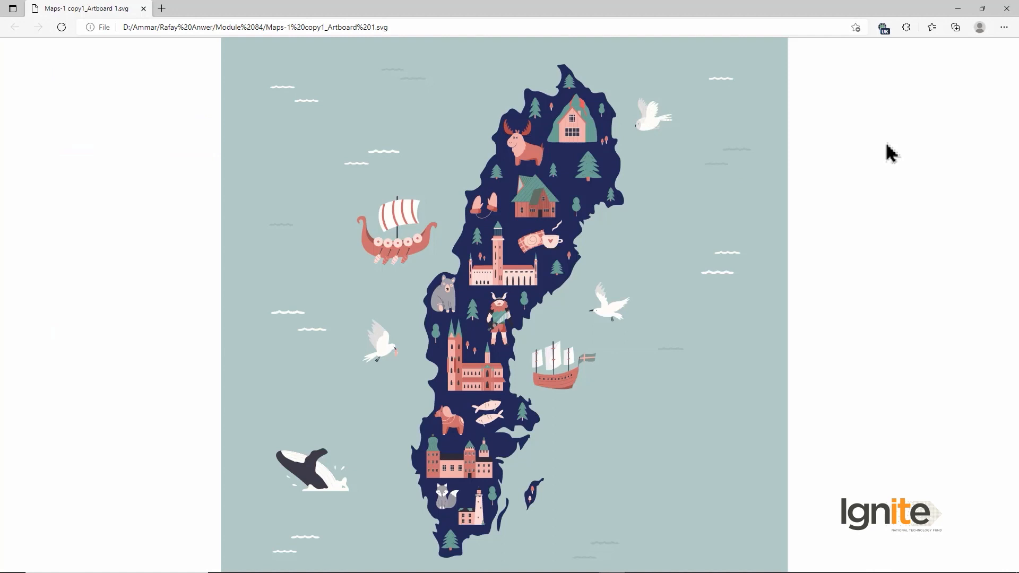
click(1007, 8)
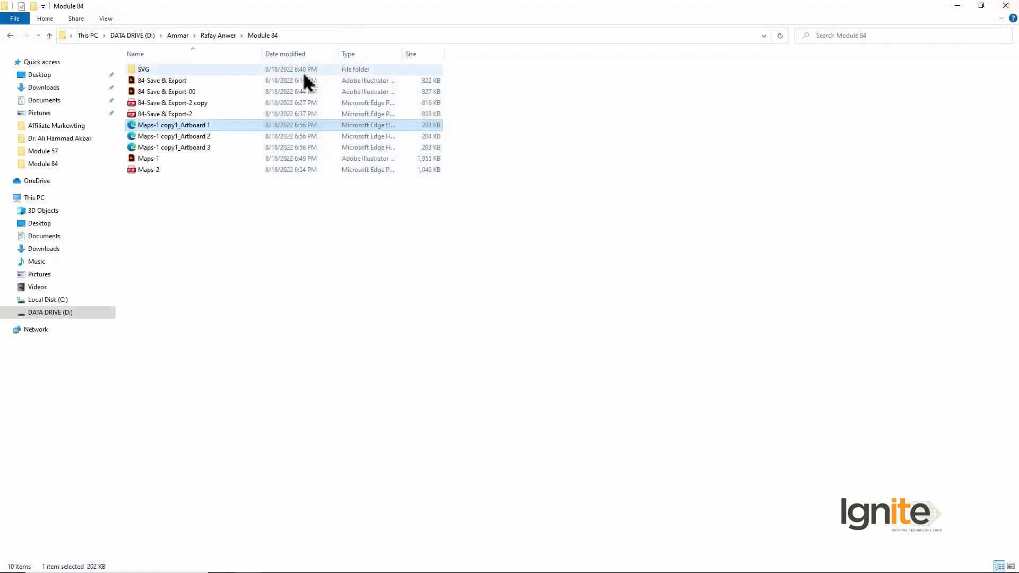
double_click(202, 136)
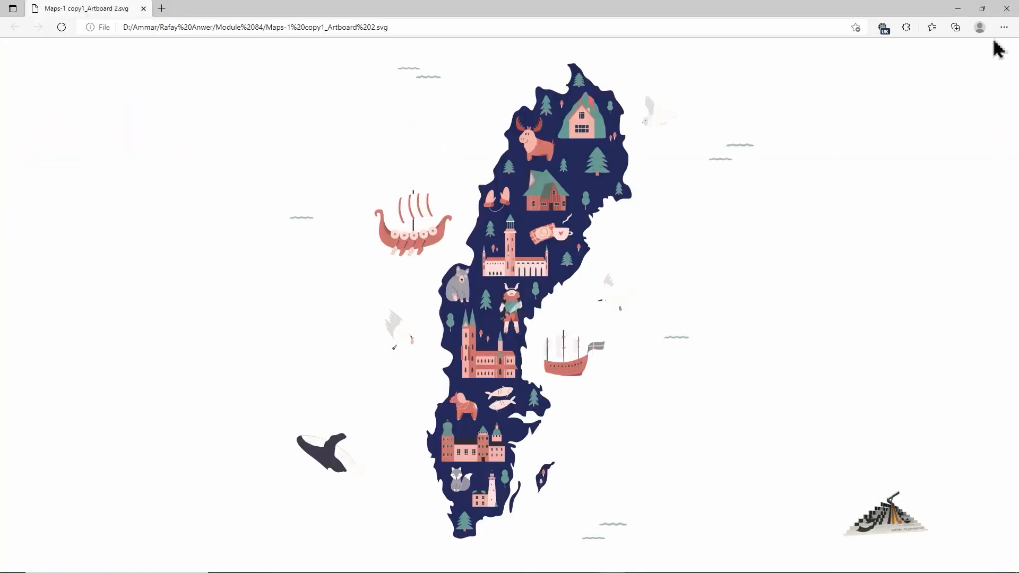
click(1009, 9)
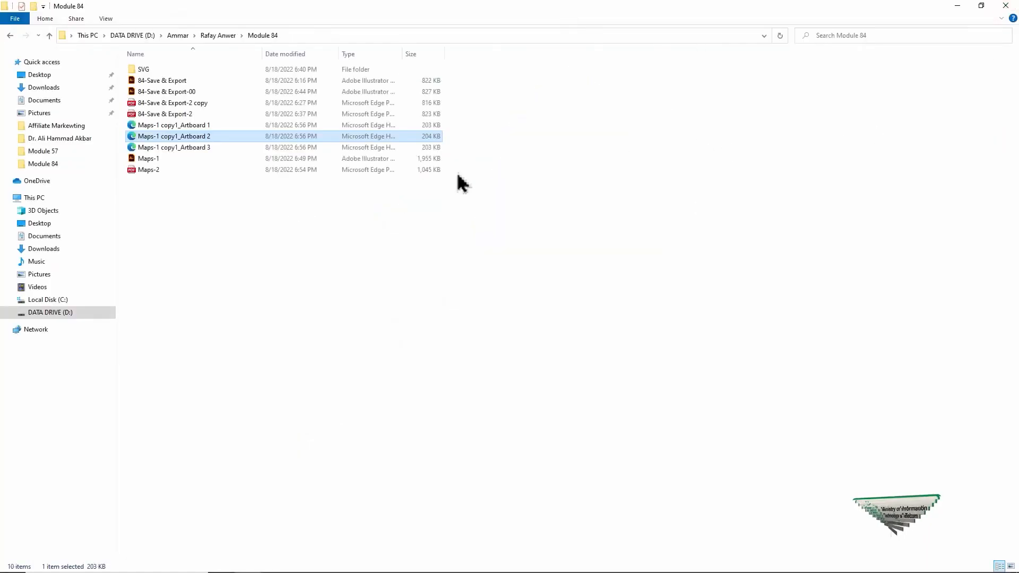
click(960, 7)
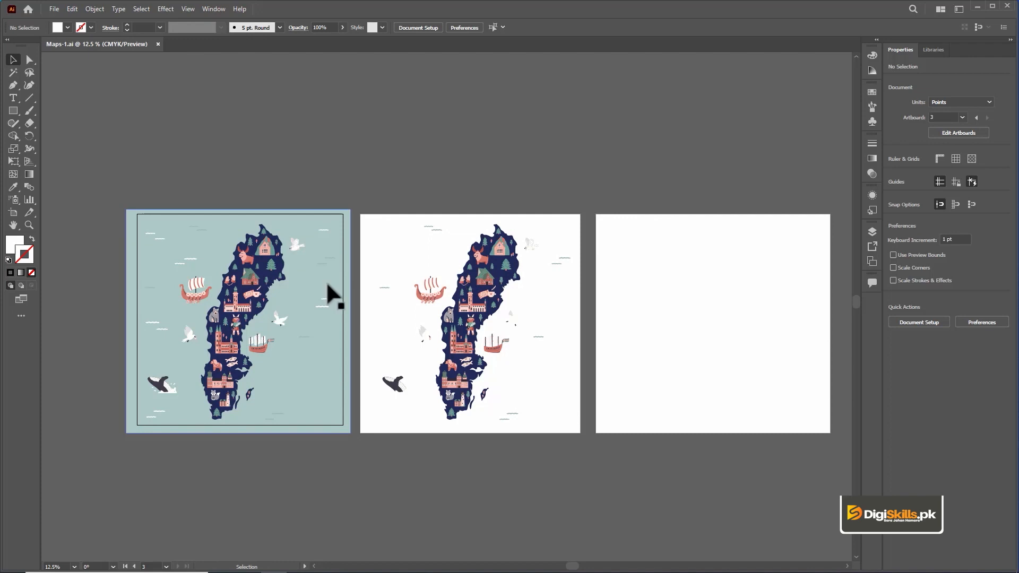
Step: Examine the white artwork on the third artboard in outline view, and return to the normal preview
key(ctrl+y)
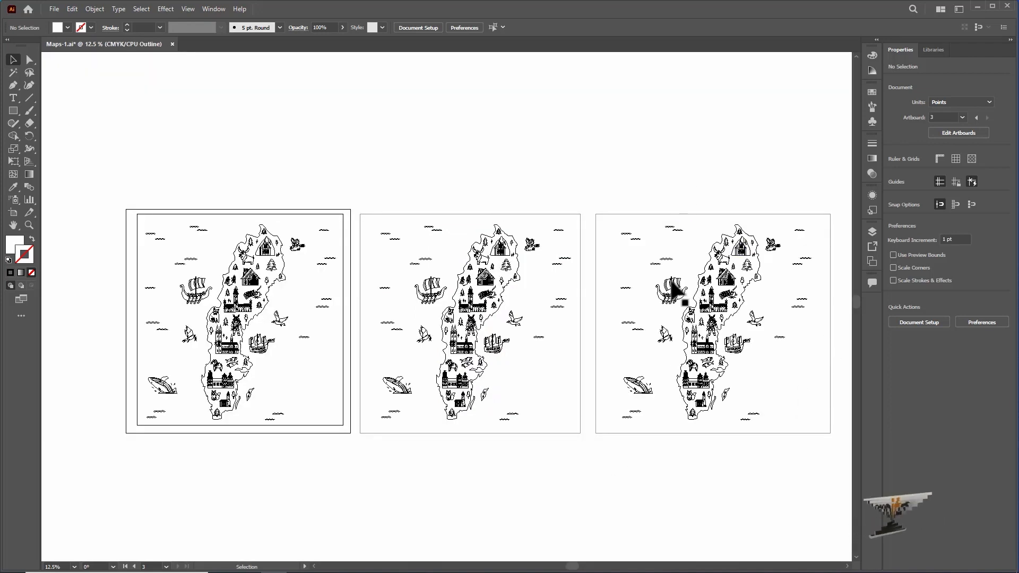
click(721, 275)
click(716, 175)
key(ctrl+y)
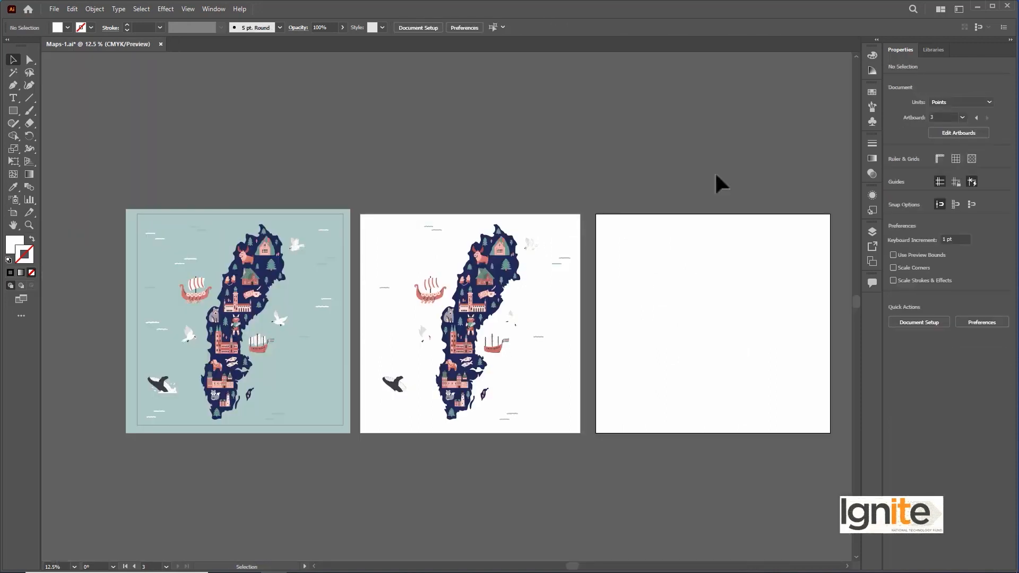
Step: Select all of the white map artwork on the third artboard
drag(648, 182, 790, 445)
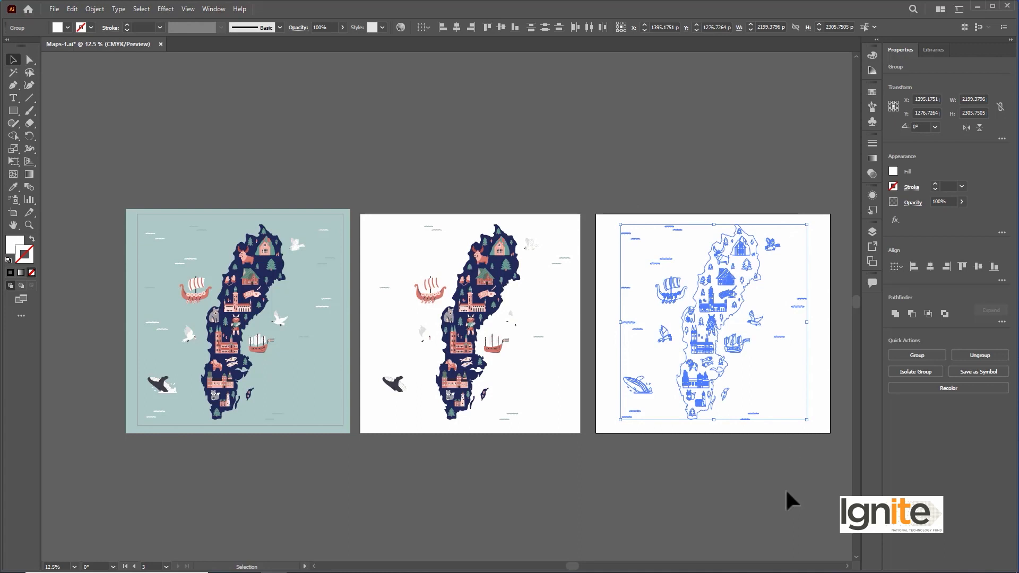
key(Delete)
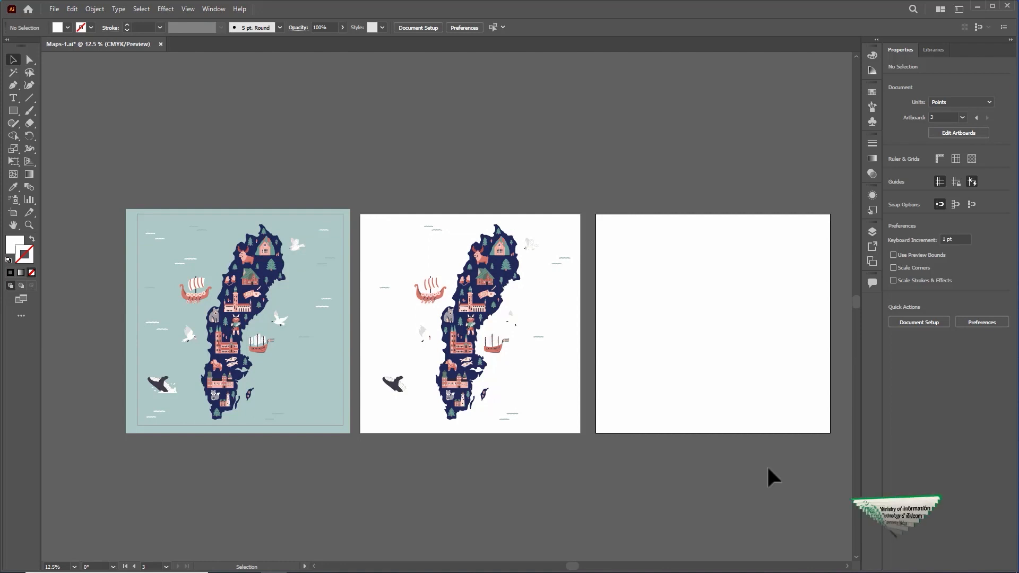
drag(813, 451, 619, 186)
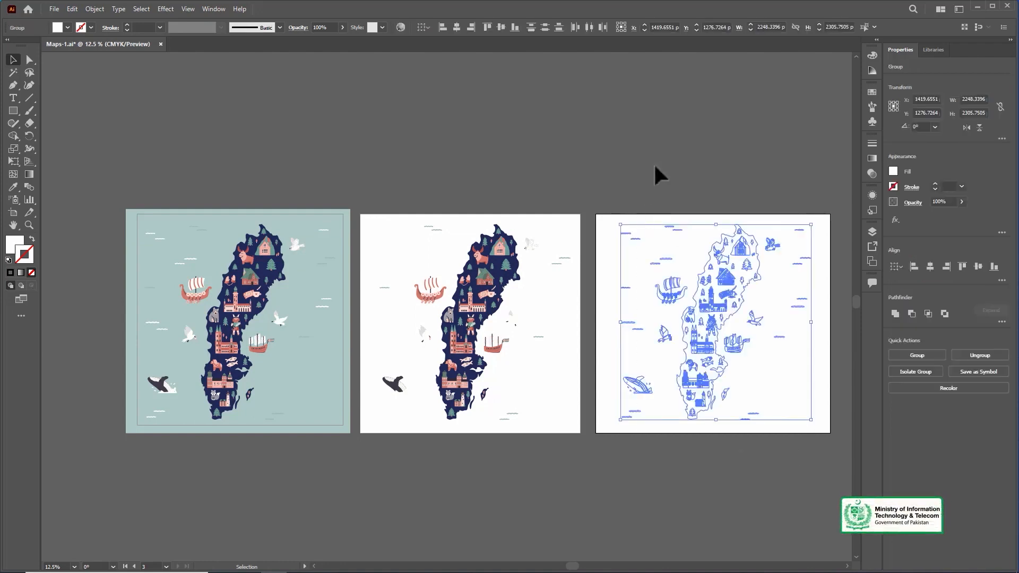
Step: Delete the selected white artwork from the third artboard, and lower the top edge of the first artboard's teal background to a height of about 2663 pt
key(Delete)
click(298, 221)
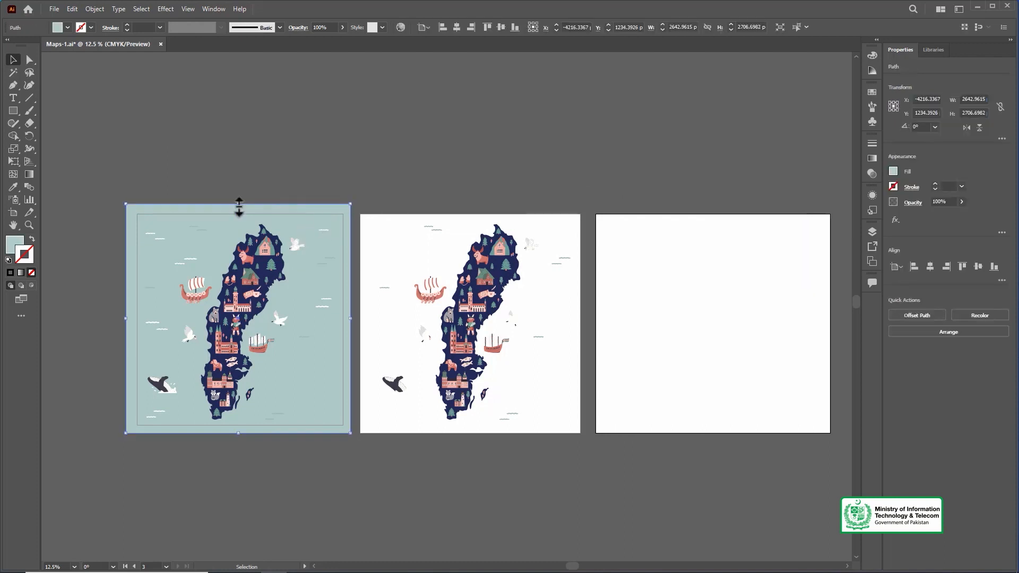
mouse_move(239, 204)
mouse_down()
mouse_move(234, 375)
mouse_move(229, 208)
mouse_up()
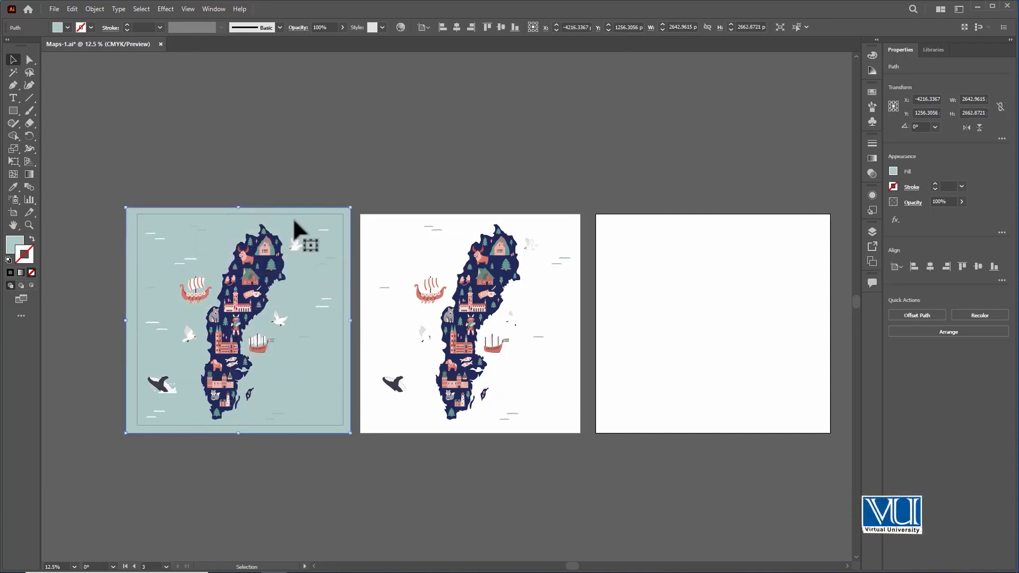
Step: Pull the left edge of the first artboard's teal background inward to a width of about 2599 pt
key(ctrl+plus)
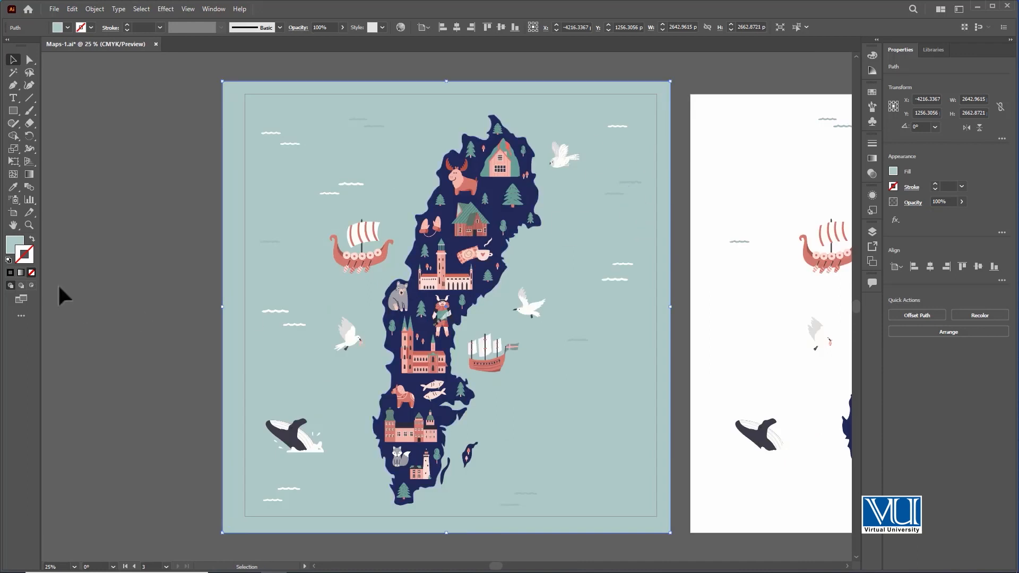
click(12, 213)
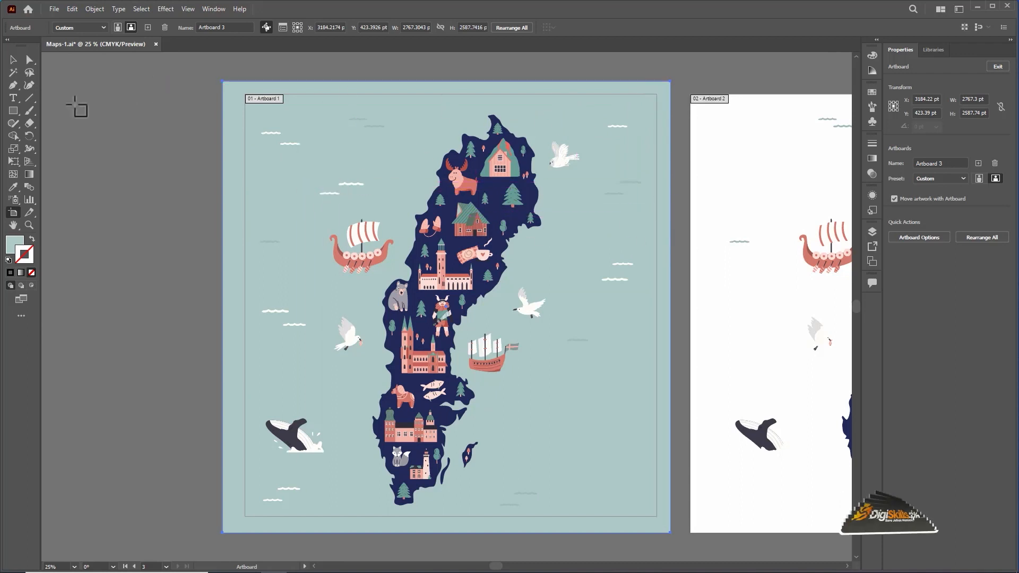
click(13, 59)
click(258, 85)
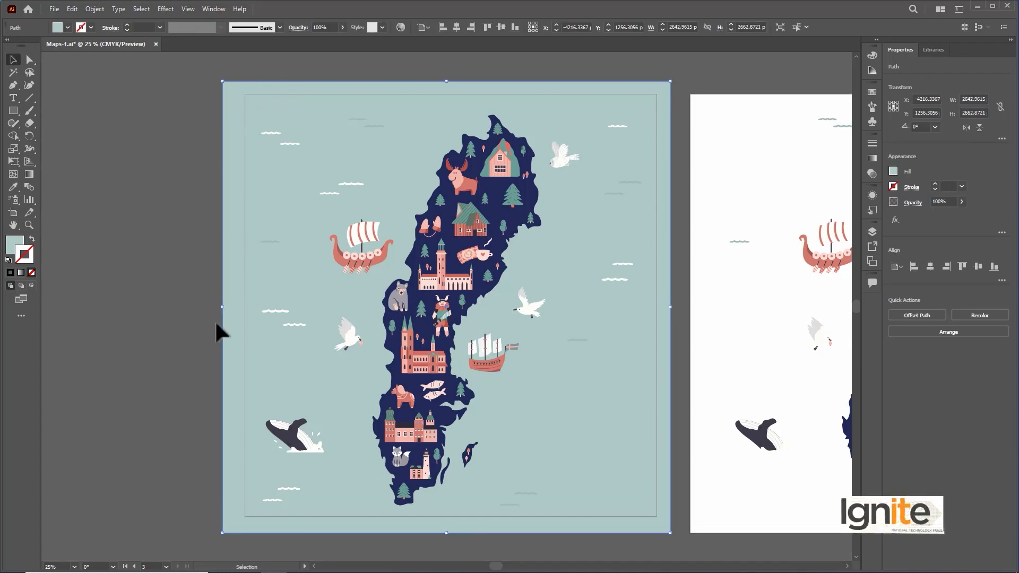
drag(226, 310, 234, 307)
key(ctrl+minus)
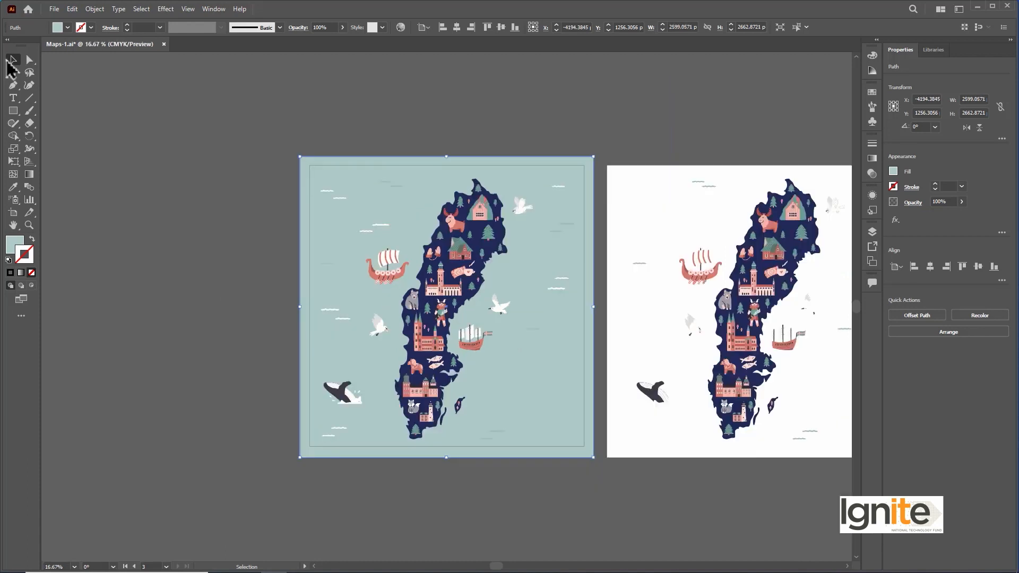
Step: Place an enlarged copy of the Viking ship, about 1170 by 1005 pt, in the empty canvas left of the first artboard
click(384, 257)
drag(389, 257, 114, 148)
click(262, 165)
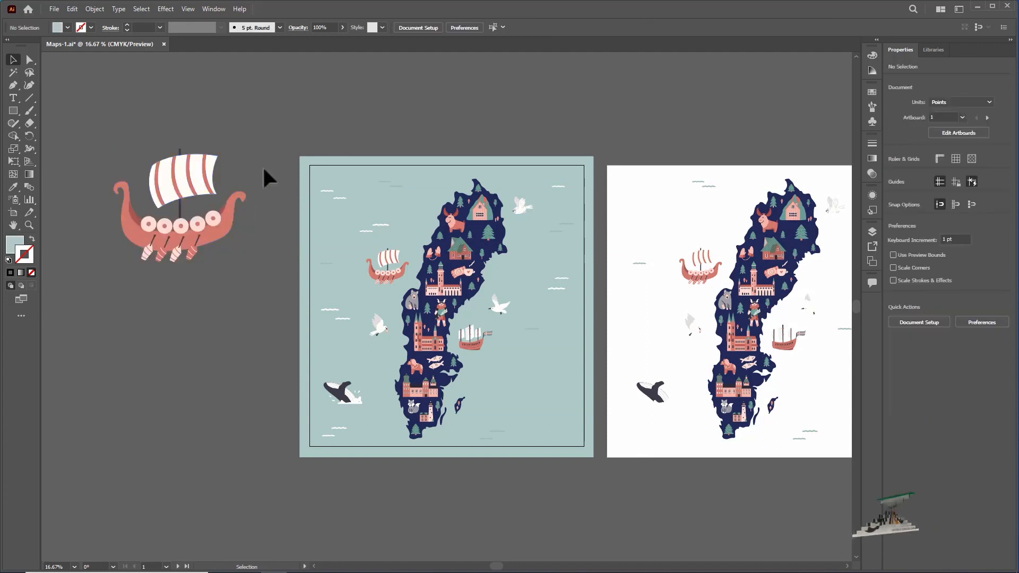
drag(208, 183, 213, 194)
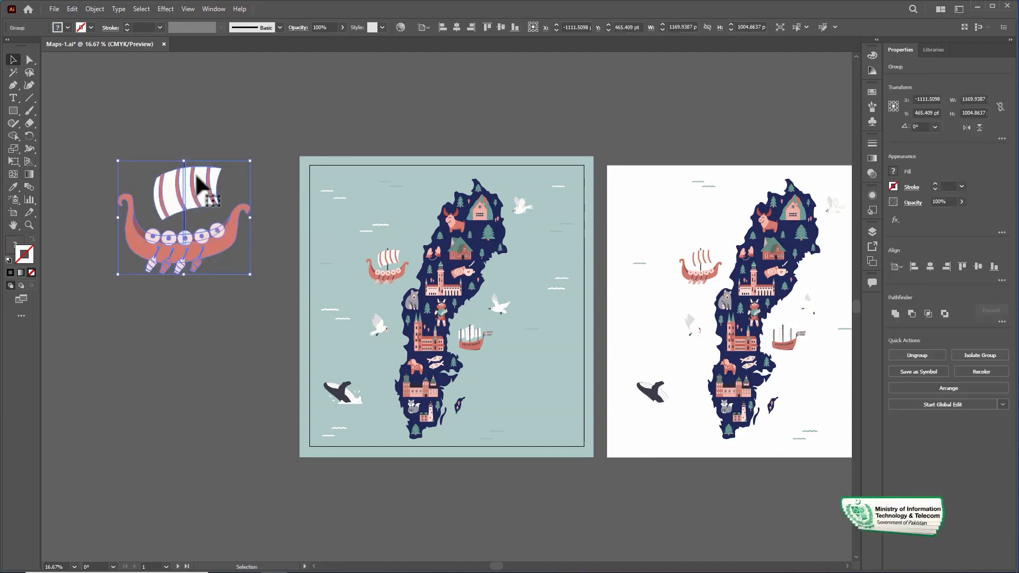
click(291, 172)
Step: Duplicate the enlarged Viking ship directly below itself, outside the first artboard, and clear the selection
key(ctrl+minus)
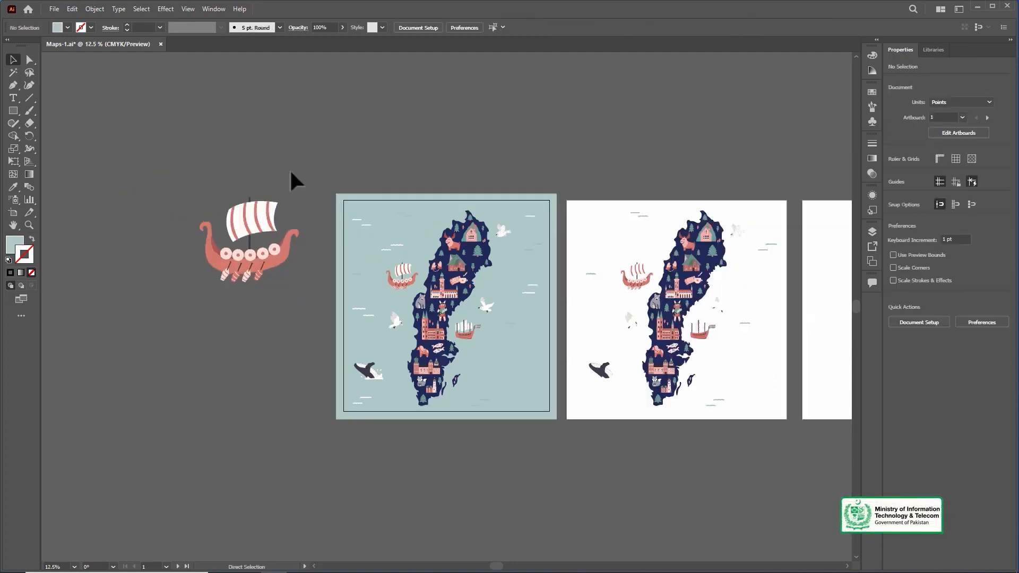
drag(605, 133, 502, 140)
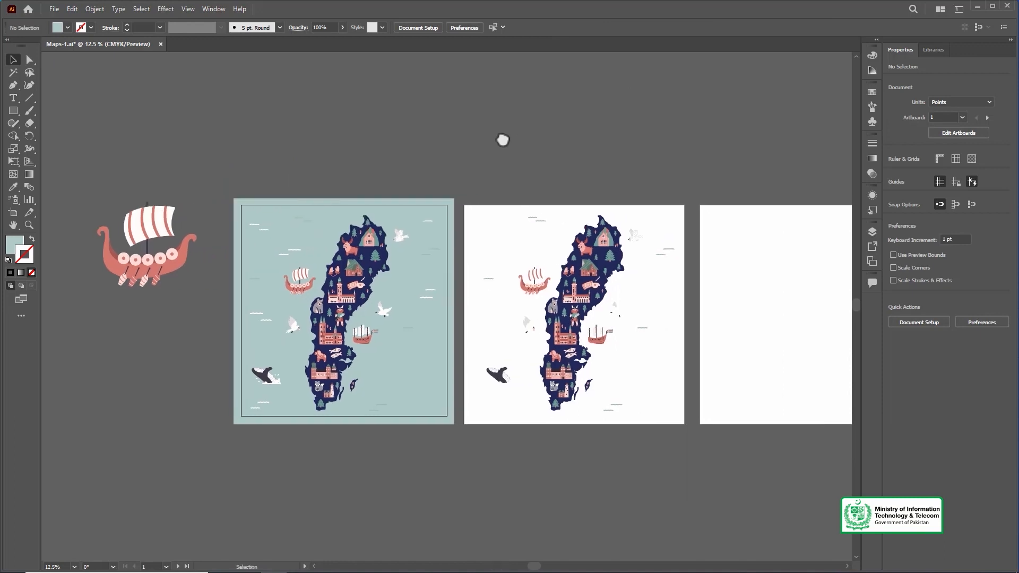
click(167, 222)
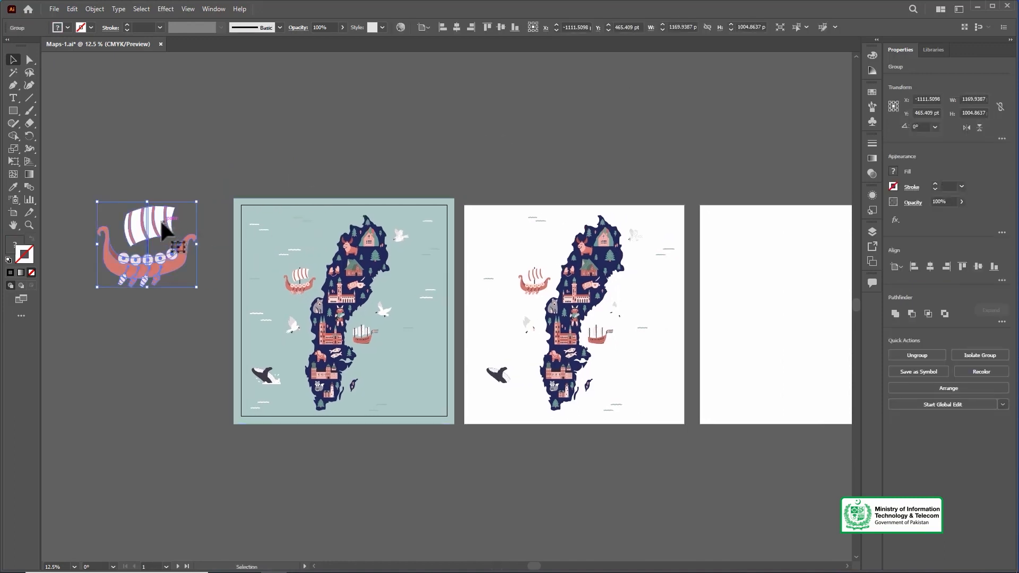
drag(163, 246, 166, 359)
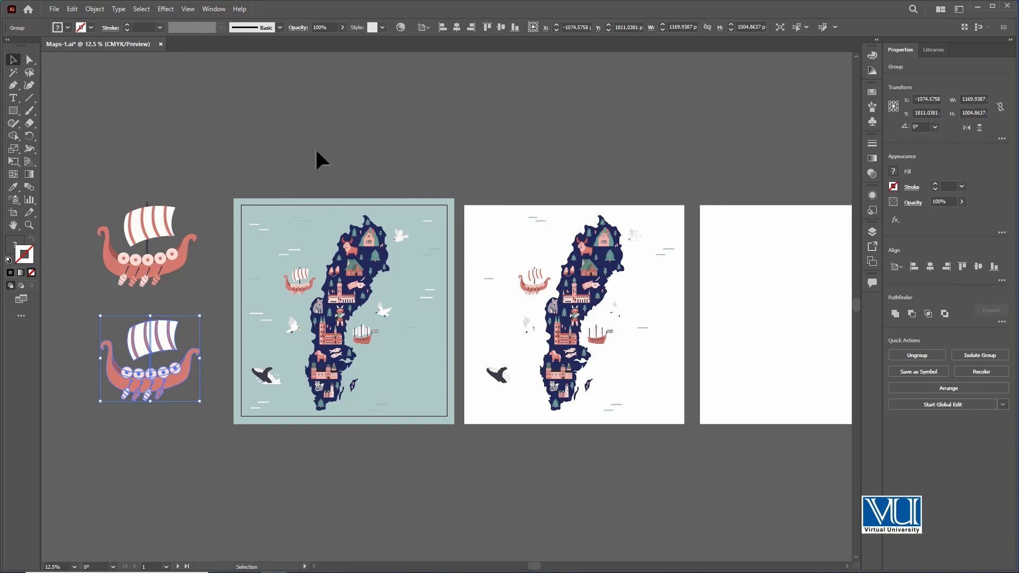
click(186, 327)
click(174, 345)
click(300, 157)
Step: Open Export for Screens and inspect the artboards to export, excluding and re-including Artboard 1
drag(566, 137, 529, 117)
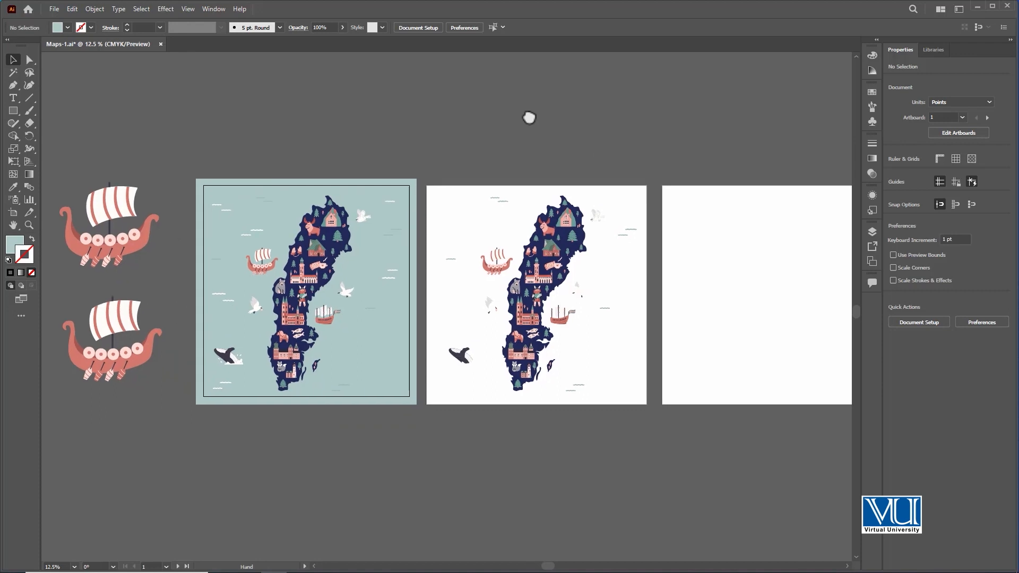
scroll(563, 135, right, 2)
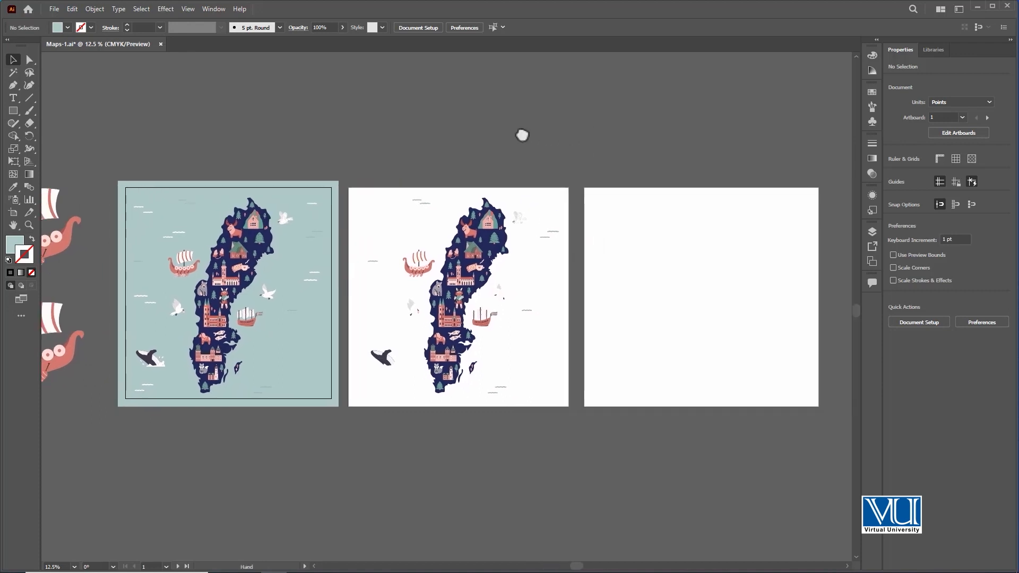
click(54, 9)
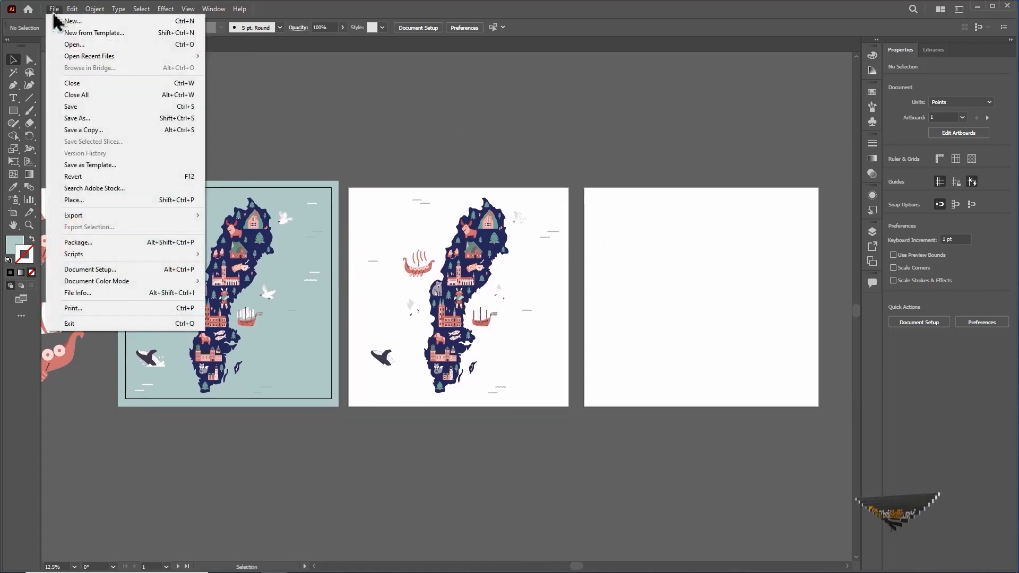
mouse_move(130, 218)
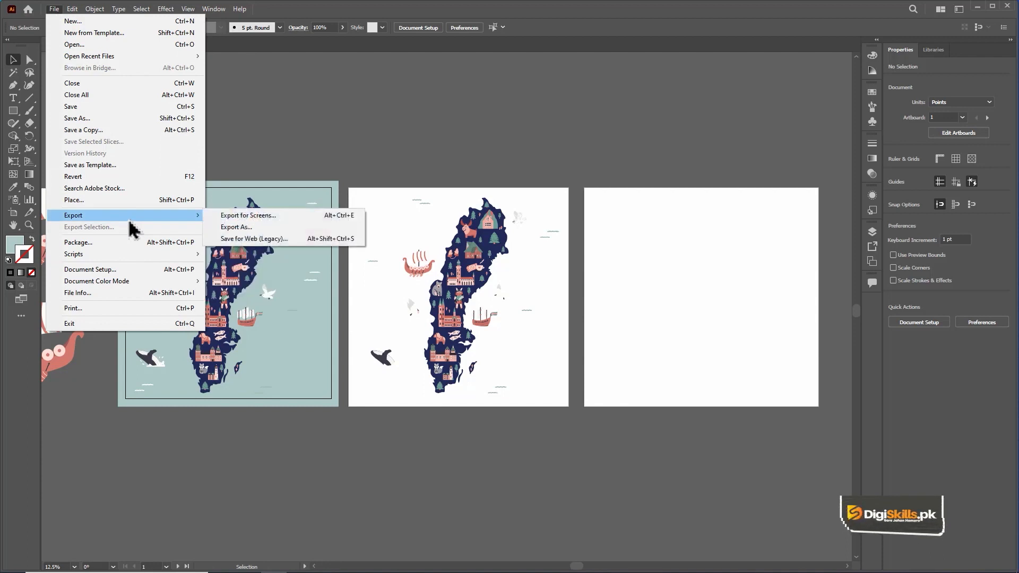
click(303, 216)
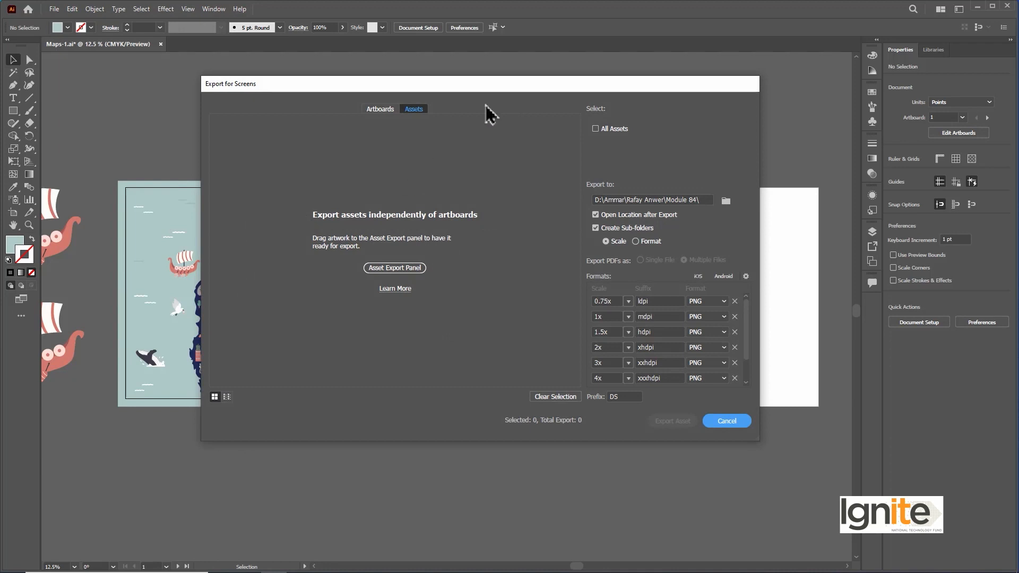
click(388, 112)
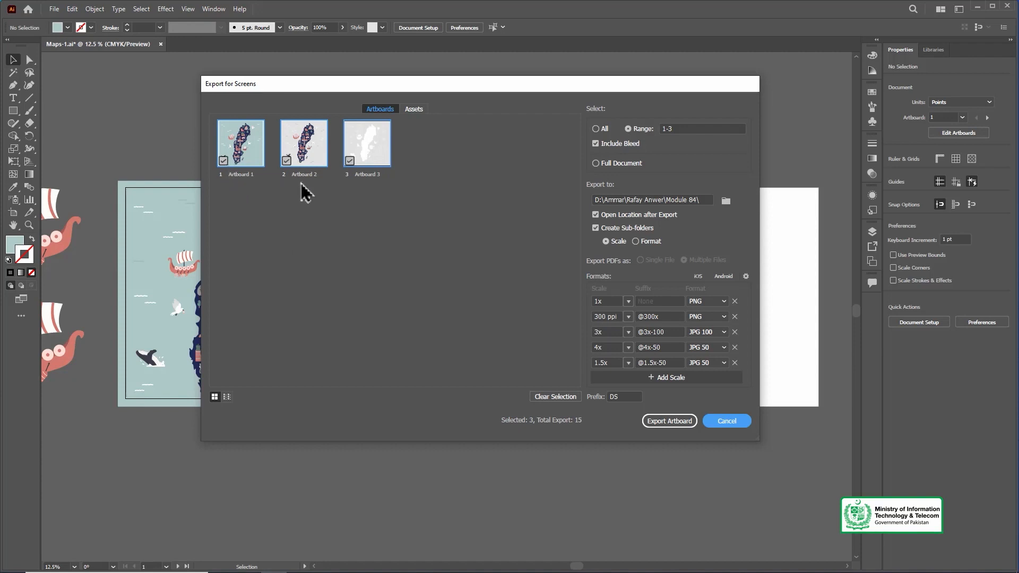
click(222, 160)
click(223, 160)
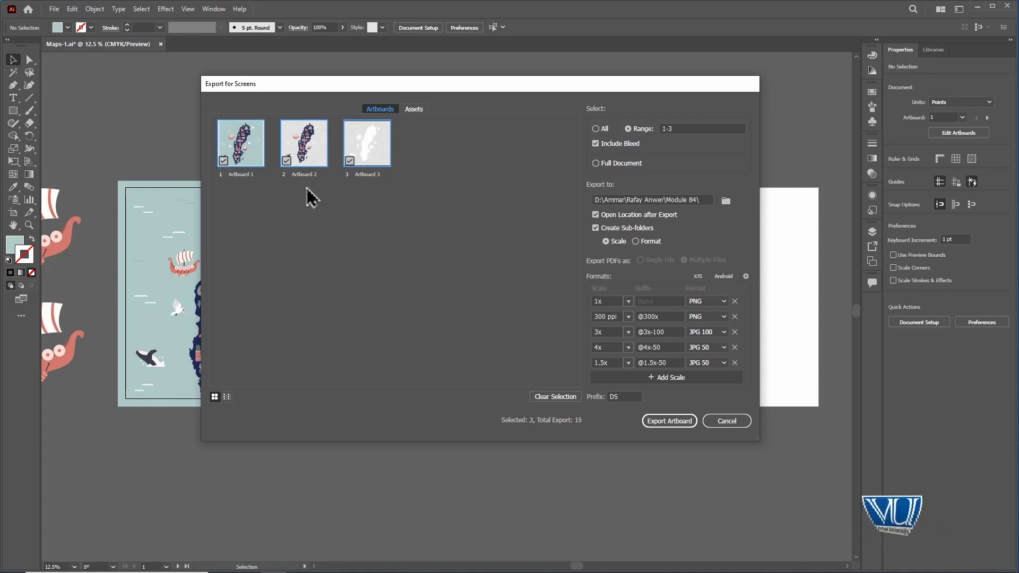
Step: Check how assets are exported independently of artboards by opening the Asset Export panel, and collapse it again
click(416, 112)
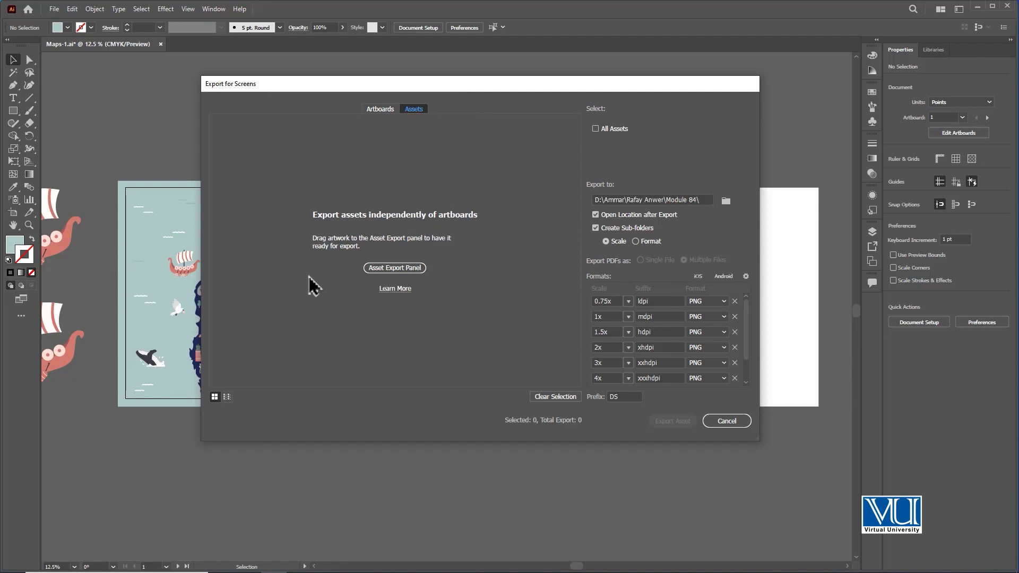
click(411, 269)
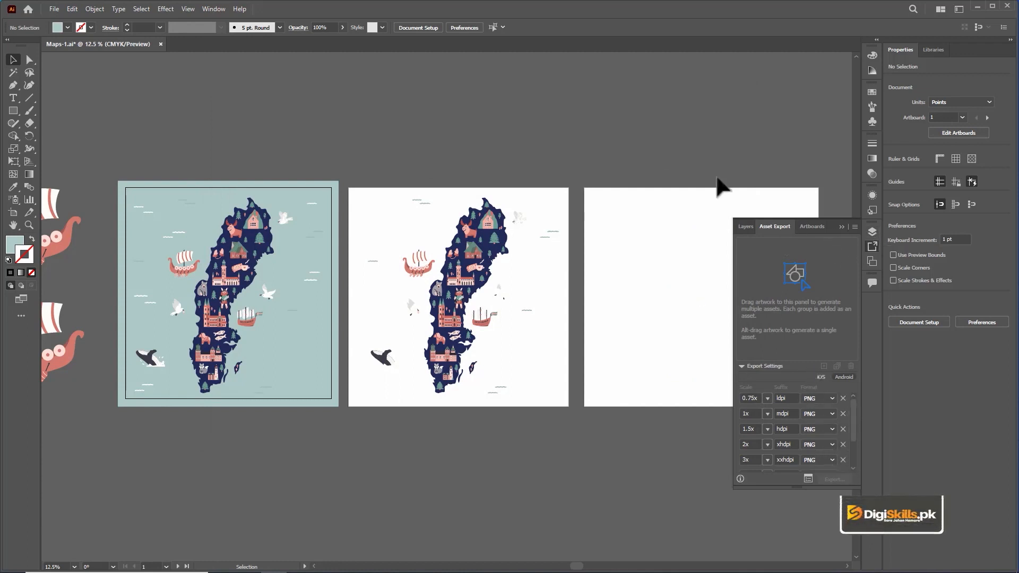
click(841, 227)
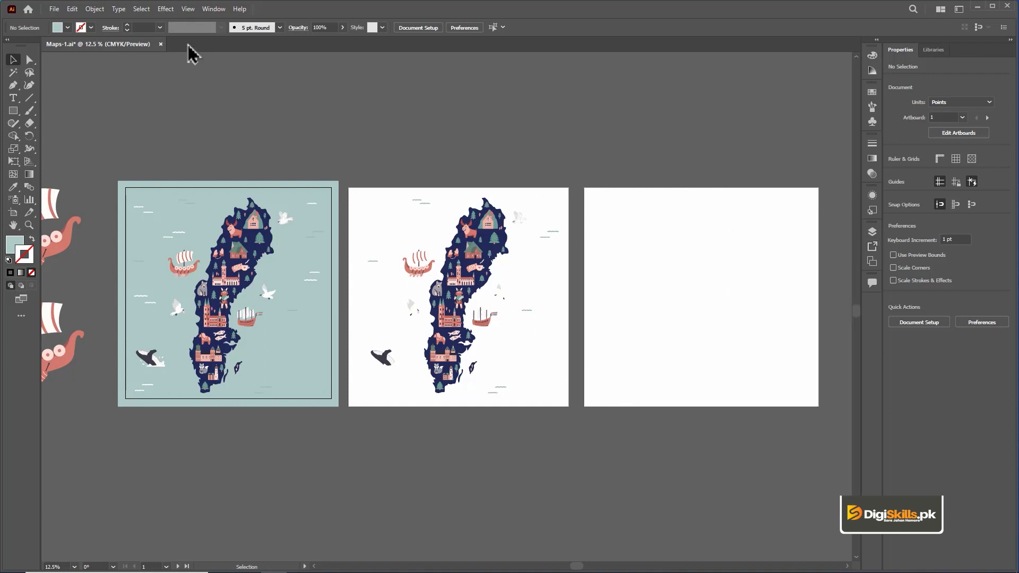
Step: Reopen Export for Screens and show the artboards with their export formats
click(54, 10)
mouse_move(98, 217)
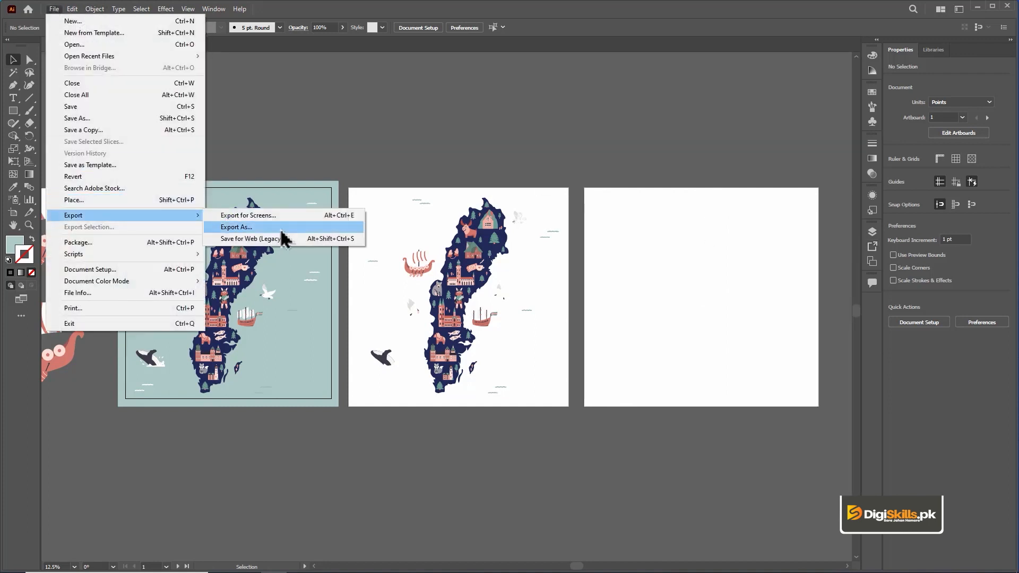
click(290, 217)
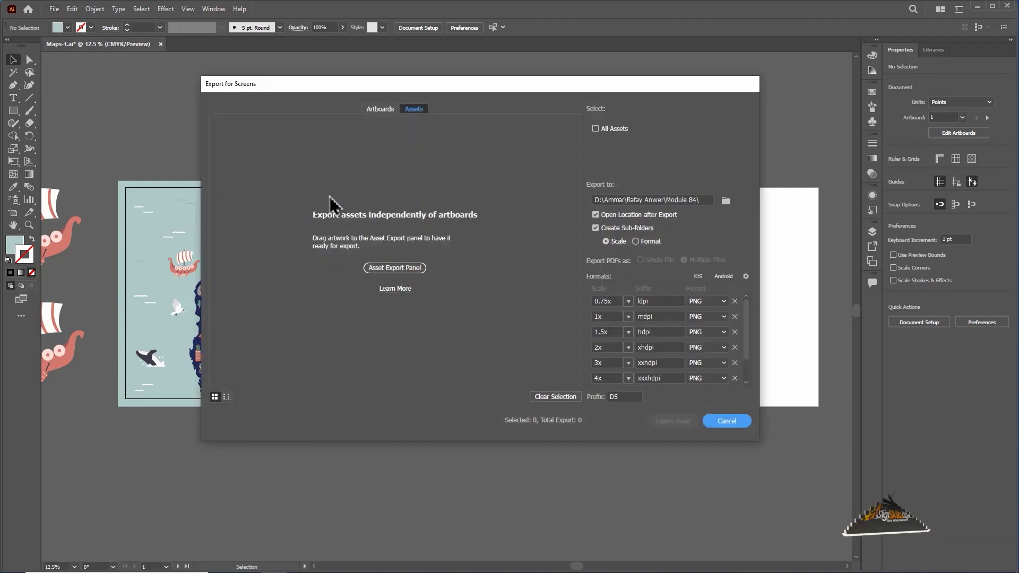
click(376, 107)
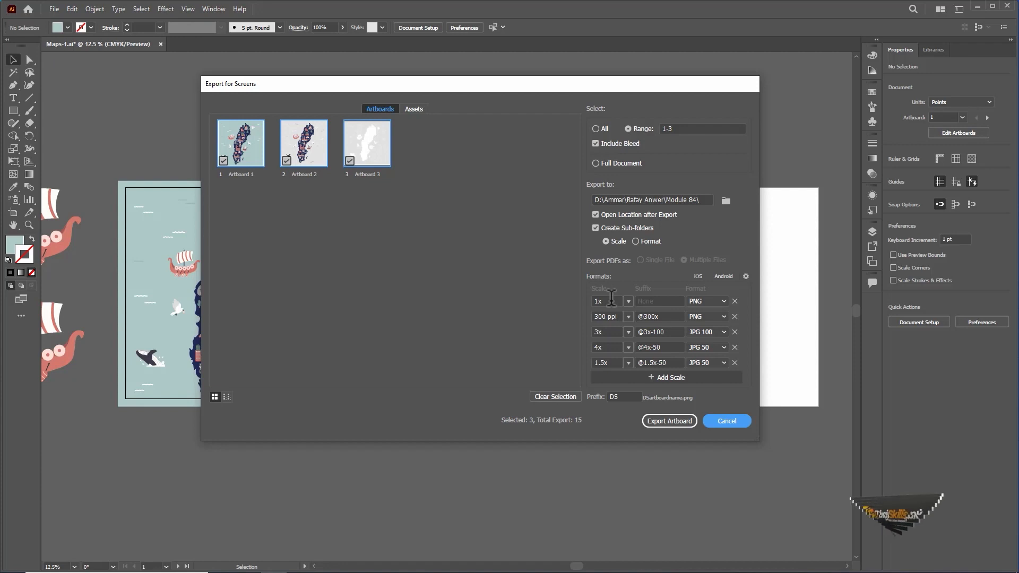
Step: Try a height-based scale for the second PNG export format, and set it back to a resolution of 300 ppi
click(629, 318)
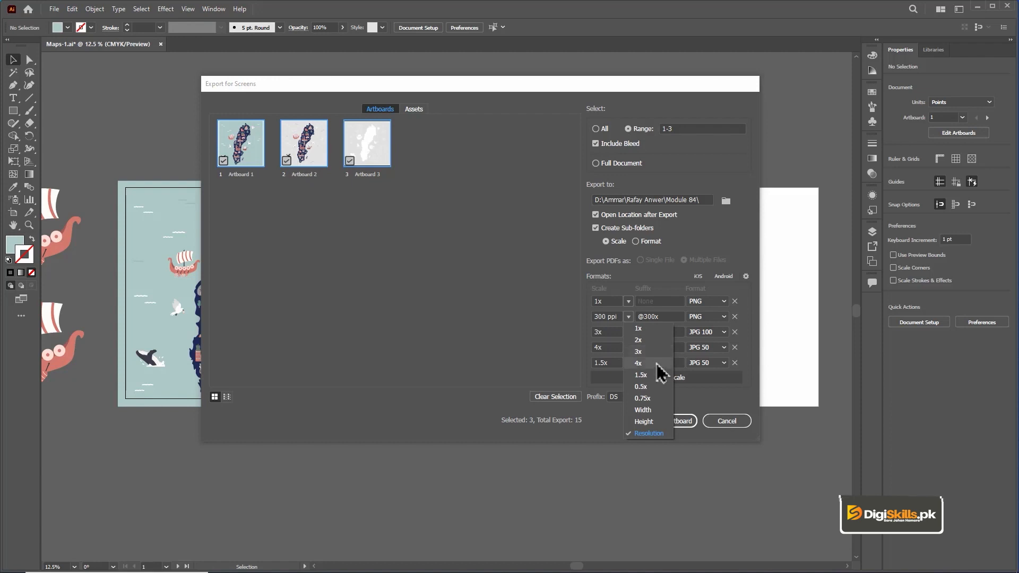
click(655, 422)
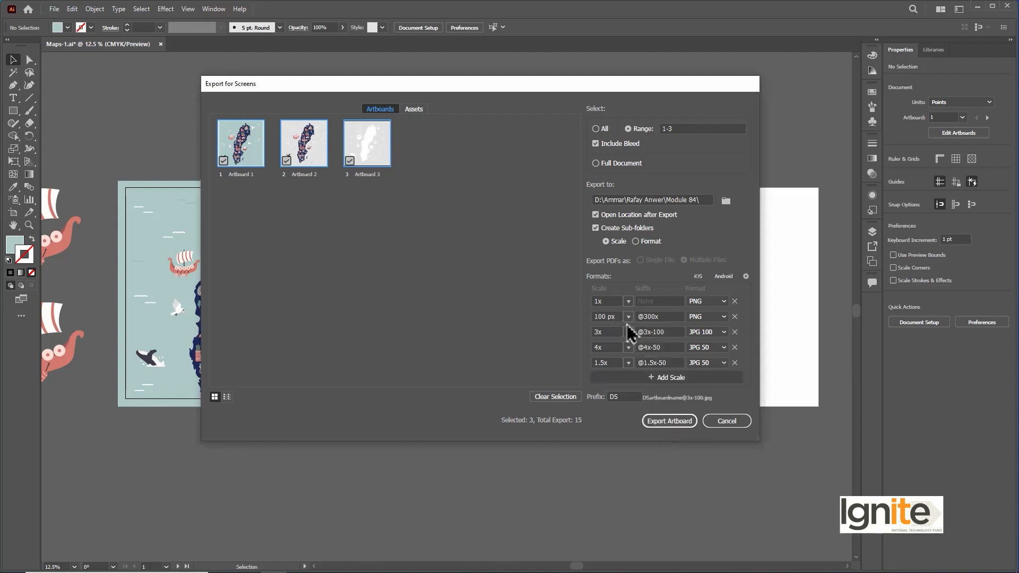
click(628, 318)
click(650, 433)
drag(607, 317, 586, 313)
text(3)
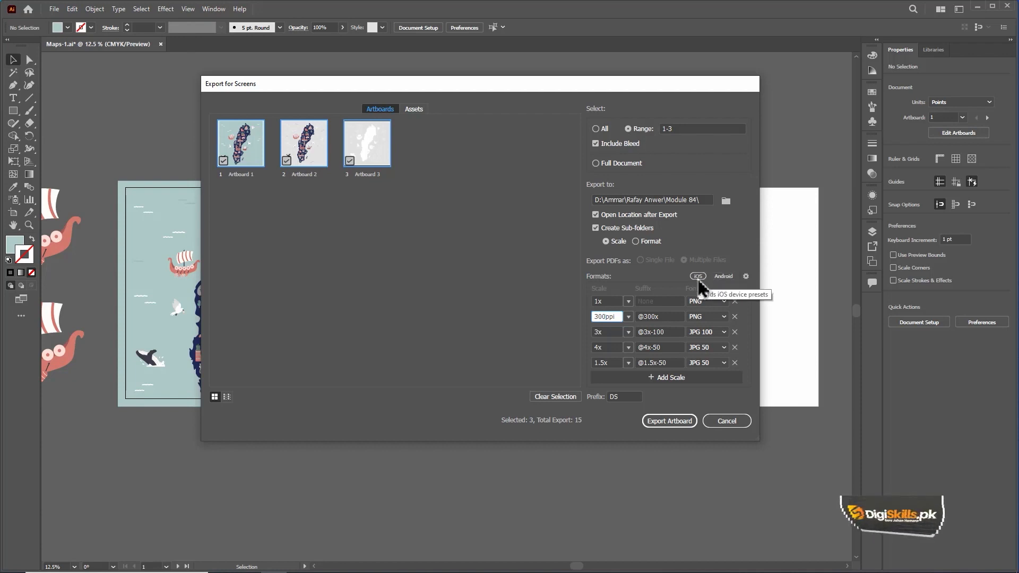
Step: Compare the Android and iOS device presets for the export formats, and keep the Android set
click(724, 276)
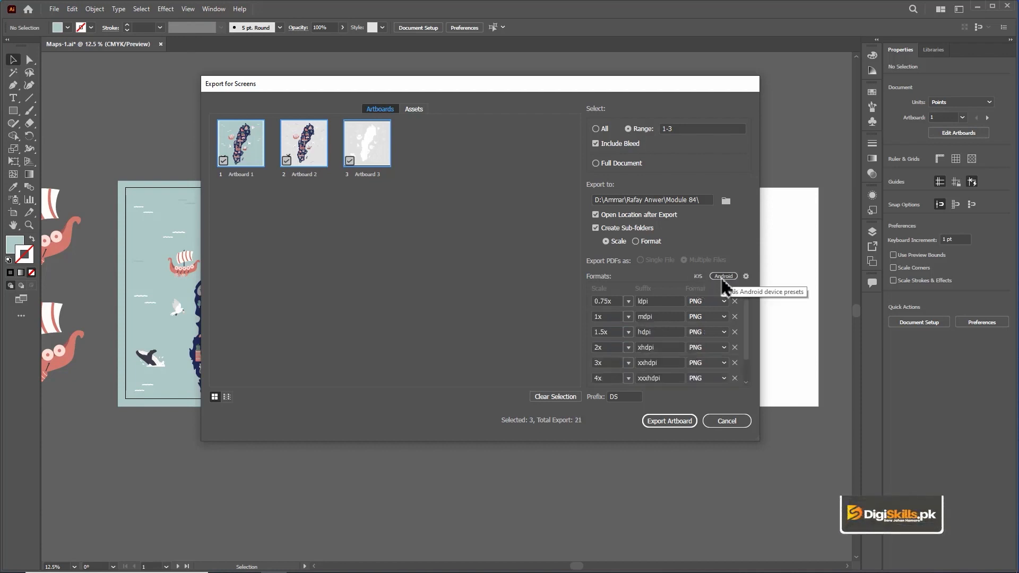
click(699, 277)
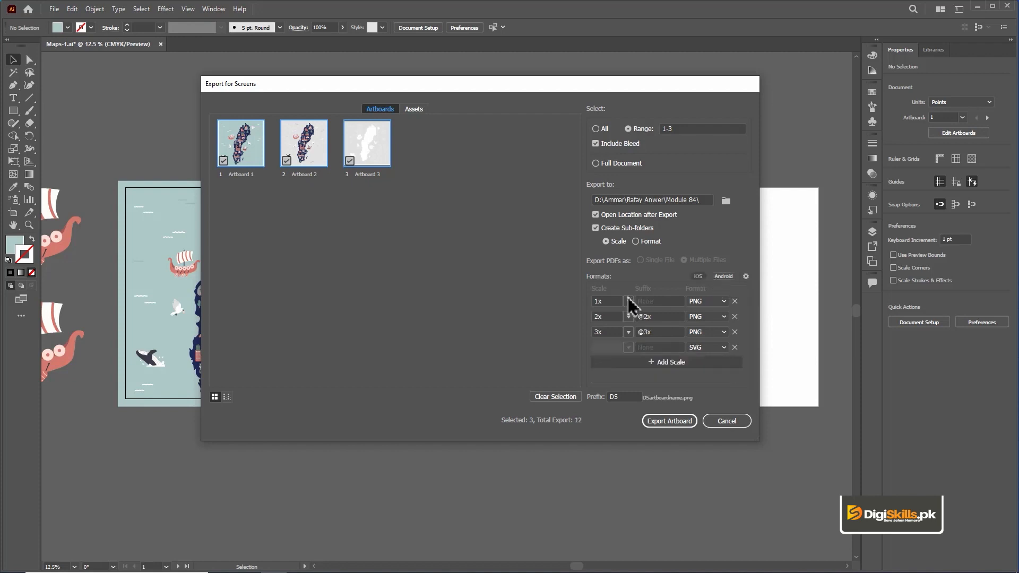
click(725, 276)
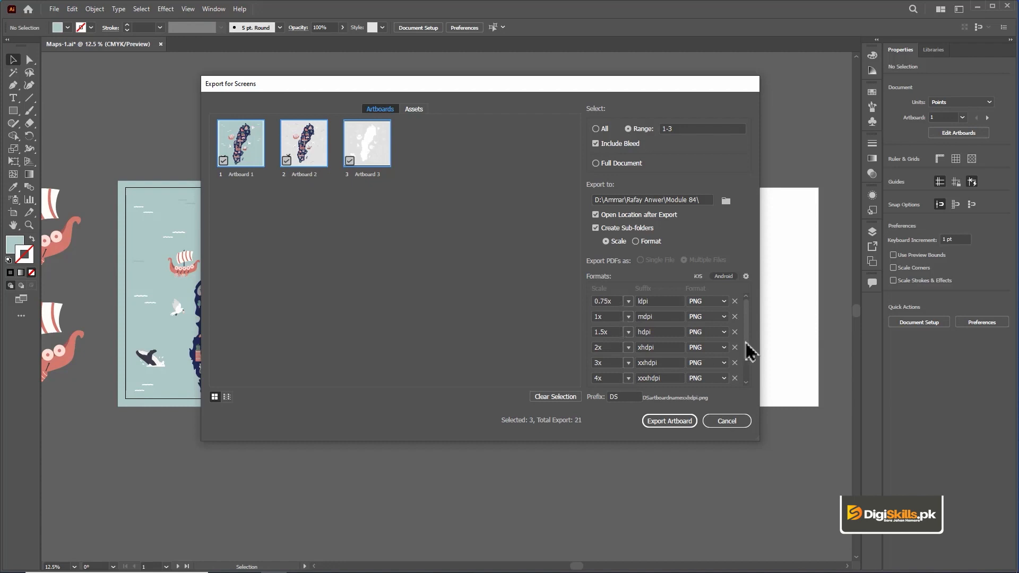
drag(747, 329, 744, 397)
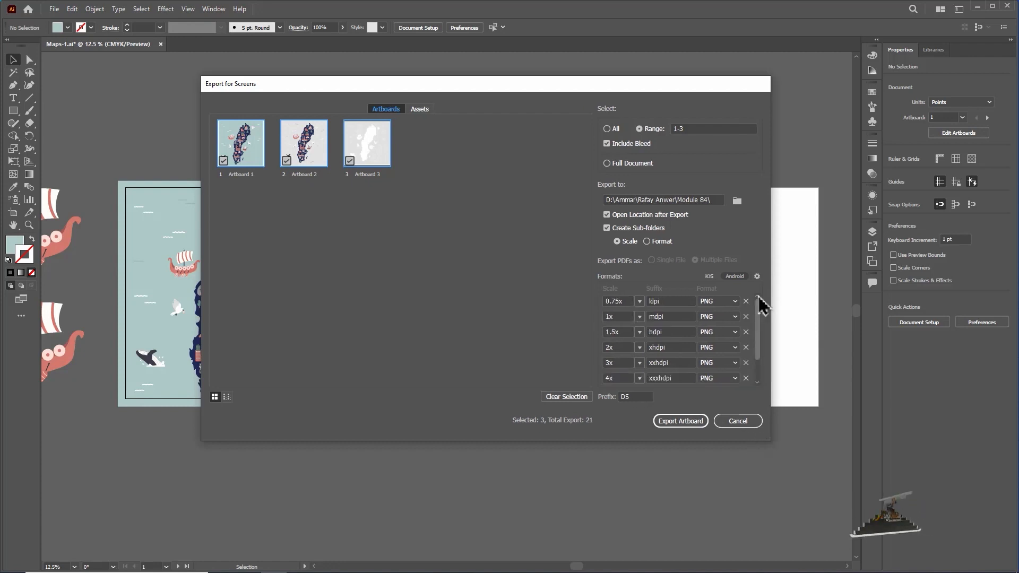
Step: Review the PNG anti-aliasing and background color choices in the export format settings, keeping Art Optimized (Supersampling) and Transparent
click(757, 277)
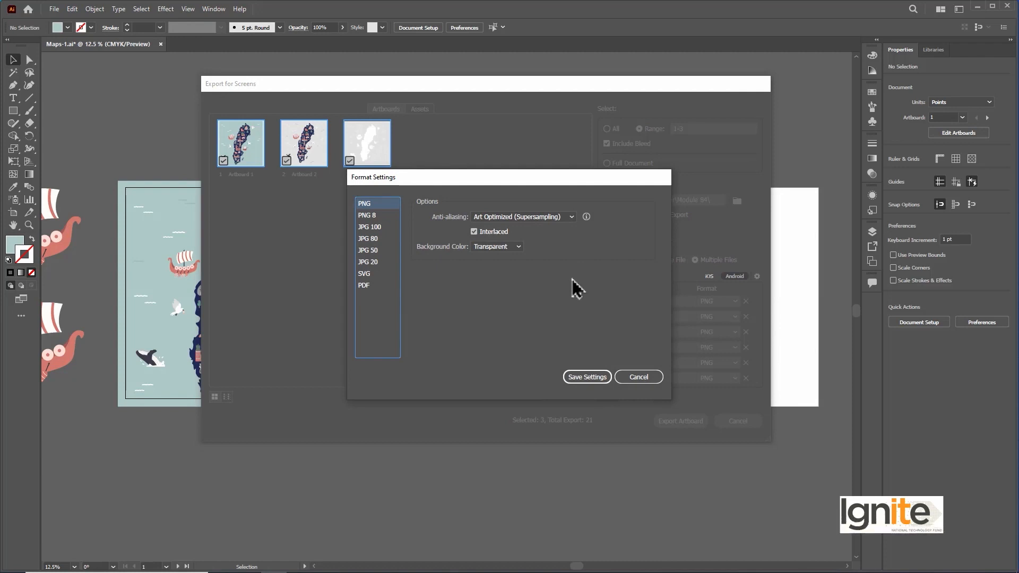
click(509, 217)
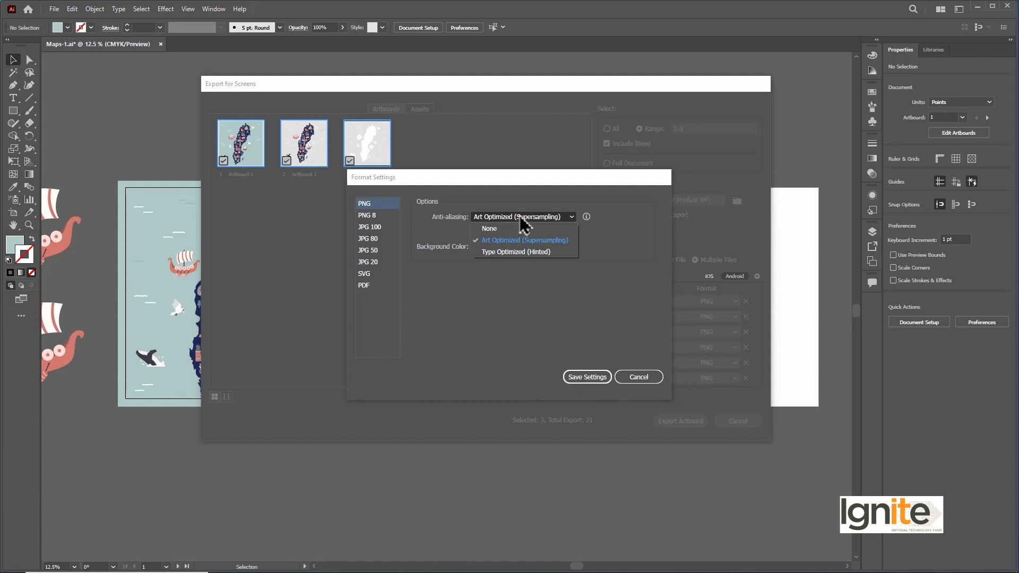
click(594, 234)
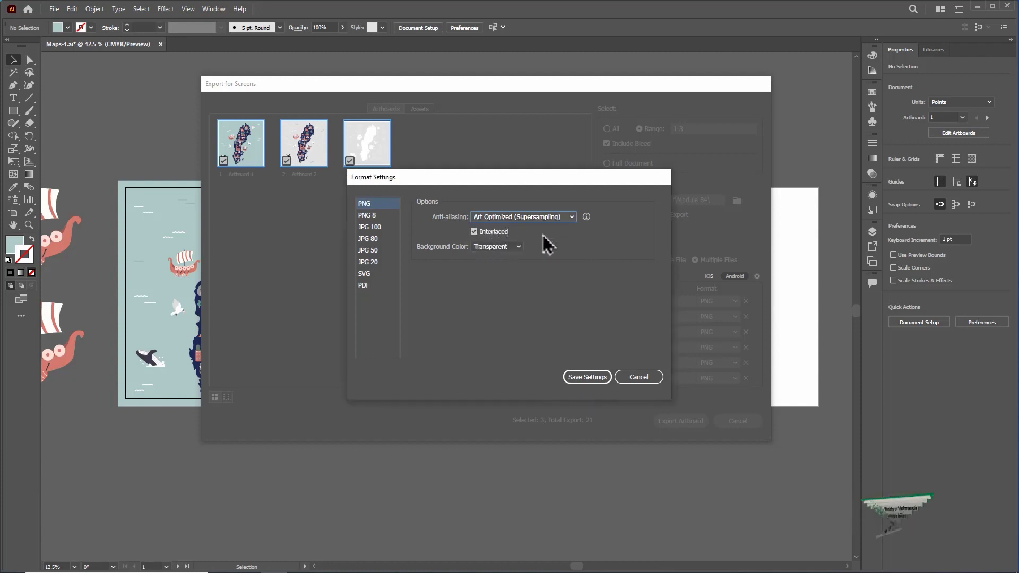
click(507, 247)
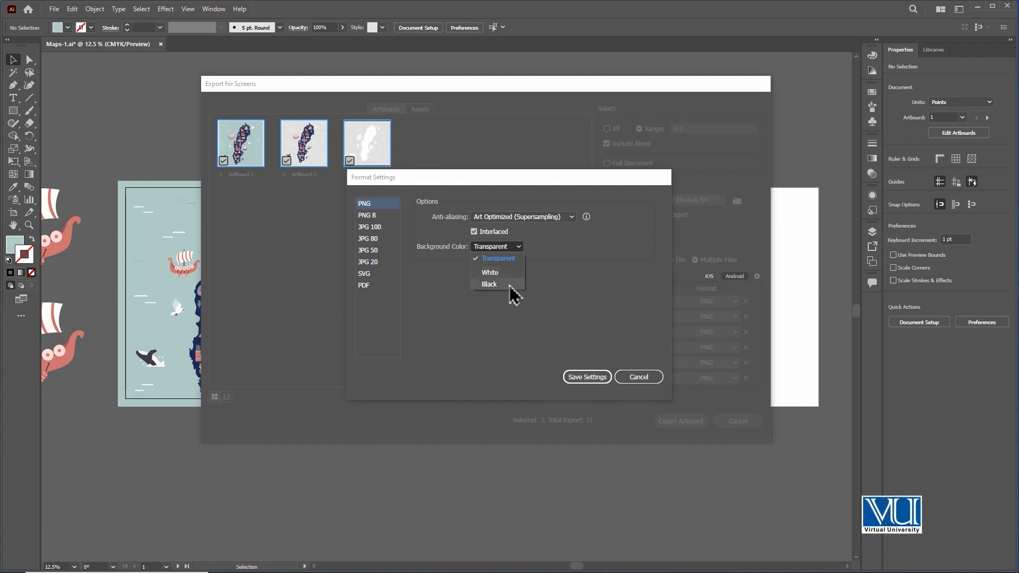
click(549, 248)
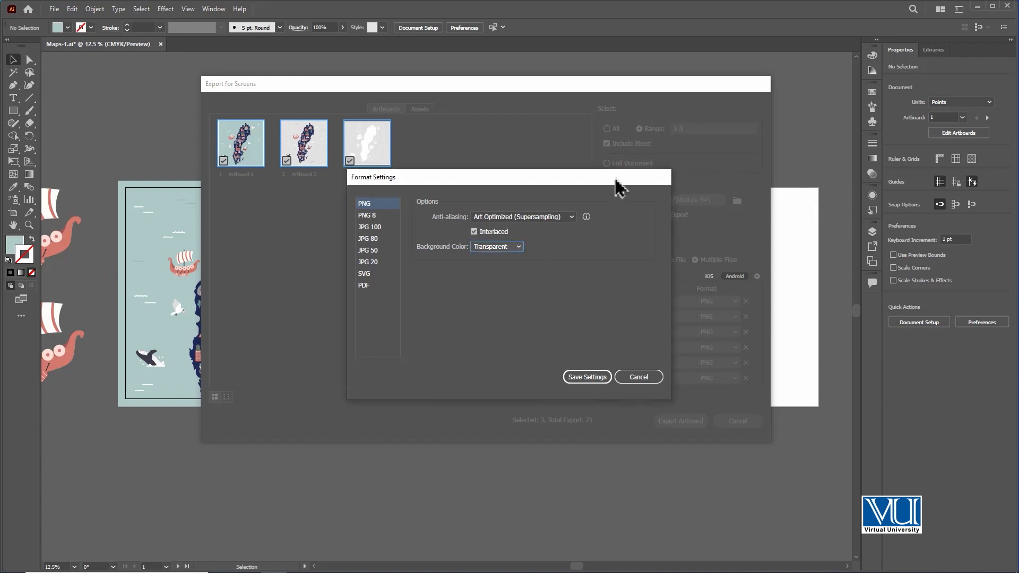
drag(615, 180, 537, 187)
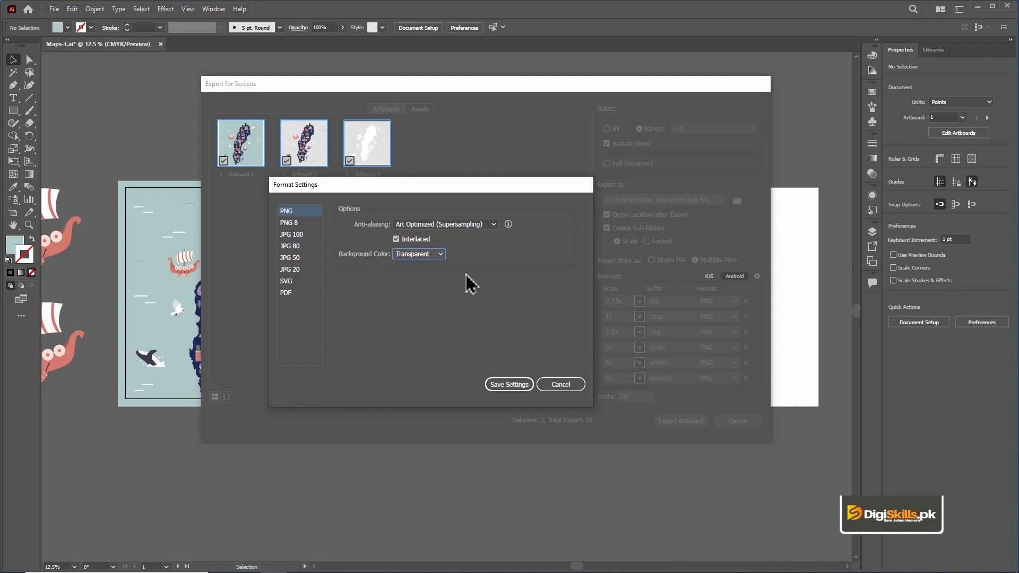
click(502, 383)
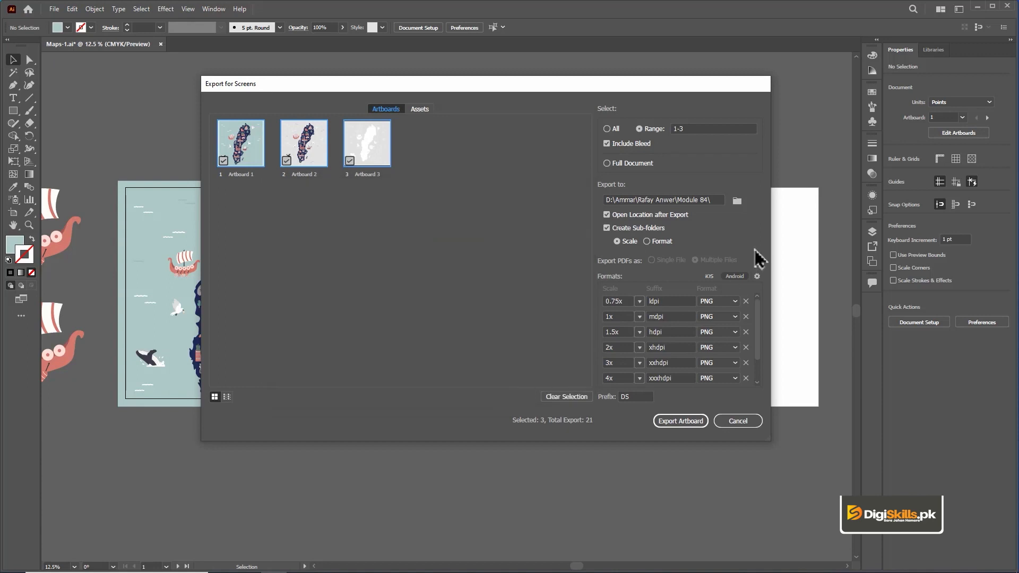
click(757, 277)
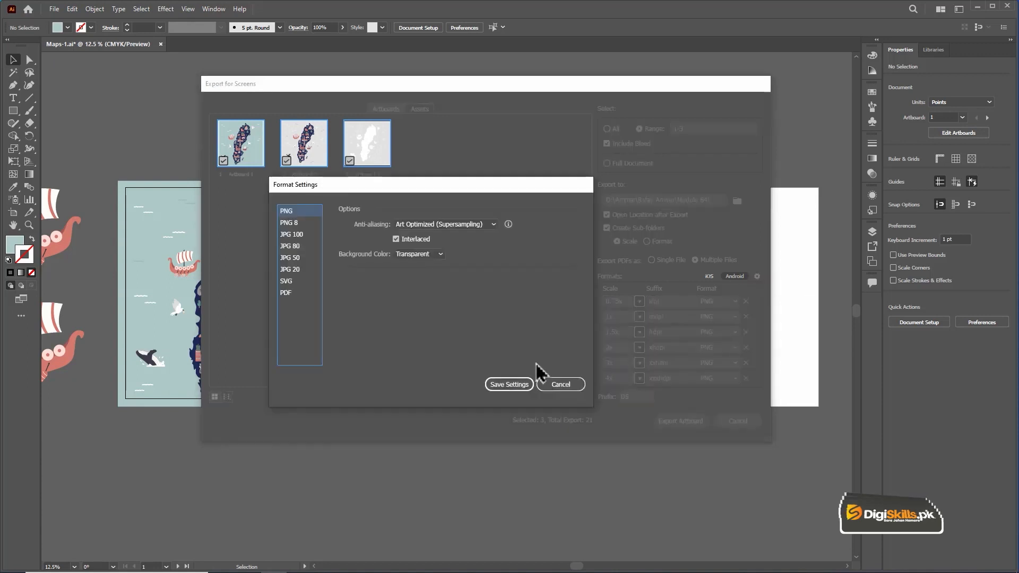
click(561, 384)
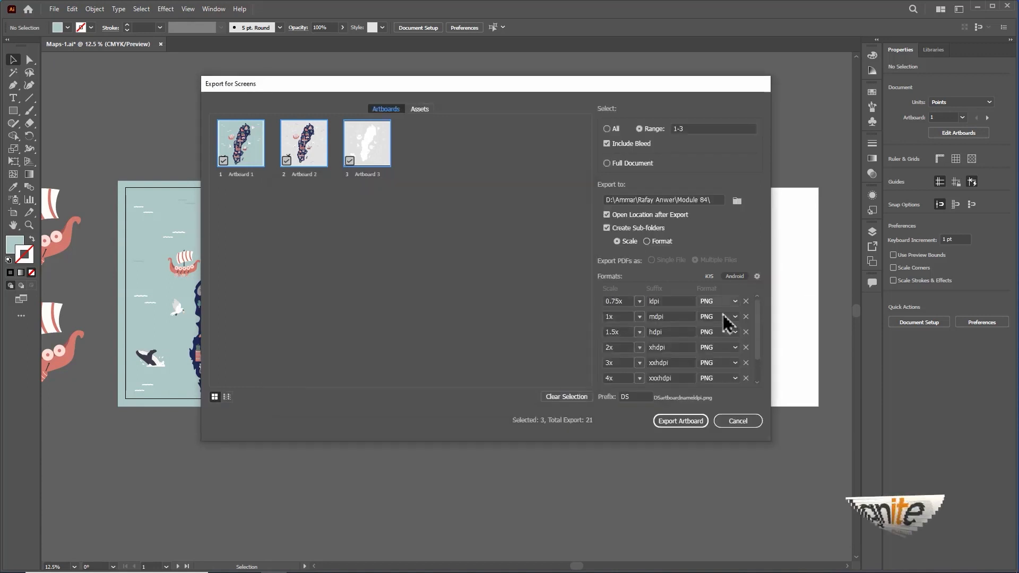
Step: Set the export format to JPG 100 for the mdpi scale, JPG 80 for hdpi and JPG 50 for xhdpi
click(734, 317)
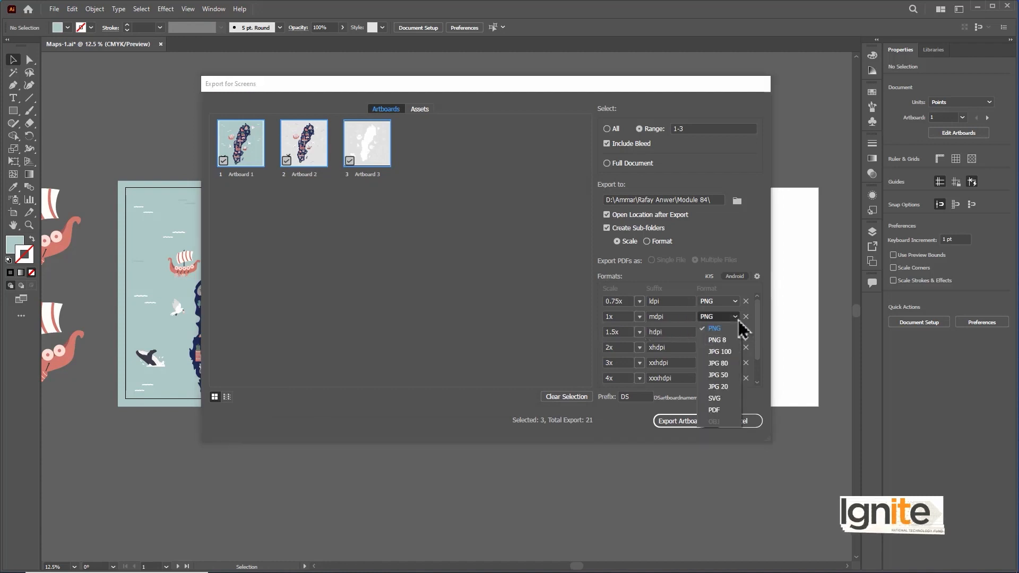
click(731, 354)
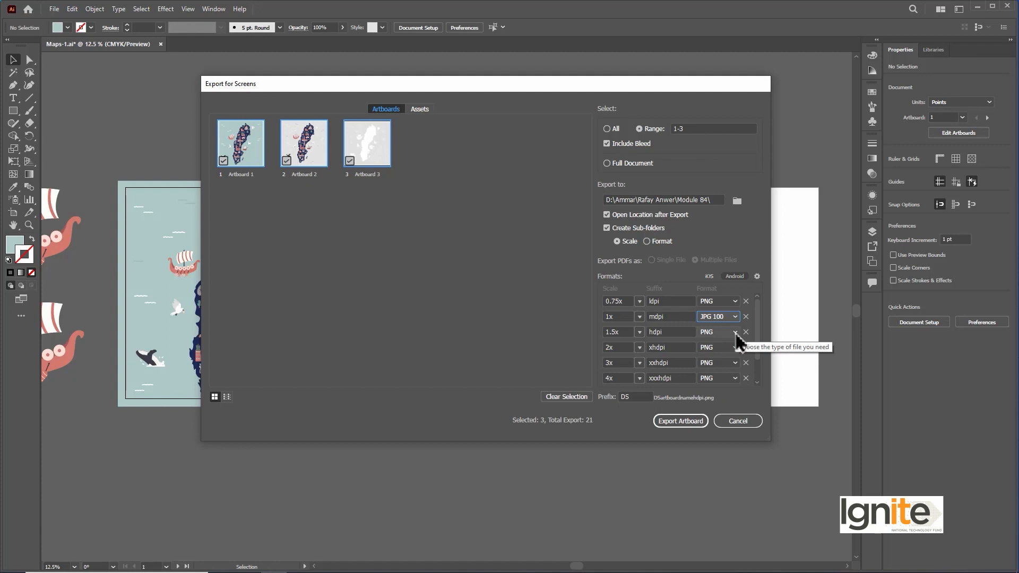
click(735, 333)
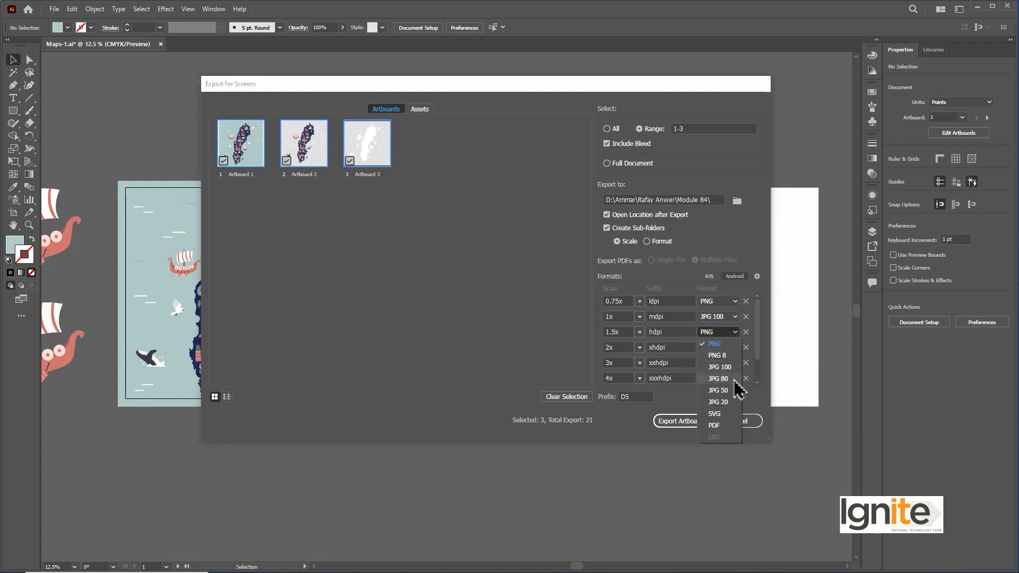
click(735, 378)
click(736, 348)
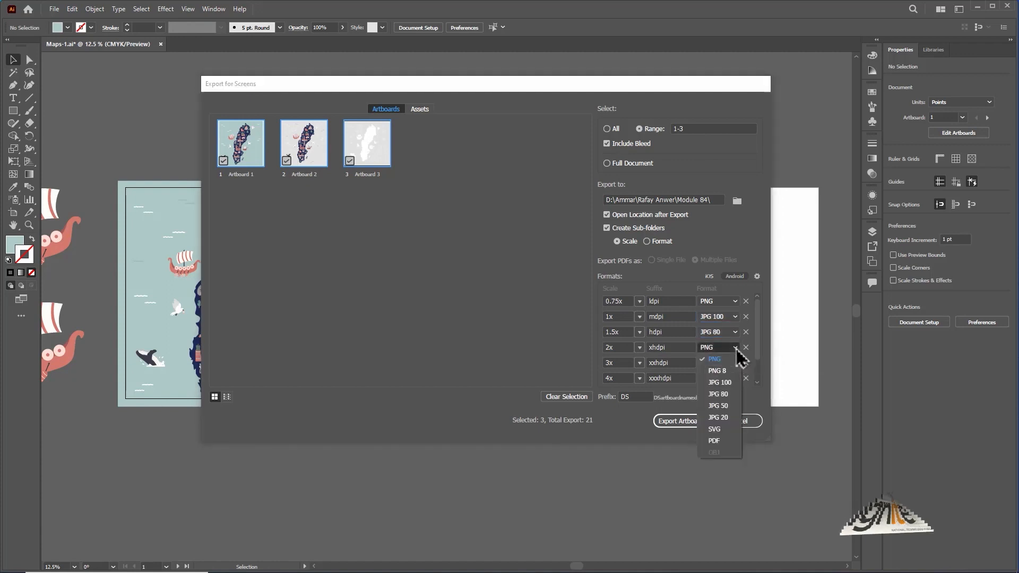
click(727, 408)
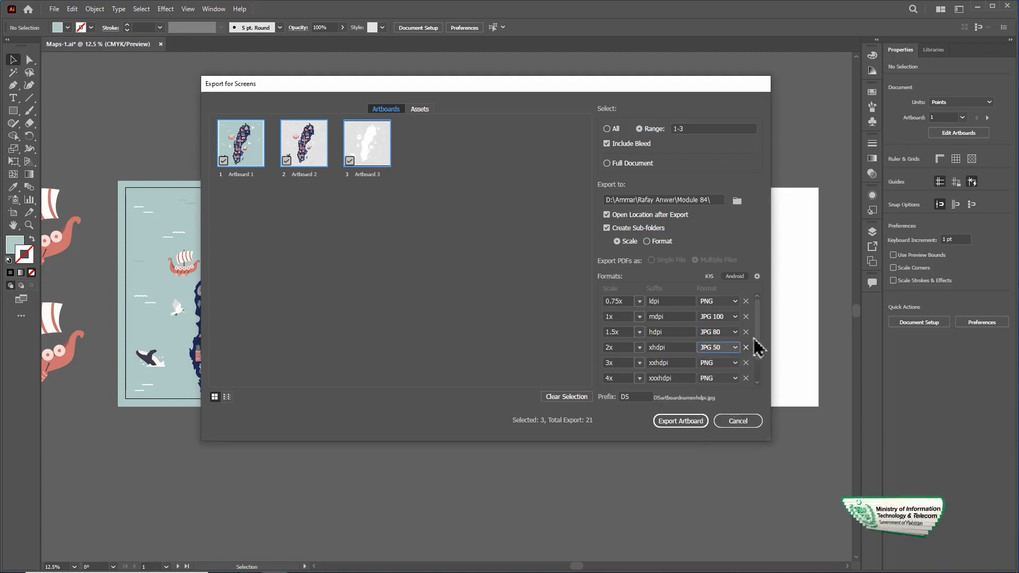
Step: Add a 0.75x PNG scale with the suffix @0.75x and remove the 0.75x ldpi scale from the export formats
drag(757, 335, 757, 367)
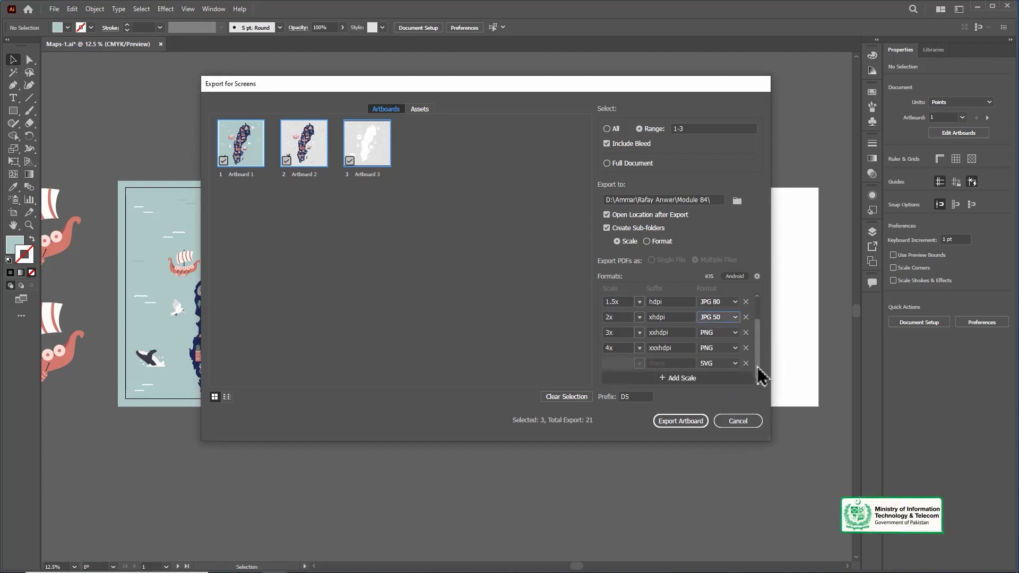
click(689, 382)
click(639, 364)
click(656, 444)
scroll(759, 314, up, 3)
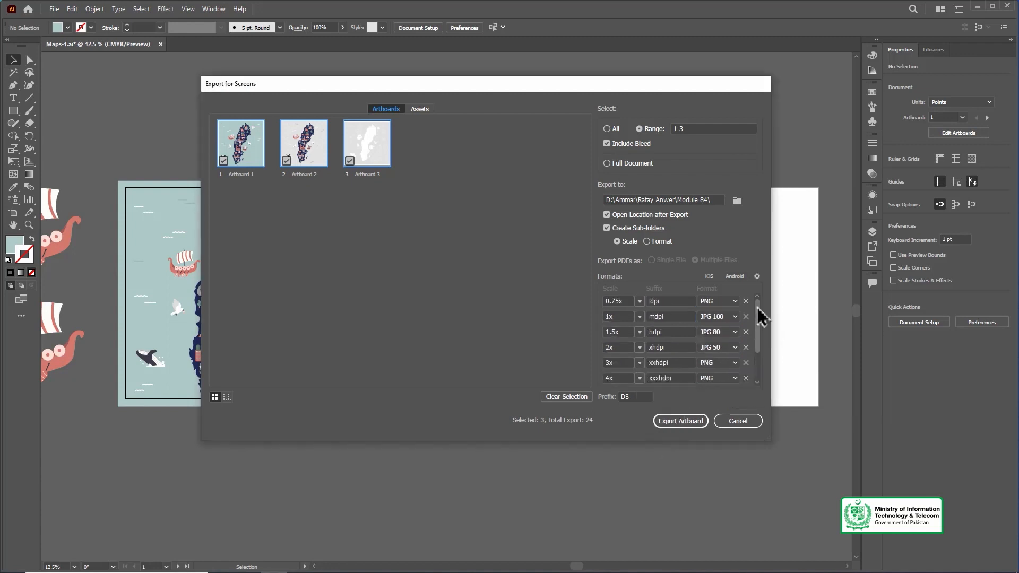
click(746, 301)
scroll(746, 340, down, 3)
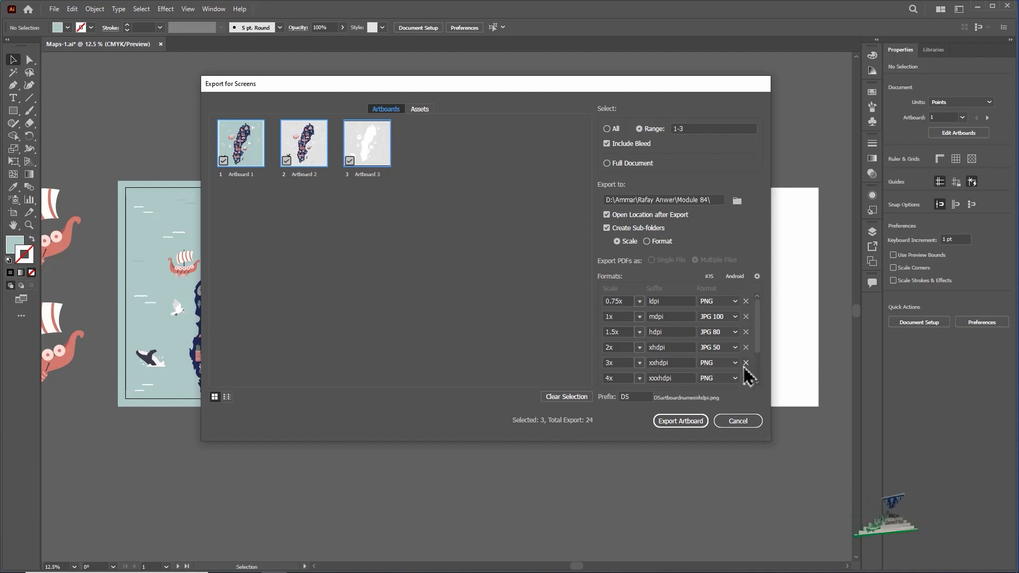
Step: Keep DS as the file name prefix and export the three selected artboards
drag(632, 397, 618, 402)
click(638, 396)
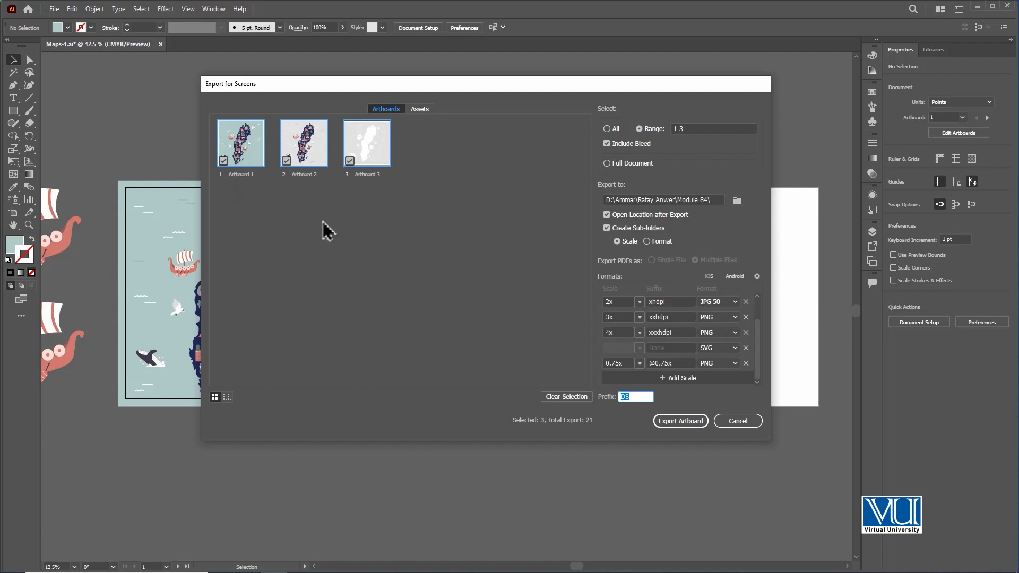
click(634, 395)
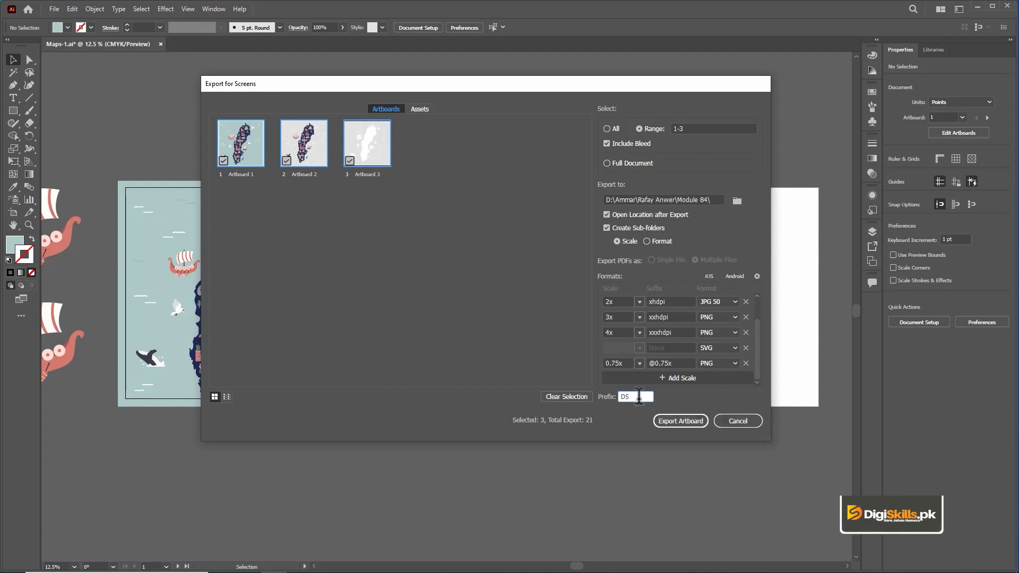
click(681, 422)
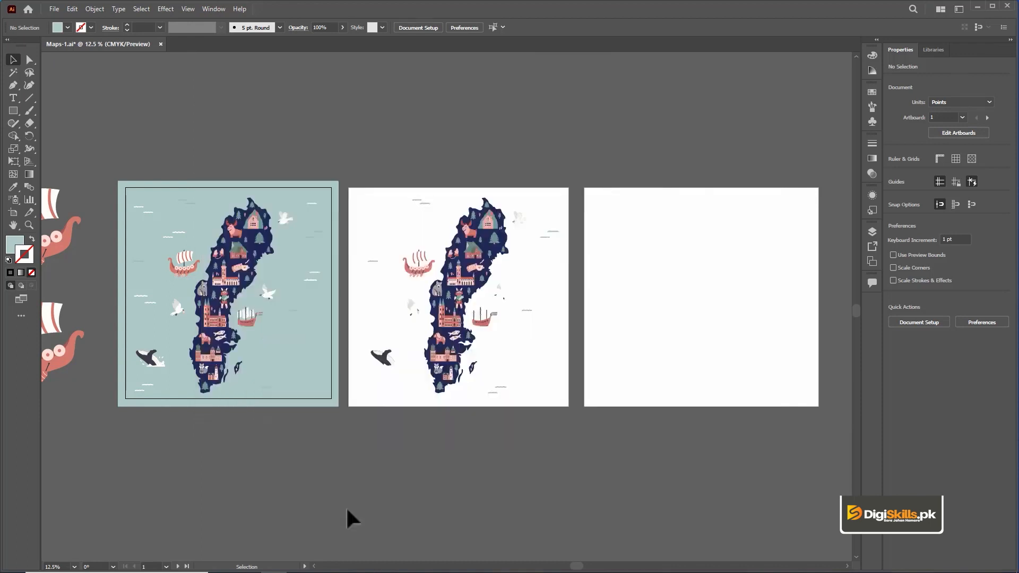
Step: Switch to File Explorer, check the exported scale subfolders in Module 84, and open the 3x folder
click(249, 564)
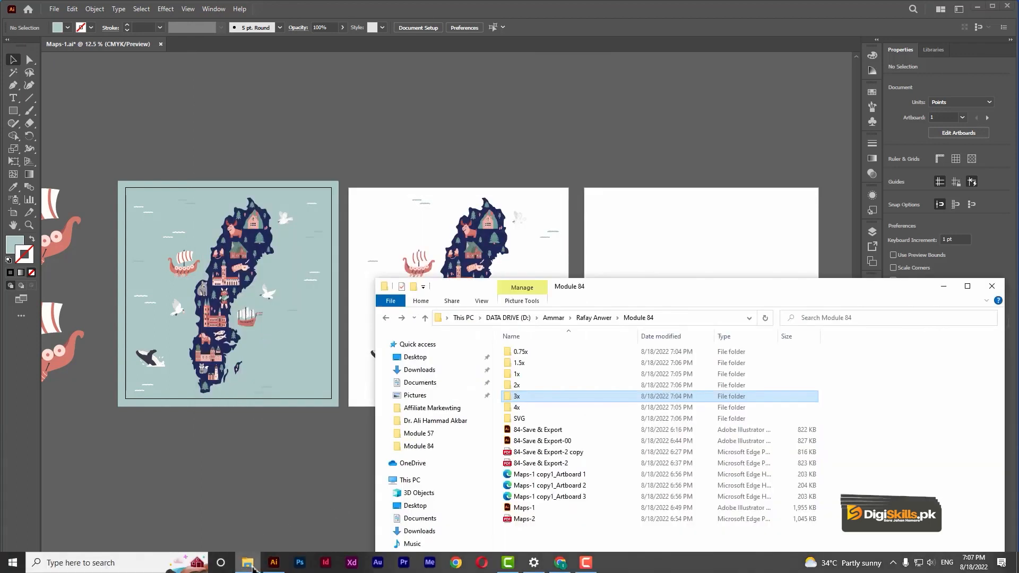
drag(673, 286, 454, 81)
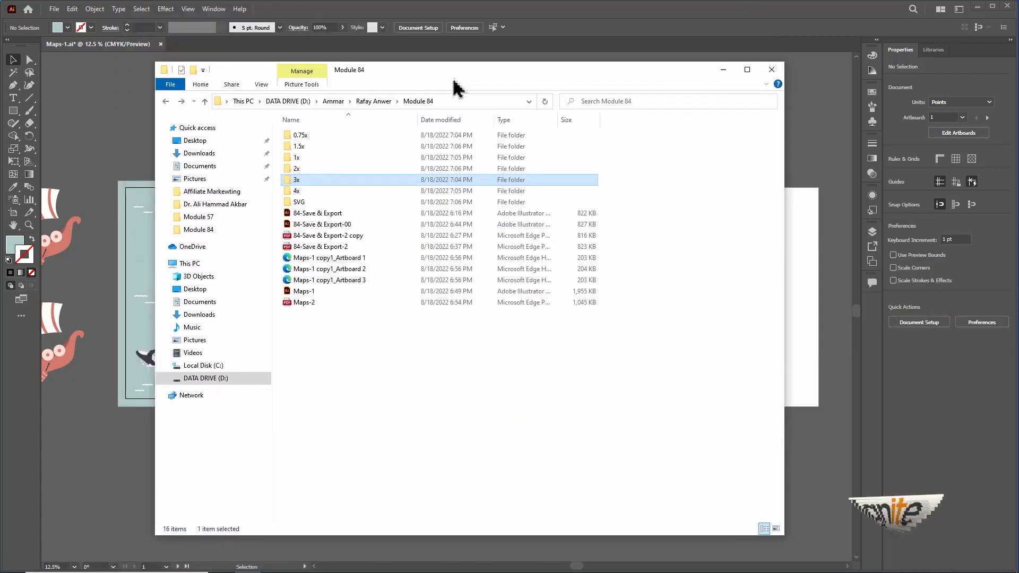
drag(783, 533, 806, 534)
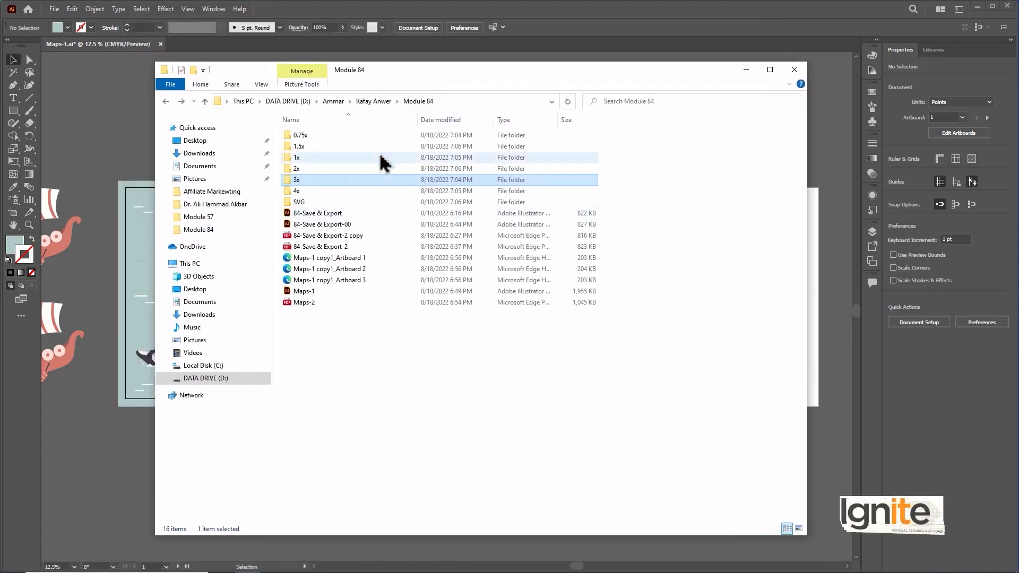
click(348, 140)
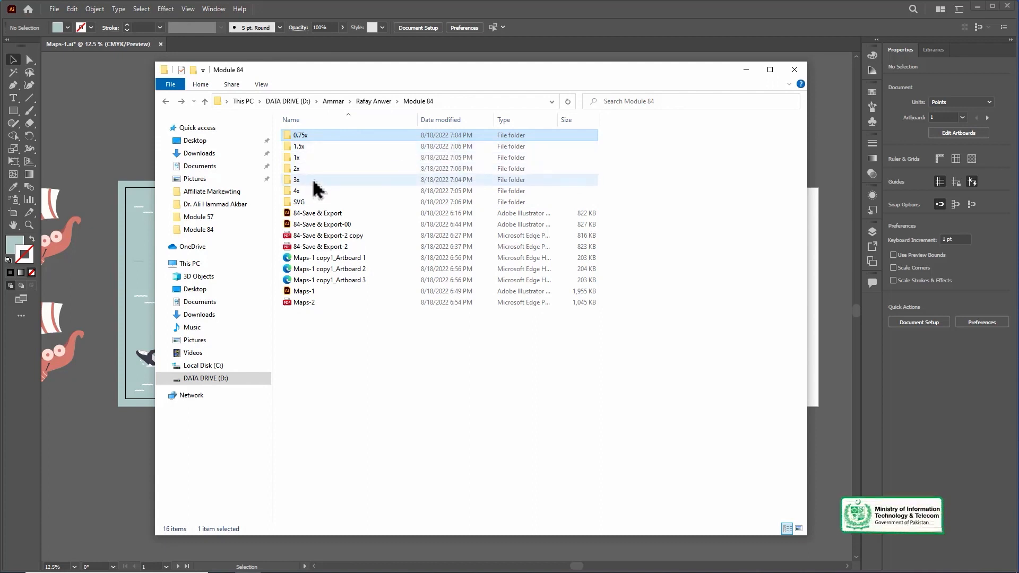
double_click(314, 182)
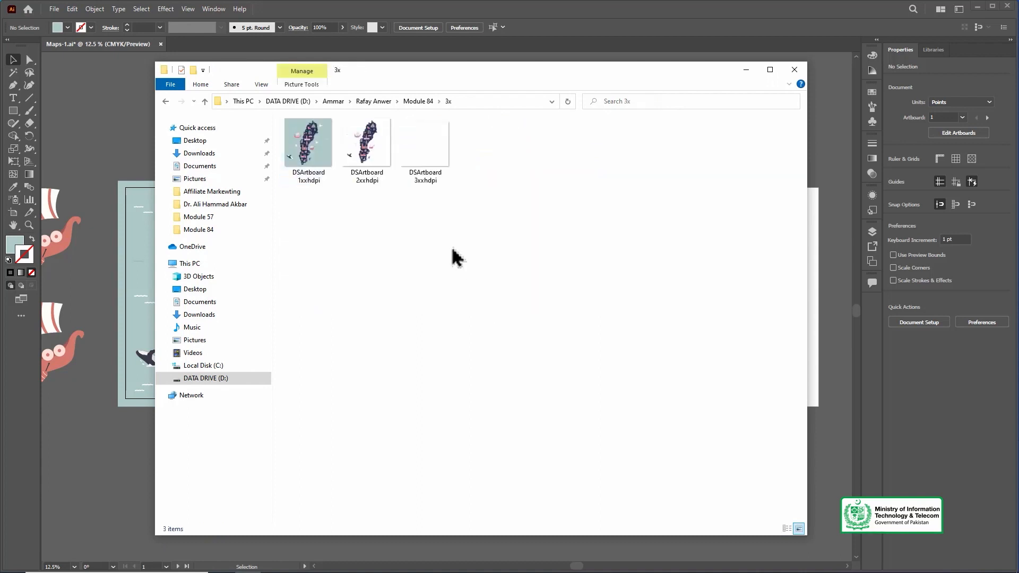
Step: Place the exported DSArtboard 3xxhdpi image from the 3x folder into the Illustrator document, beside the third artboard on the empty canvas
drag(455, 76, 511, 311)
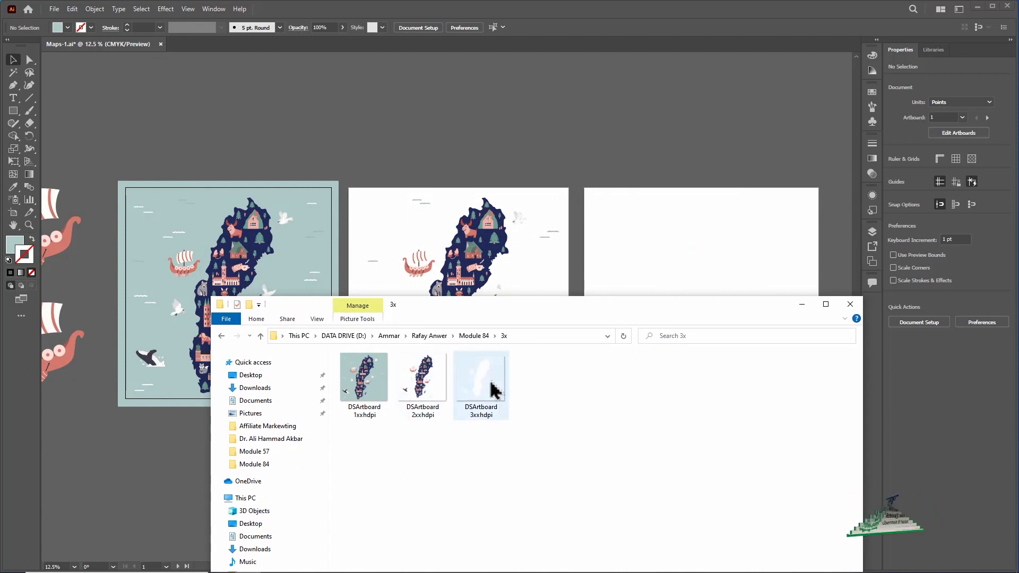
drag(493, 387, 506, 141)
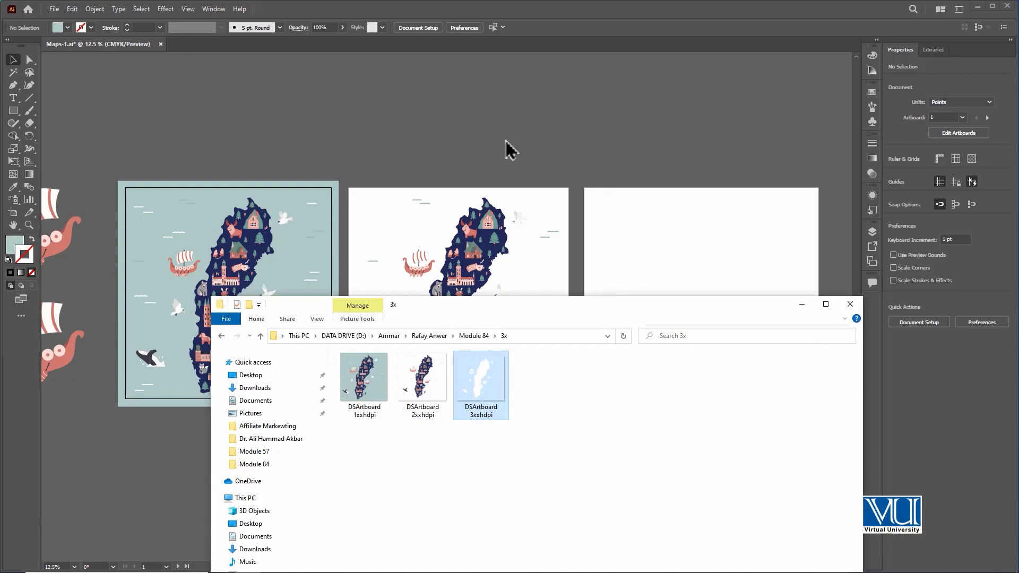
click(649, 135)
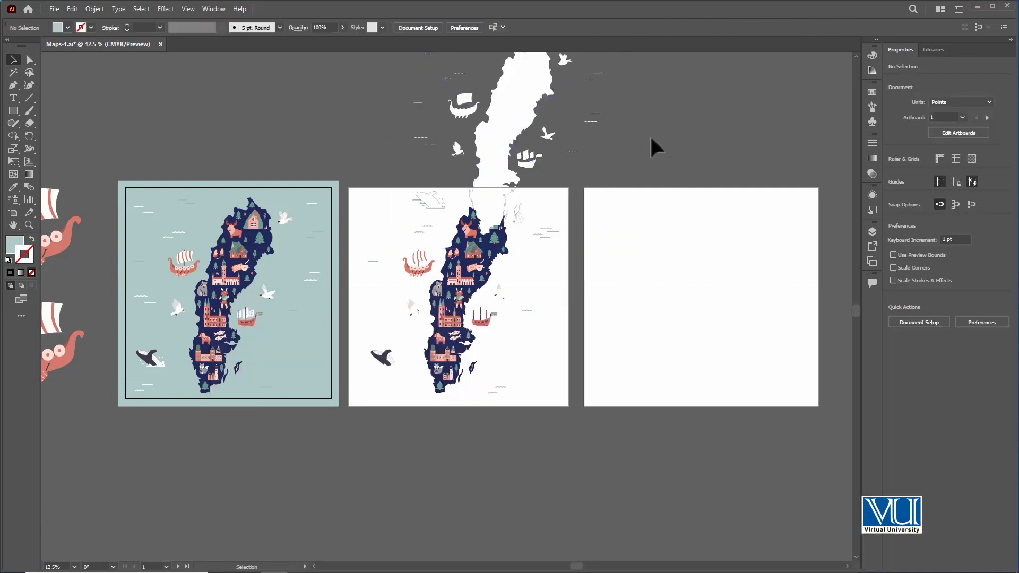
key(ctrl+minus)
drag(482, 183, 789, 306)
key(space)
drag(682, 181, 552, 153)
mouse_move(657, 276)
mouse_down()
mouse_move(657, 259)
mouse_move(660, 269)
mouse_up()
key(space)
drag(441, 159, 479, 156)
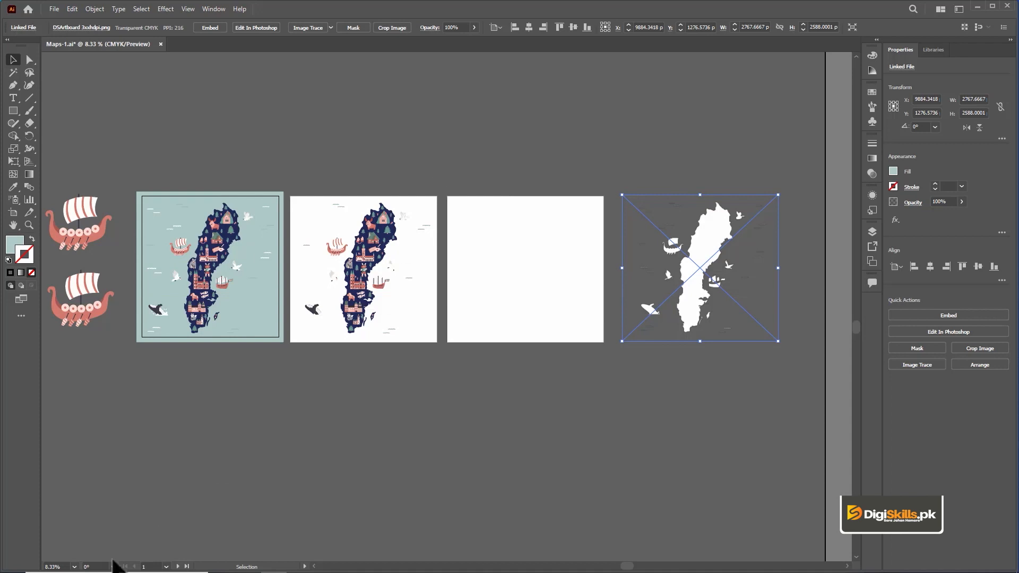
Step: View the exported DSArtboard 1xxhdpi and DSArtboard 2xxhdpi images from the 3x folder in Photos, closing each one
click(247, 563)
drag(447, 312, 449, 264)
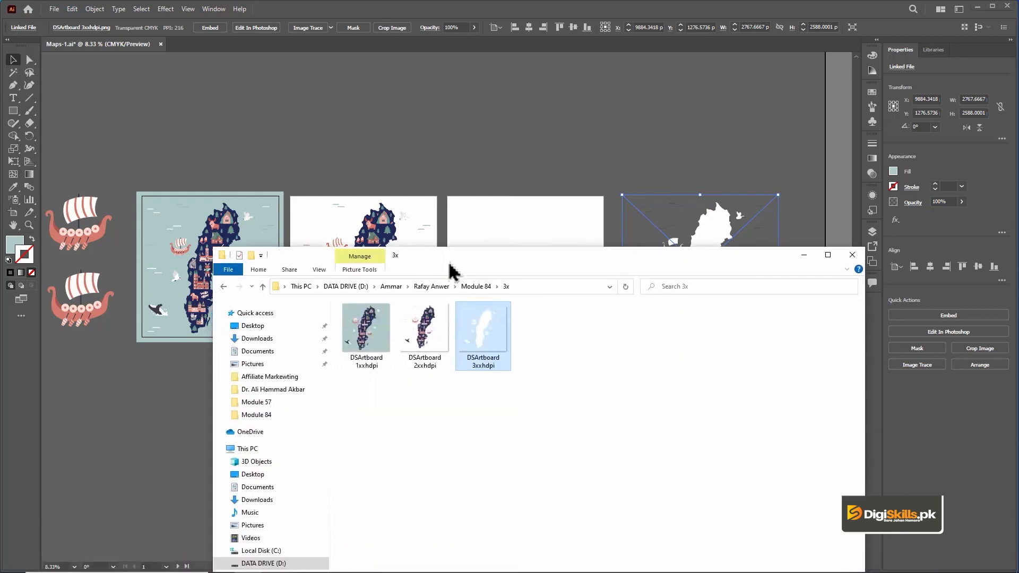
double_click(374, 339)
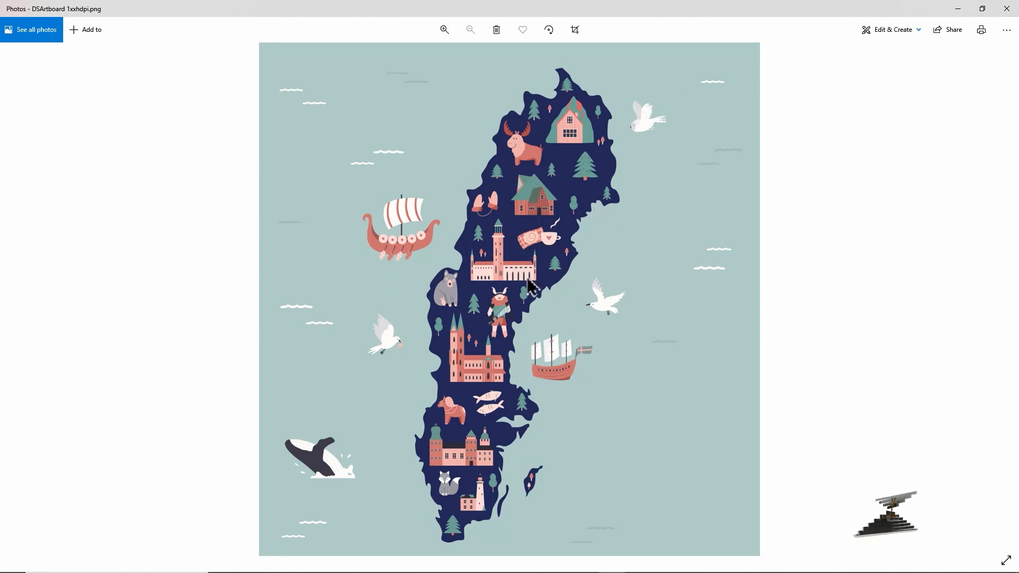
click(1006, 9)
click(425, 334)
key(Return)
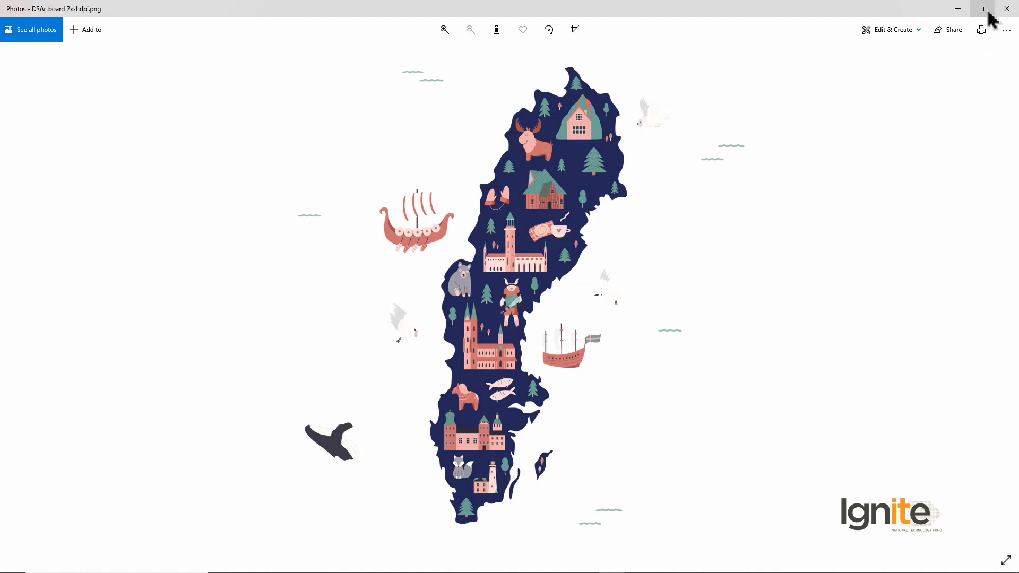
click(1010, 8)
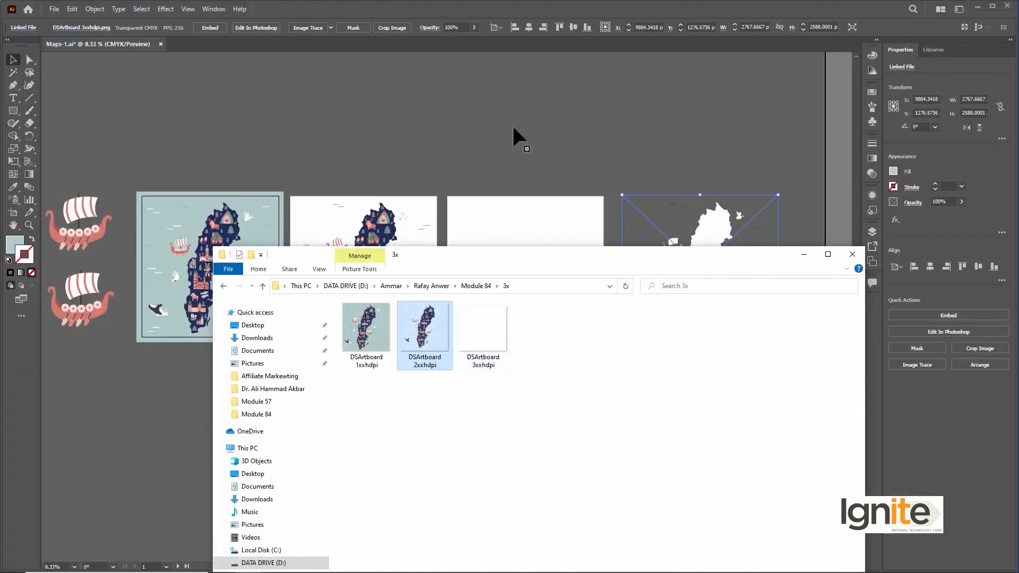
Step: Place the exported DSArtboard 2xxhdpi image into the Illustrator document and position it directly above the white map image
click(545, 118)
drag(463, 125, 735, 101)
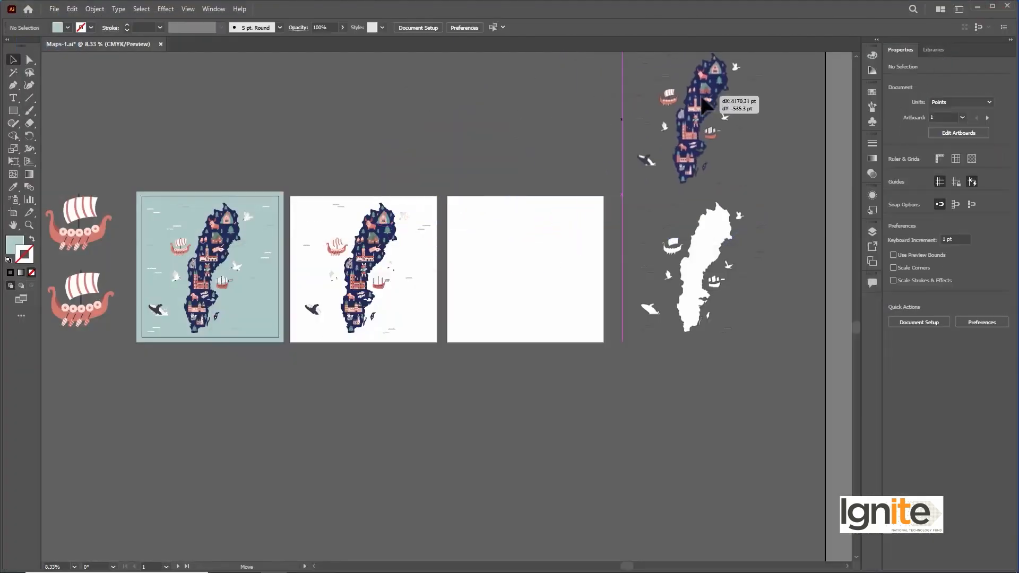
click(430, 265)
drag(712, 132, 708, 150)
key(space)
drag(287, 145, 370, 179)
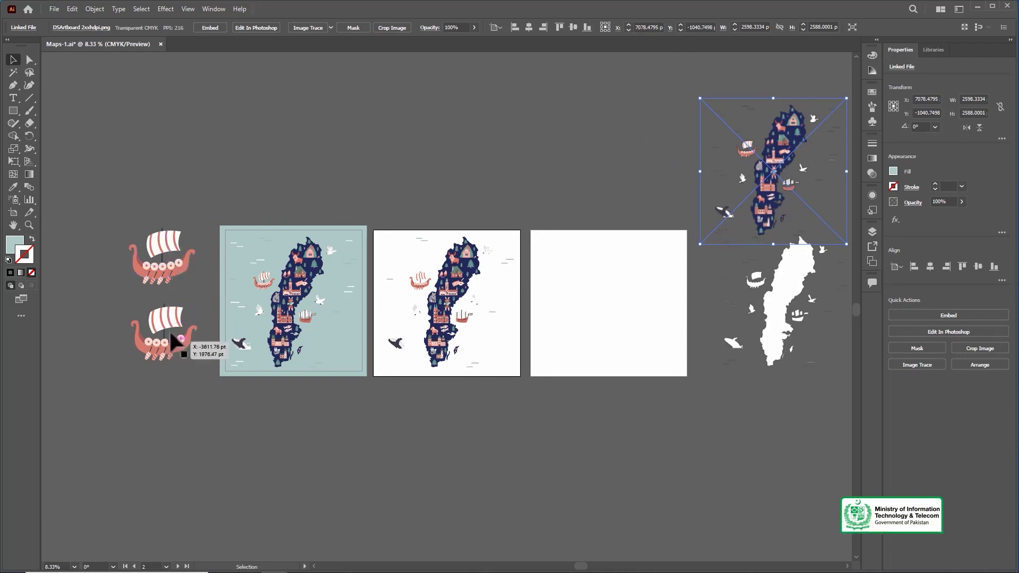
Step: Deselect the placed image, then start an Export As in JPEG format with the file name Maps-3
key(space)
drag(473, 157, 427, 149)
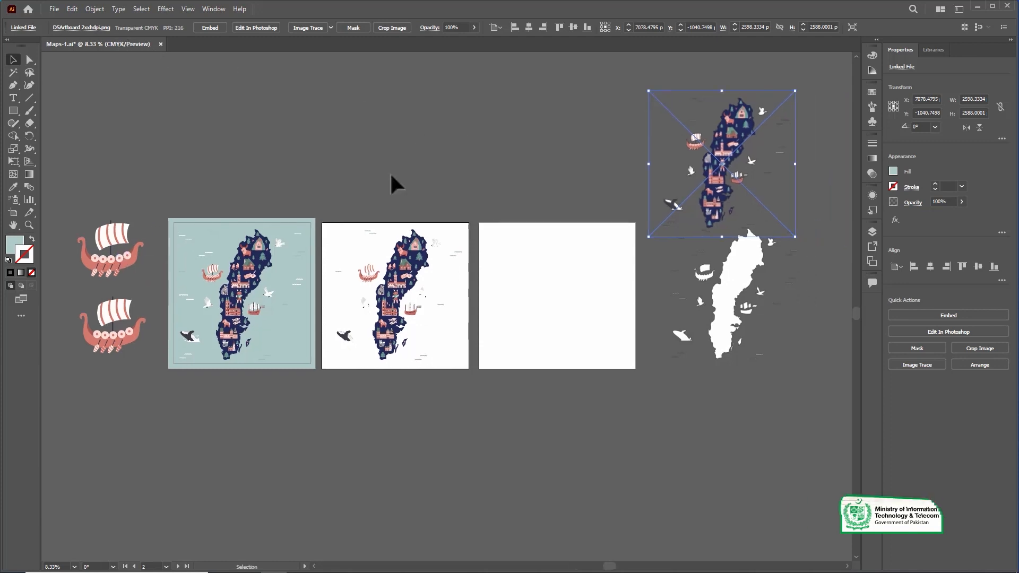
key(ctrl+alt+0)
click(113, 85)
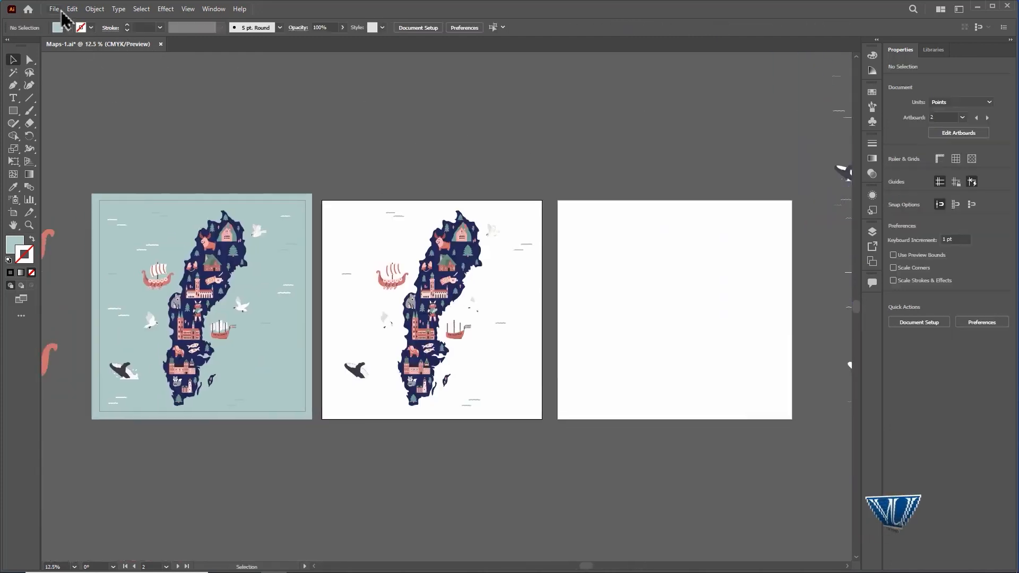
click(55, 9)
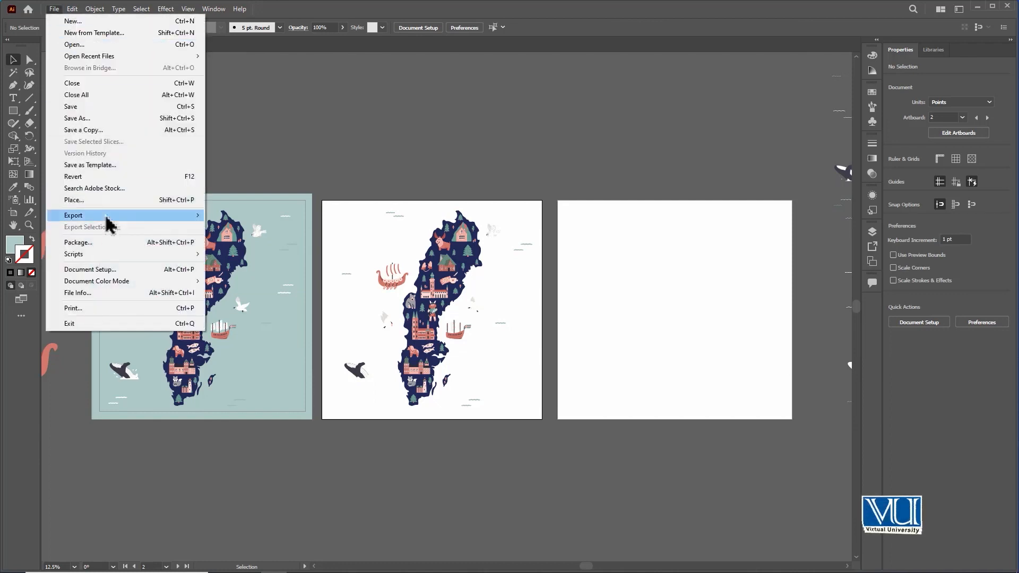
mouse_move(106, 215)
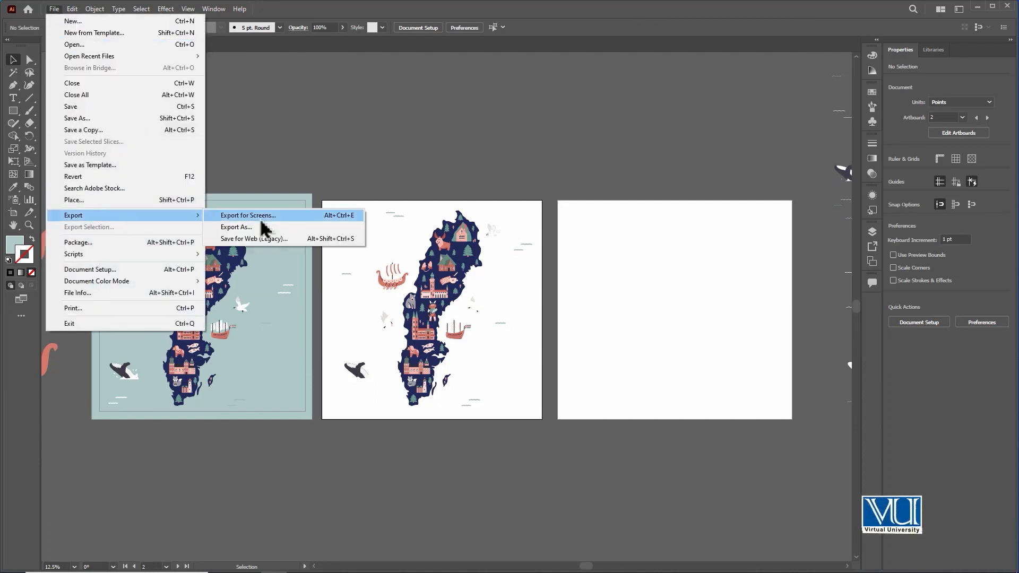
click(297, 228)
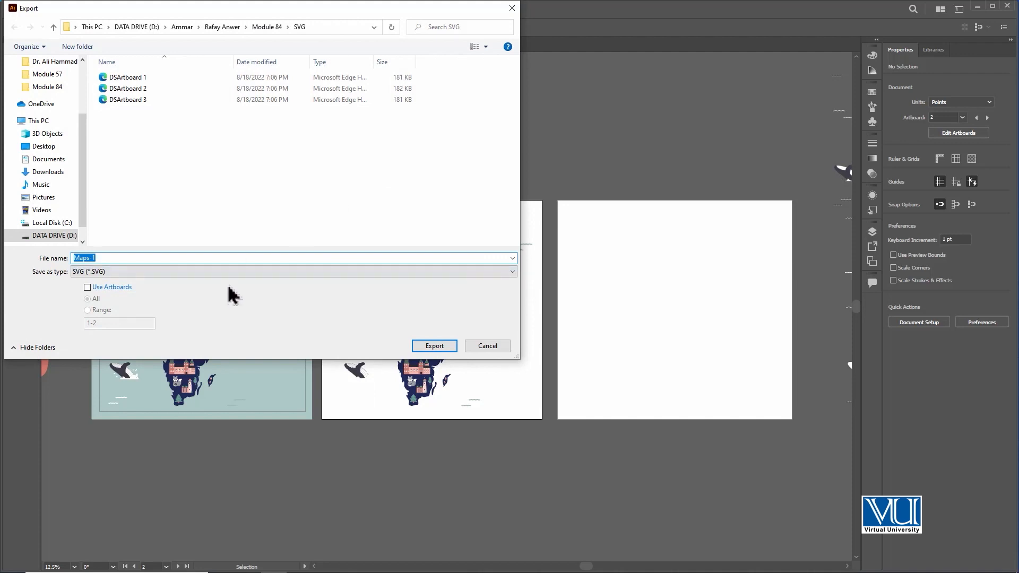
click(239, 272)
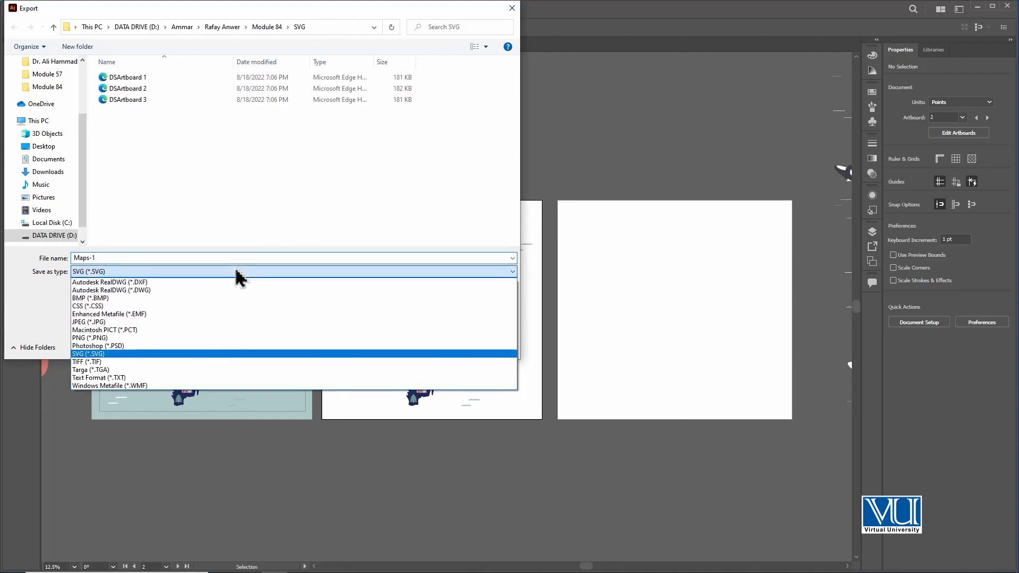
click(197, 322)
double_click(101, 258)
click(101, 259)
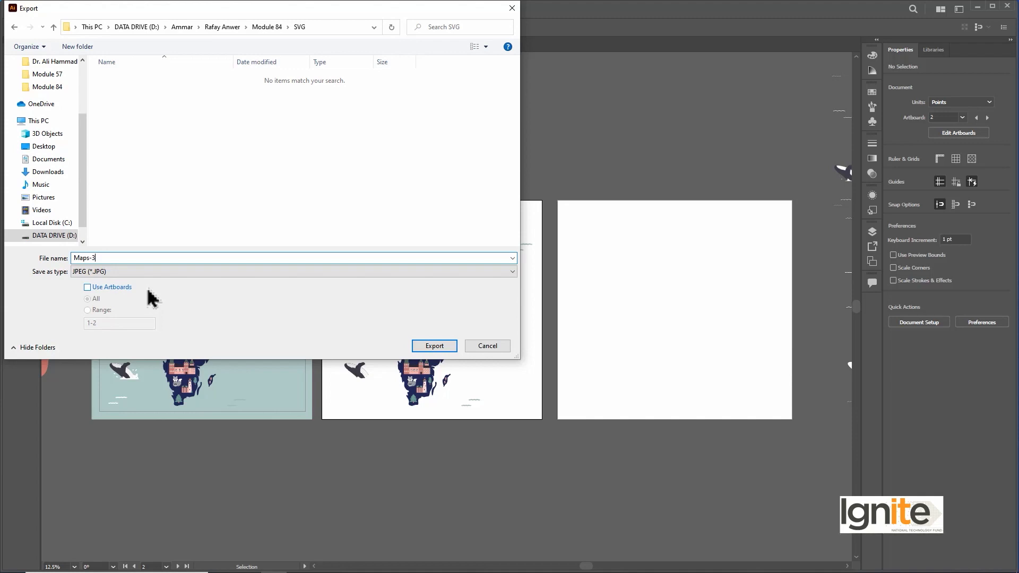
Step: Limit the JPEG export to artboard range 1, choose the Module 84 folder as destination and proceed to the JPEG options
click(87, 288)
click(106, 312)
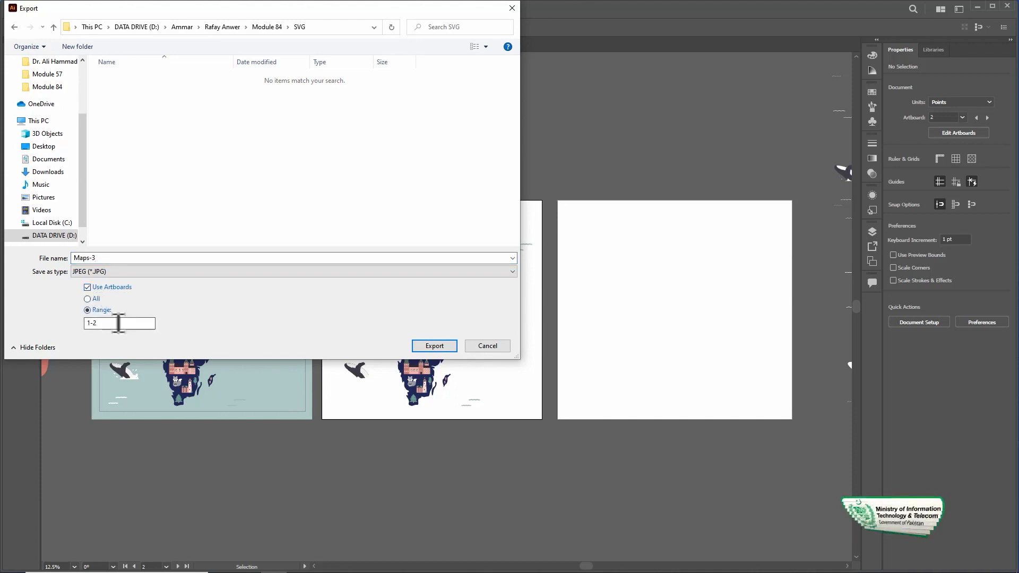
drag(101, 324, 42, 321)
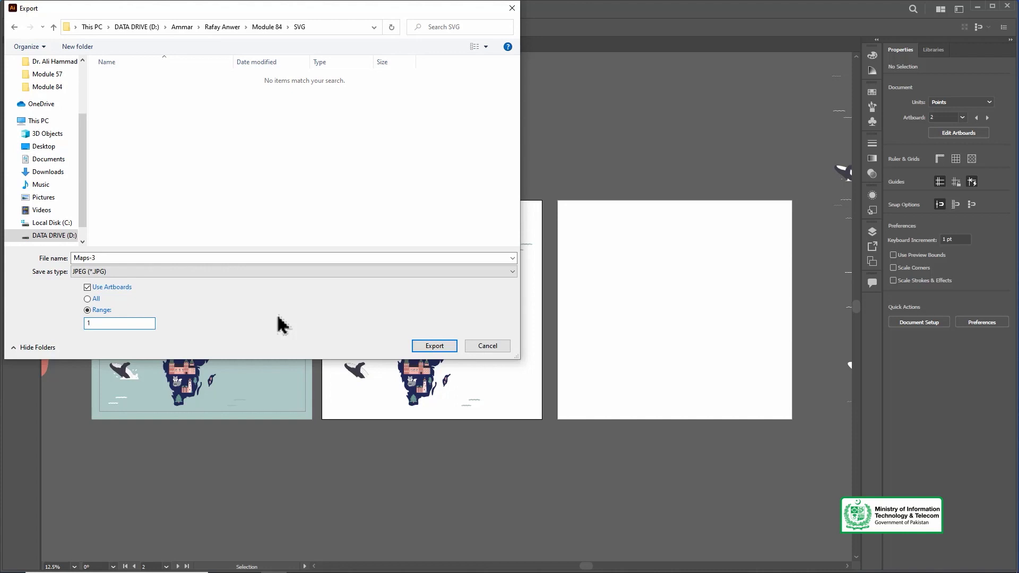
click(266, 27)
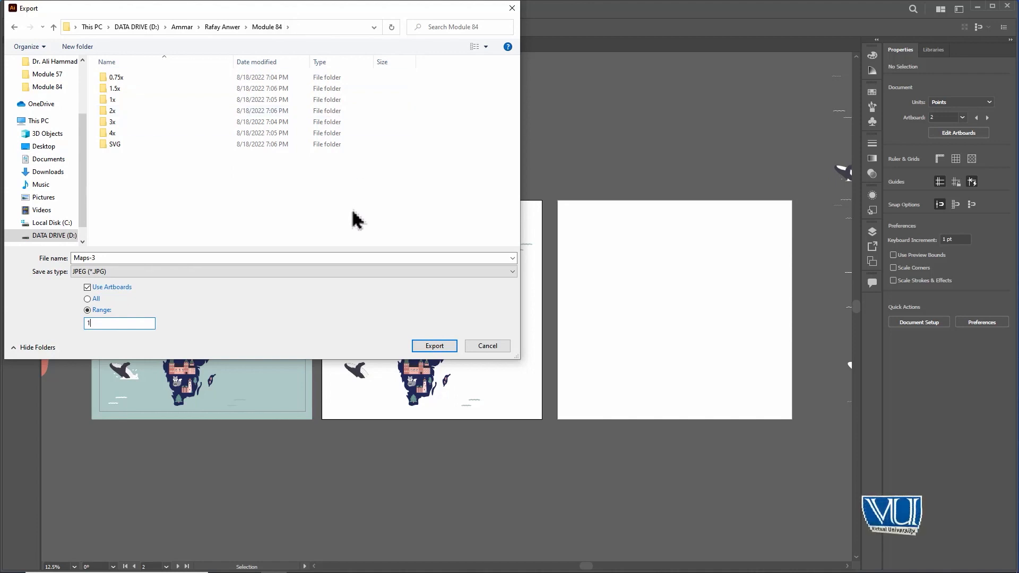
key(Return)
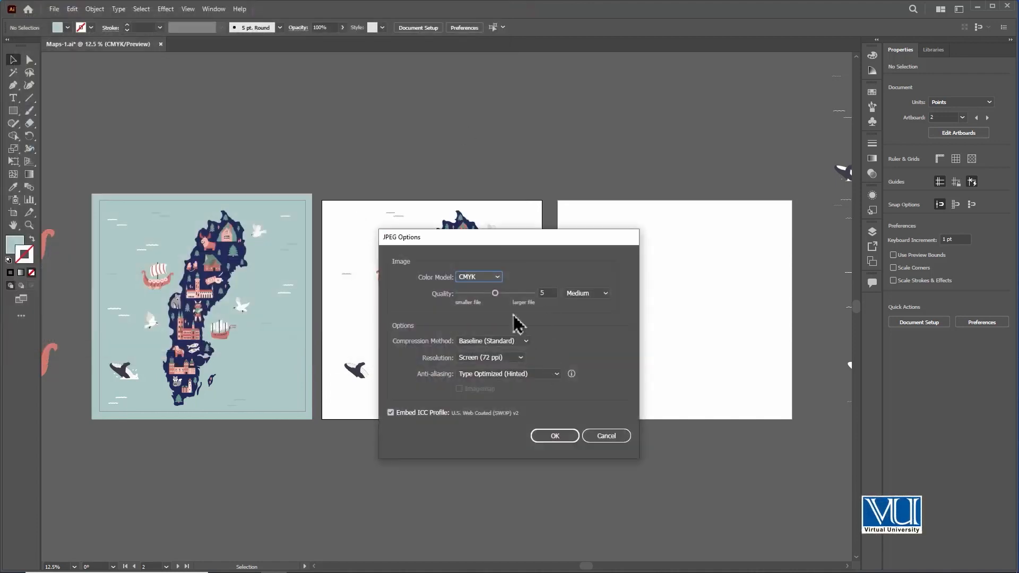
Step: Set the JPEG quality to 10 (Maximum) and the resolution to High (300 ppi), and run the export
click(497, 277)
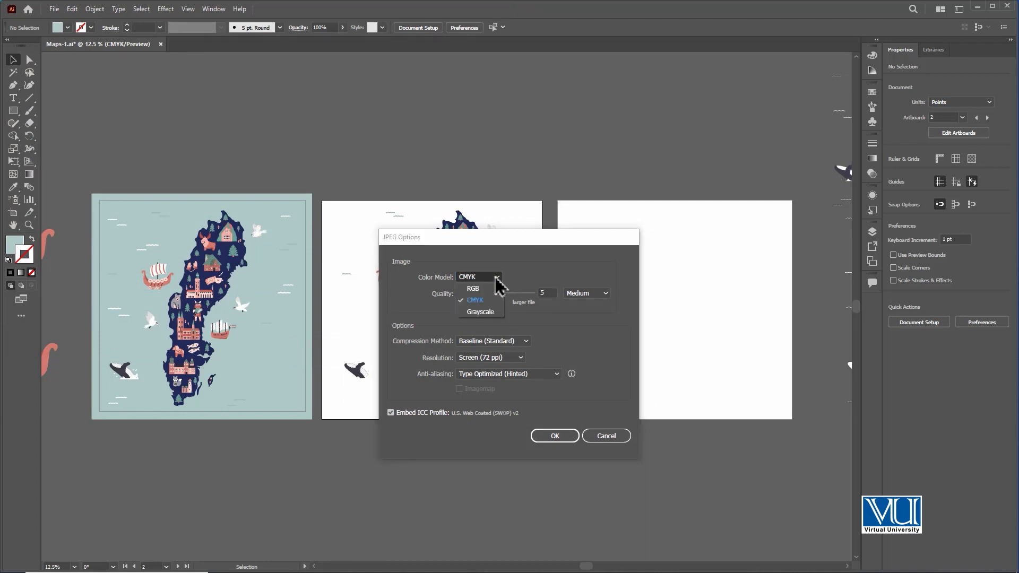
click(496, 277)
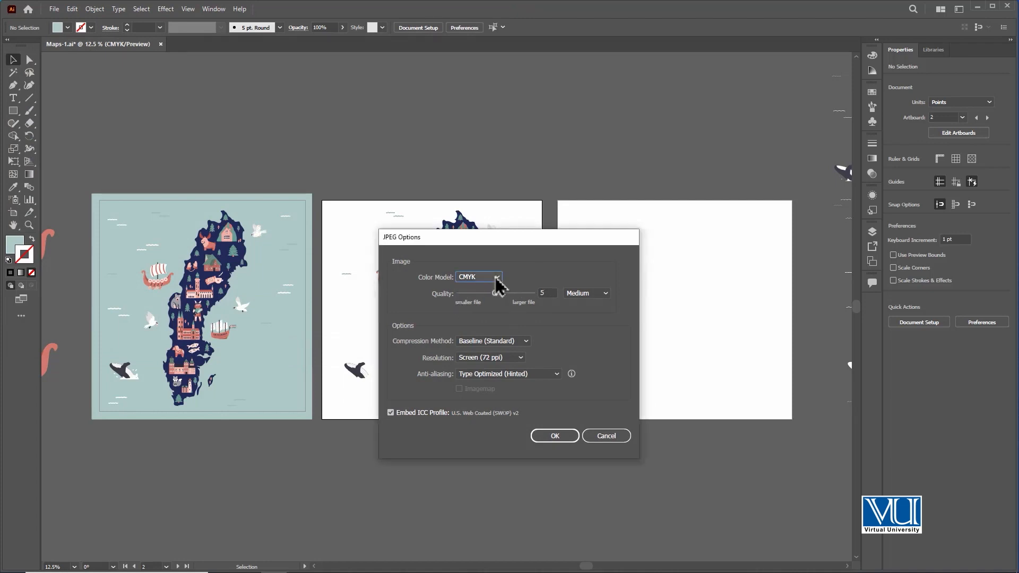
drag(495, 293, 533, 295)
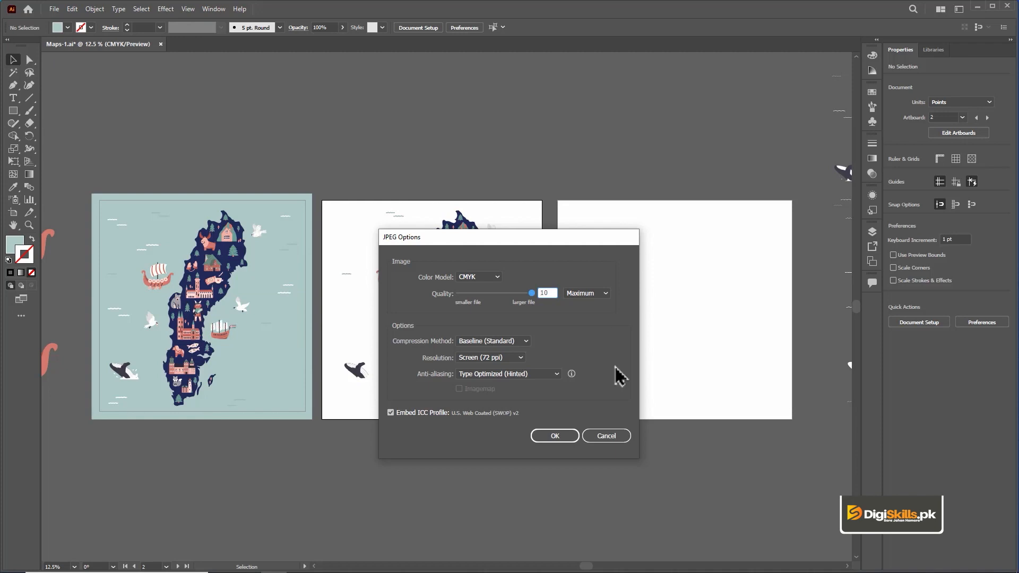
click(514, 360)
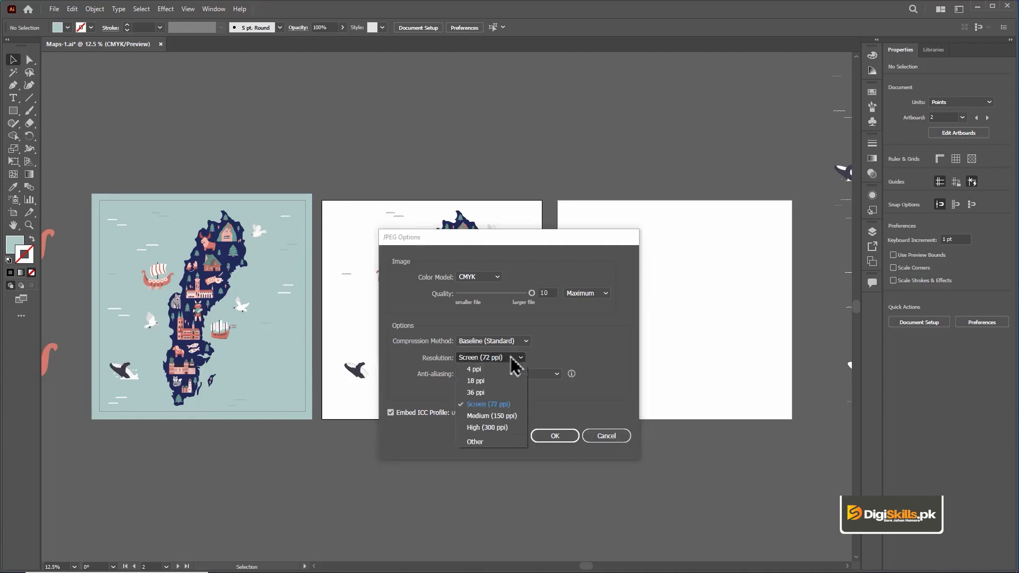
click(510, 416)
click(514, 359)
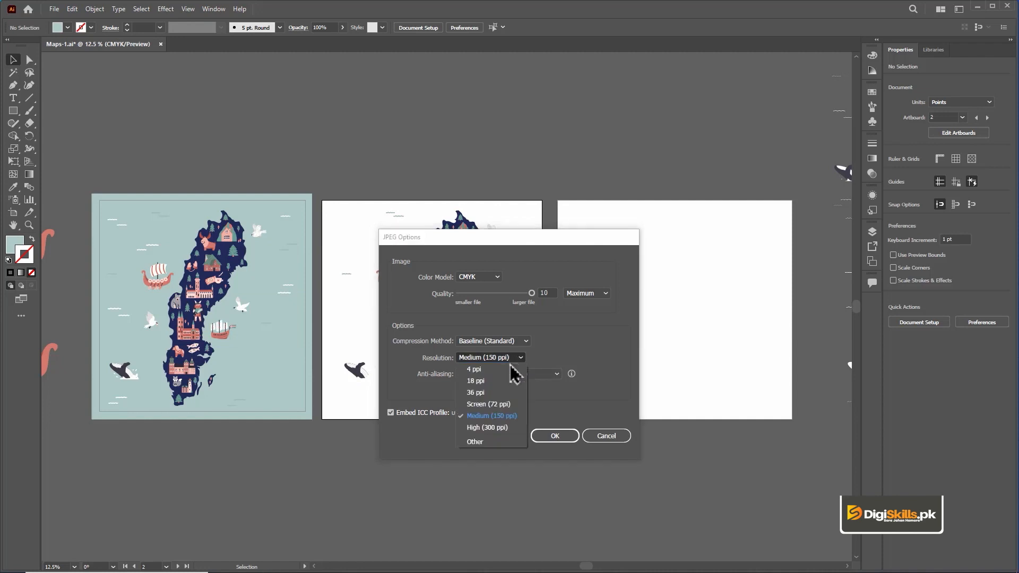
click(509, 427)
click(555, 436)
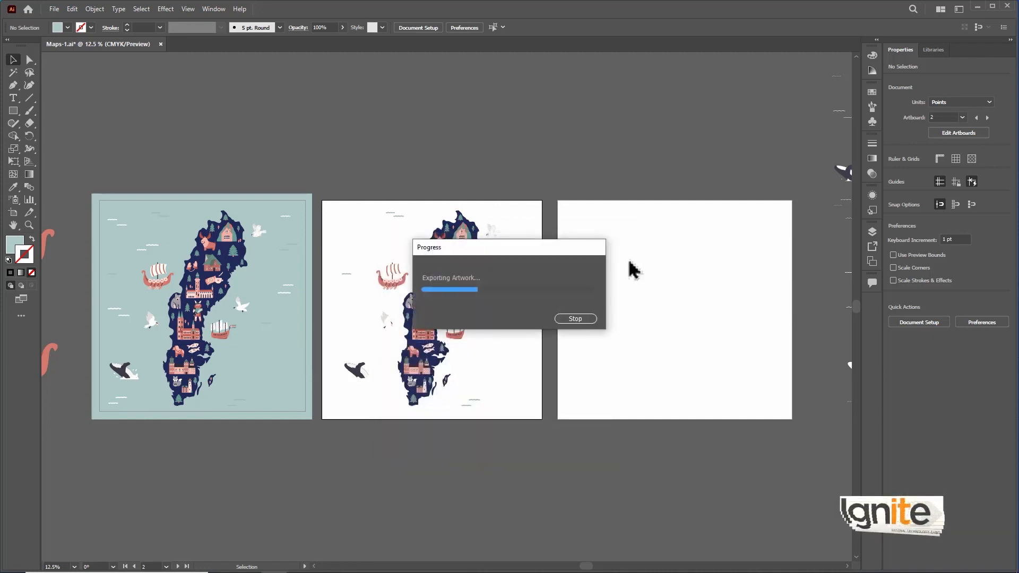
Step: Switch to File Explorer, view the exported Maps-3_Artboard 1 image in Photos, and close it
key(alt+Tab)
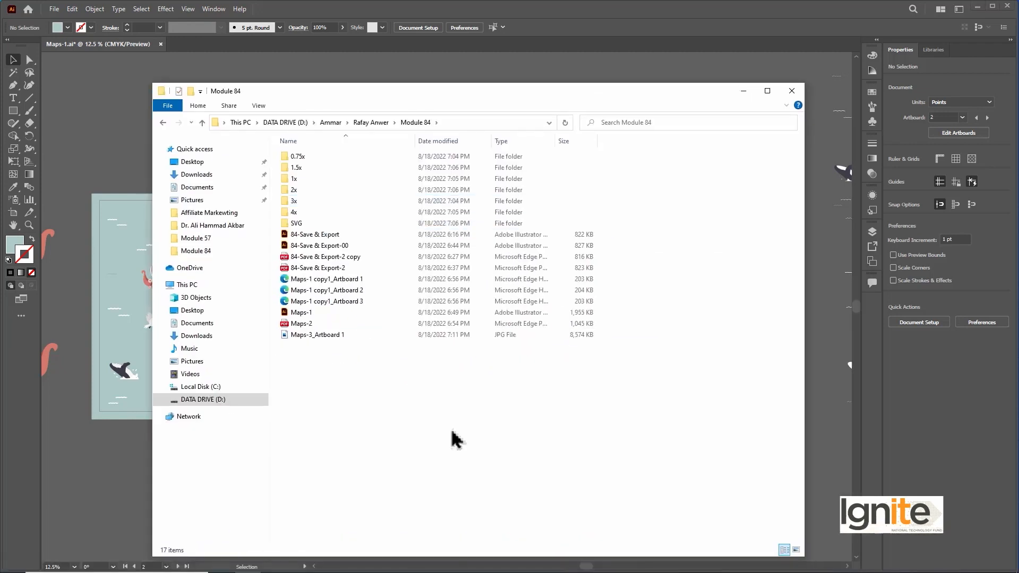
double_click(331, 336)
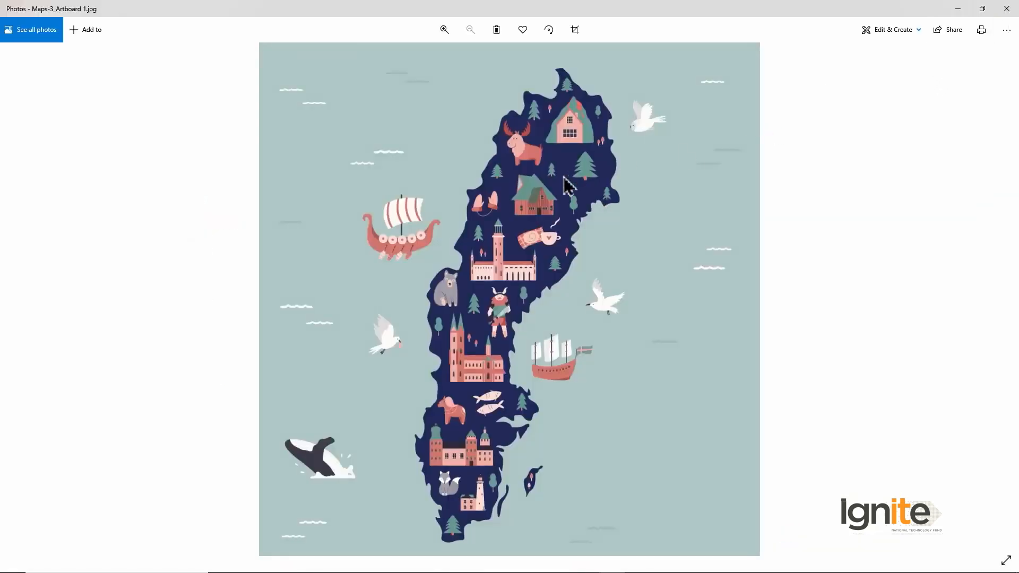
click(1006, 10)
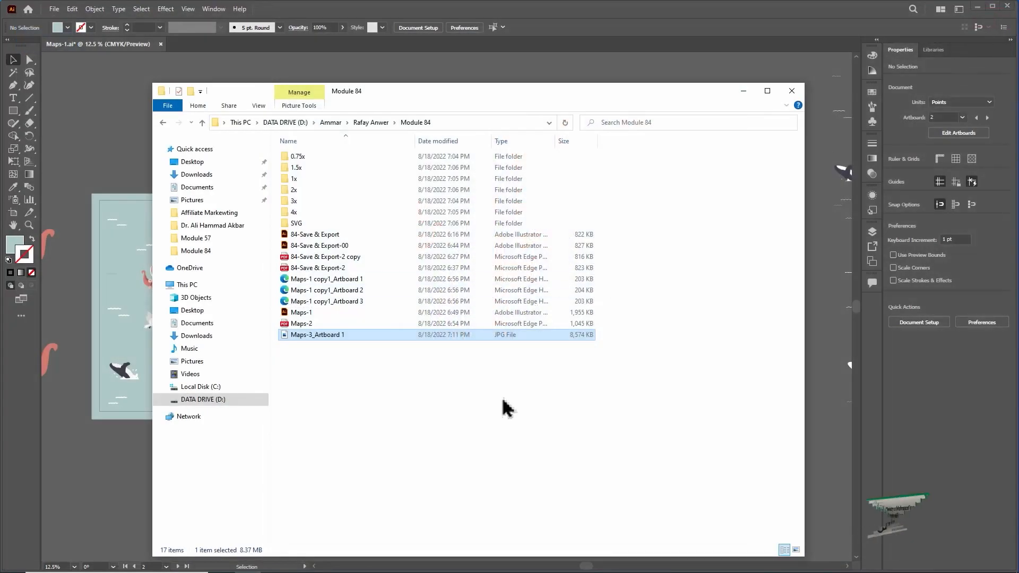
Step: Return to Illustrator and start a JPEG Export As named Maps-4 in the Module 84 folder, without using artboards
click(101, 123)
click(55, 9)
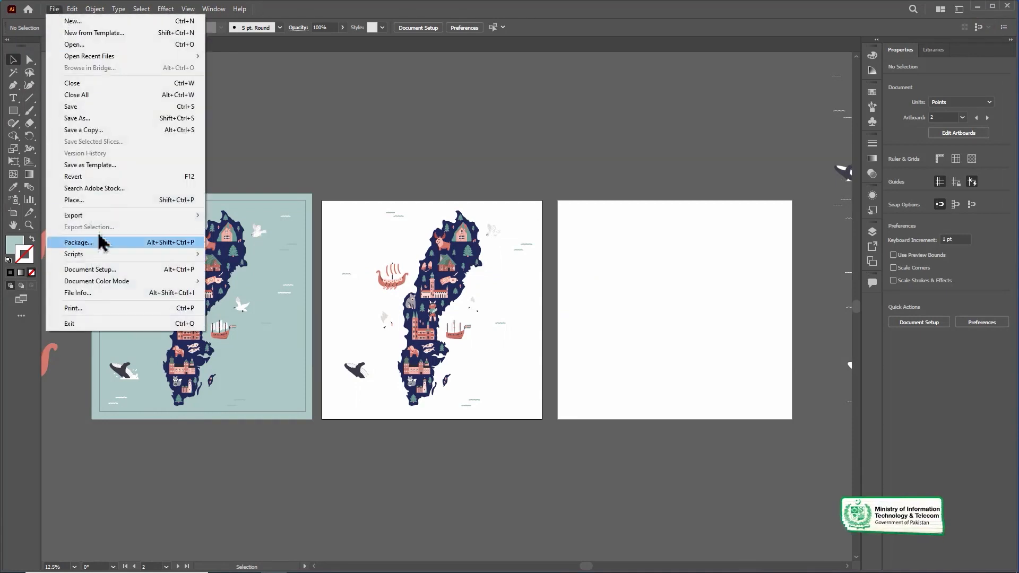
mouse_move(106, 216)
click(230, 227)
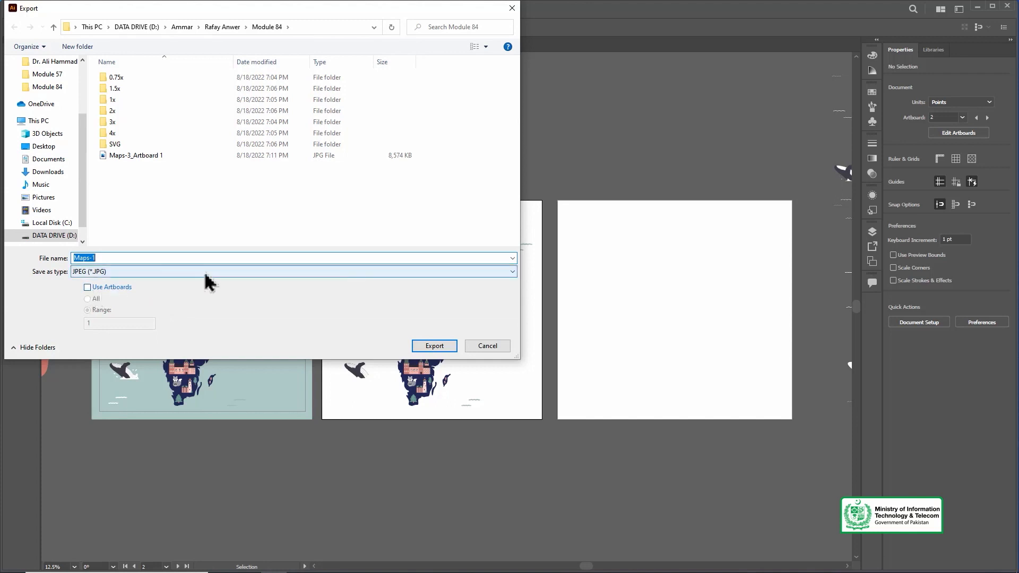
click(130, 257)
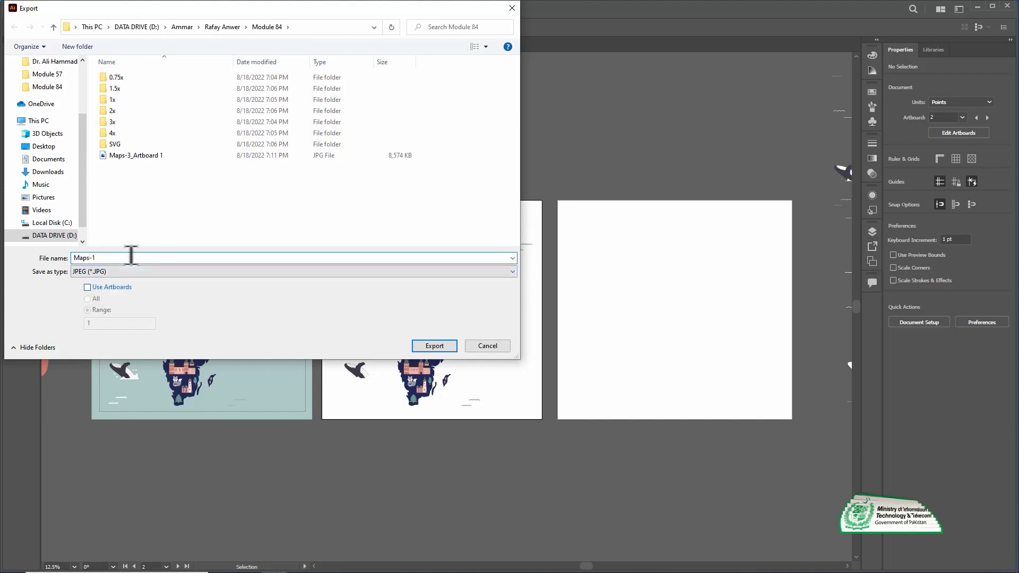
key(BackSpace)
text(4)
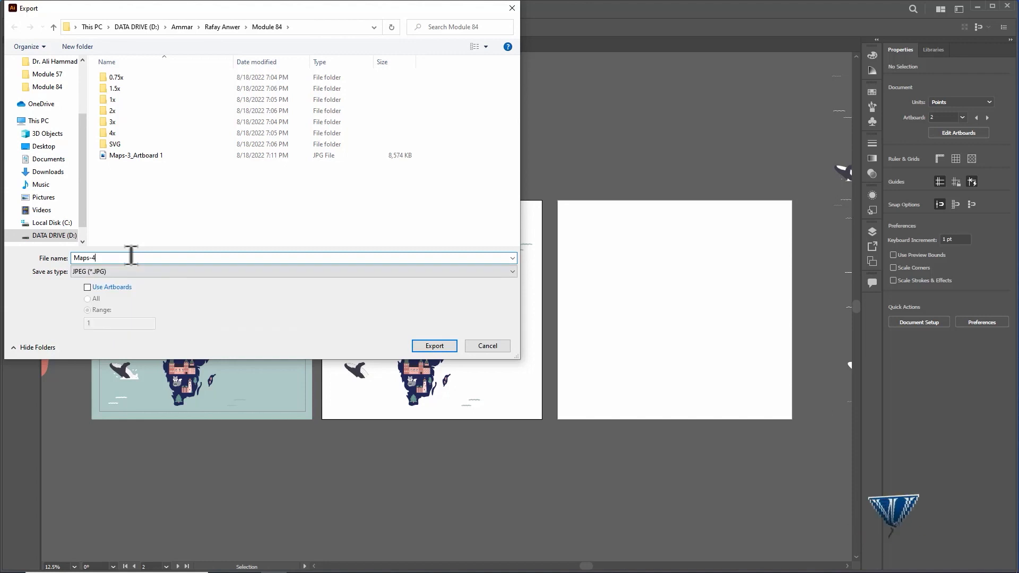
click(427, 347)
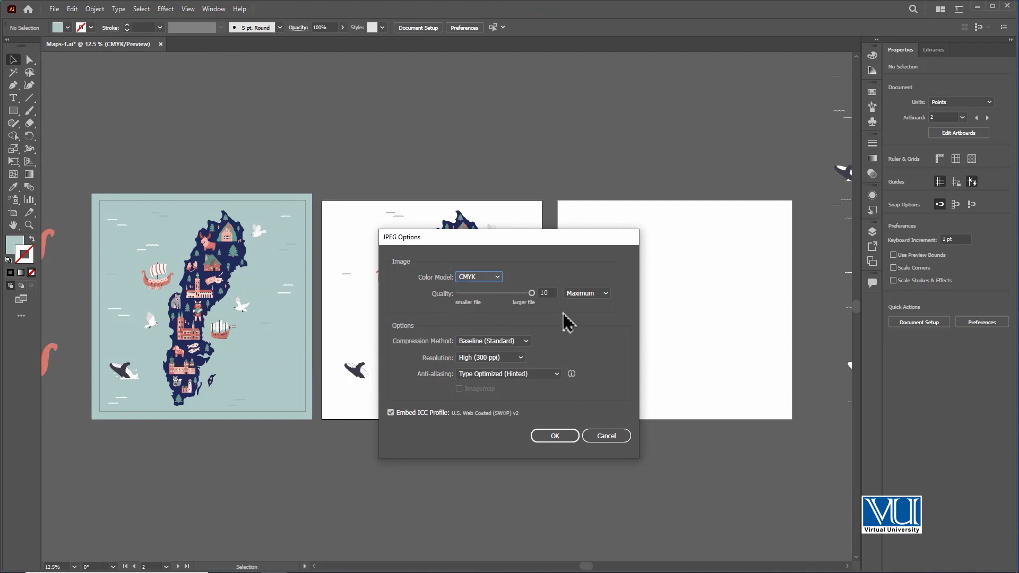
Step: Set the JPEG quality to 5 (Medium) and the resolution to Screen (72 ppi), and run the export
drag(524, 293, 503, 294)
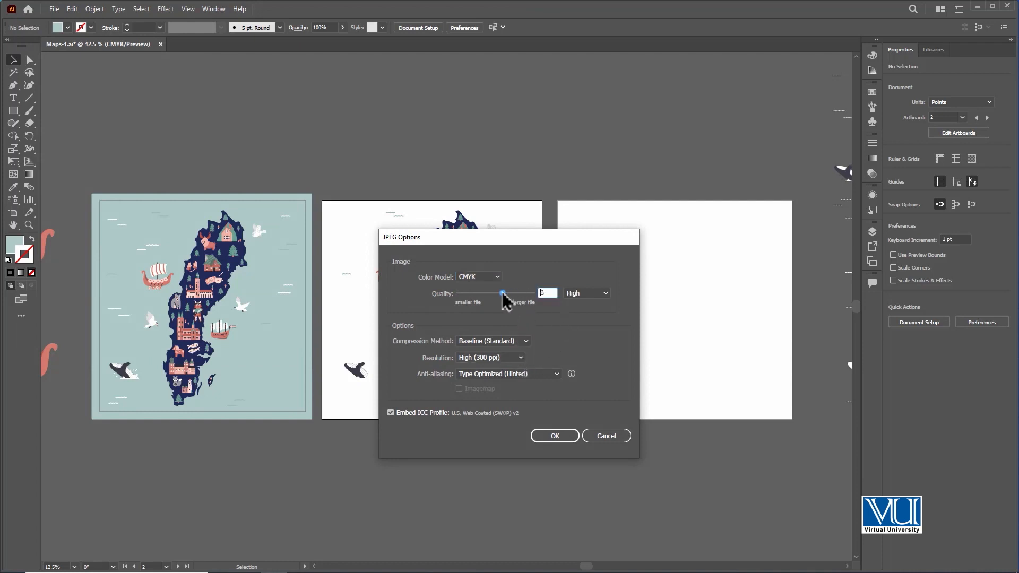
click(511, 359)
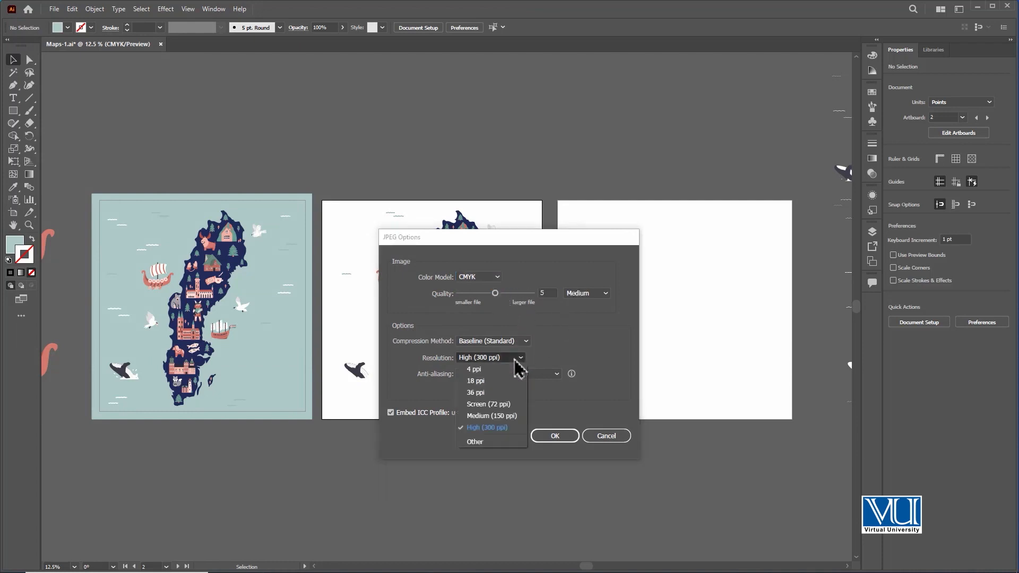
click(507, 400)
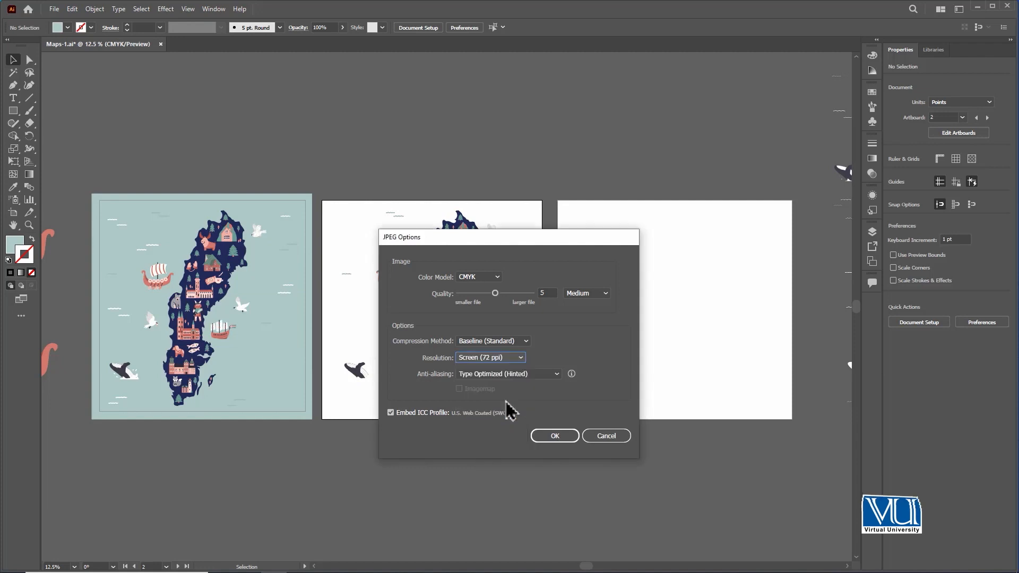
click(553, 436)
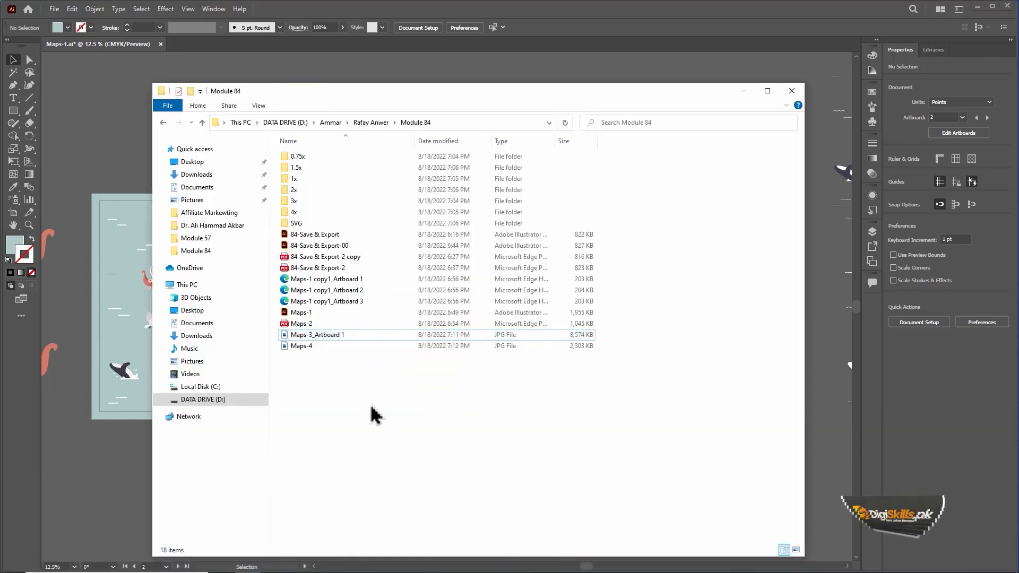
Step: View the exported Maps-4 image from the Module 84 folder in Photos, then close it and the File Explorer window
drag(393, 91, 392, 74)
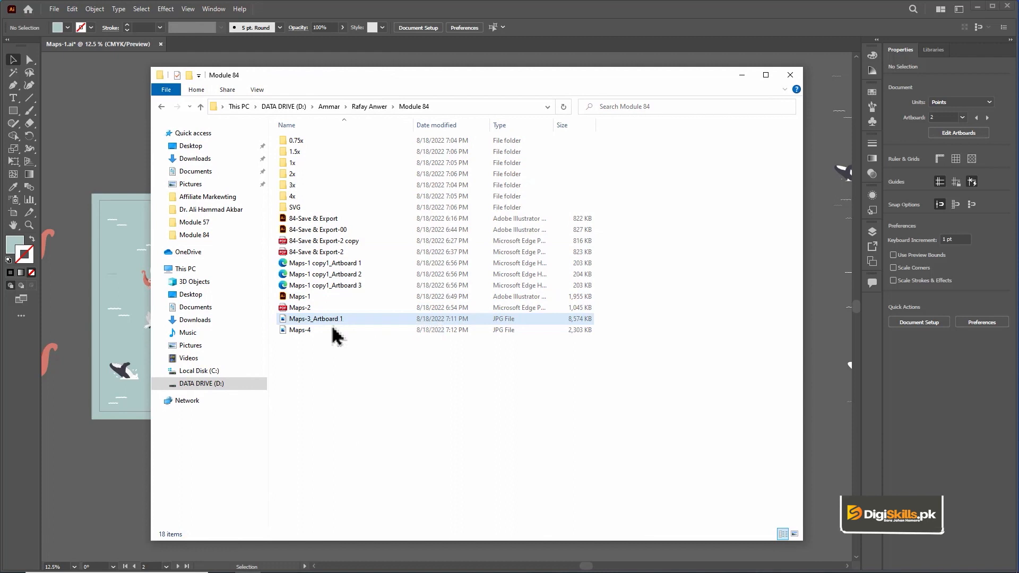
click(329, 331)
double_click(330, 331)
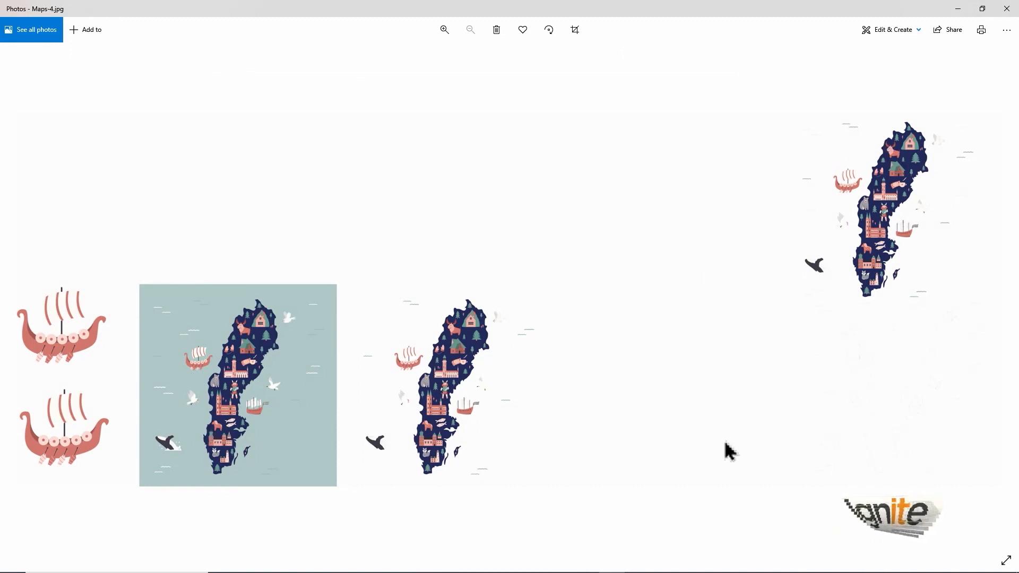
click(1011, 9)
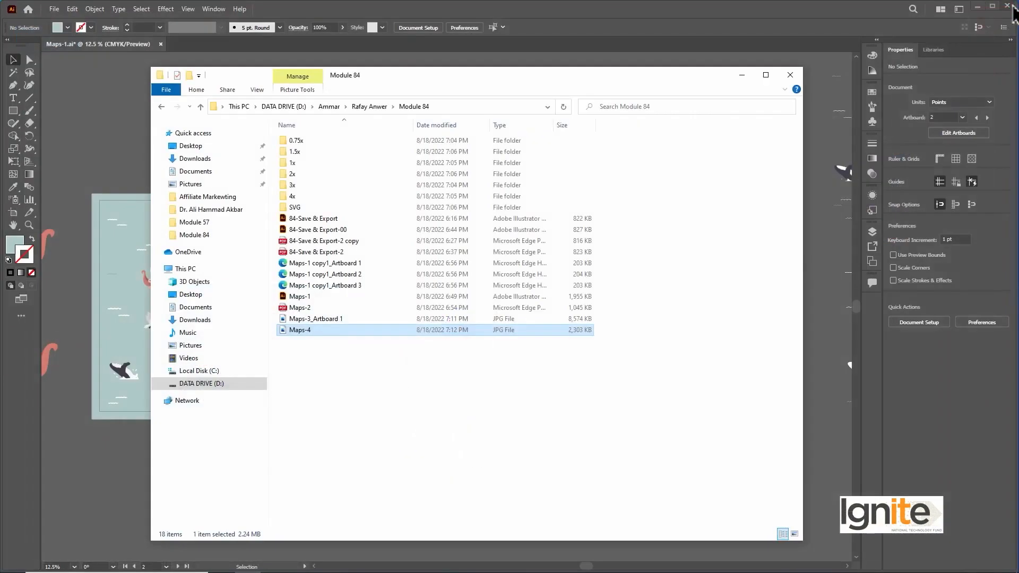
click(791, 75)
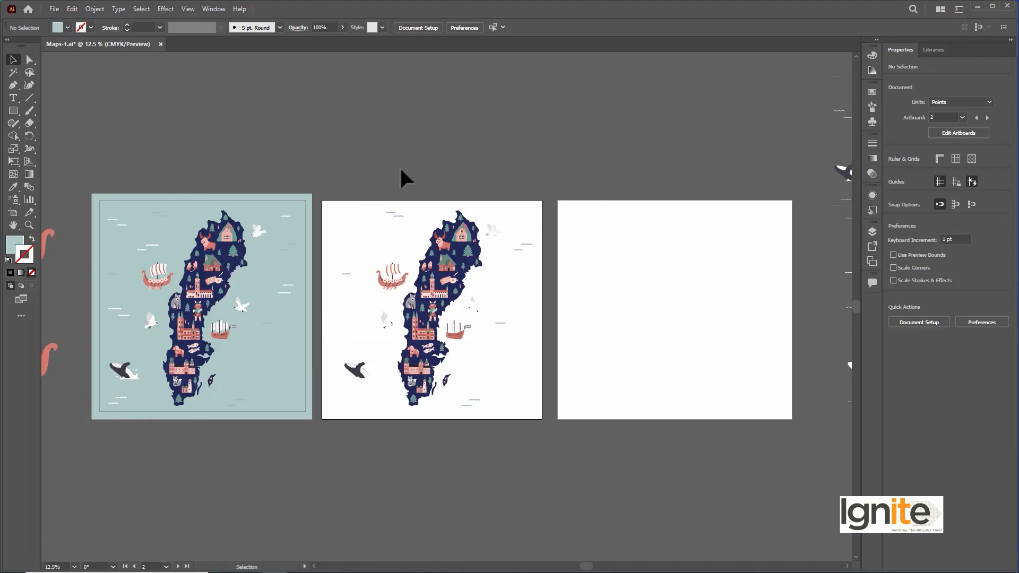
Step: Start a Save for Web export, show the original view, and choose the PNG-24 preset with transparency turned off
click(55, 9)
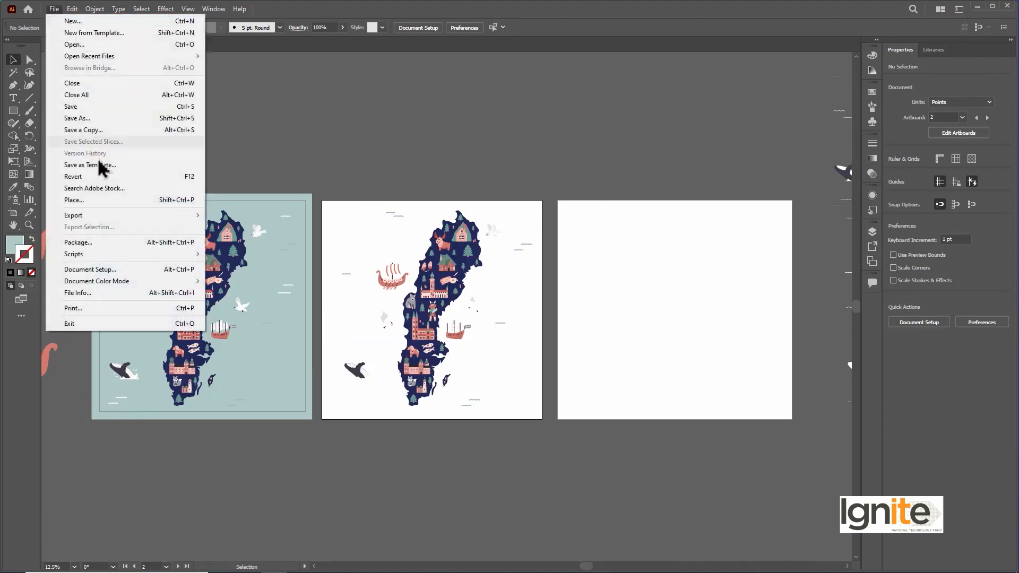
mouse_move(109, 220)
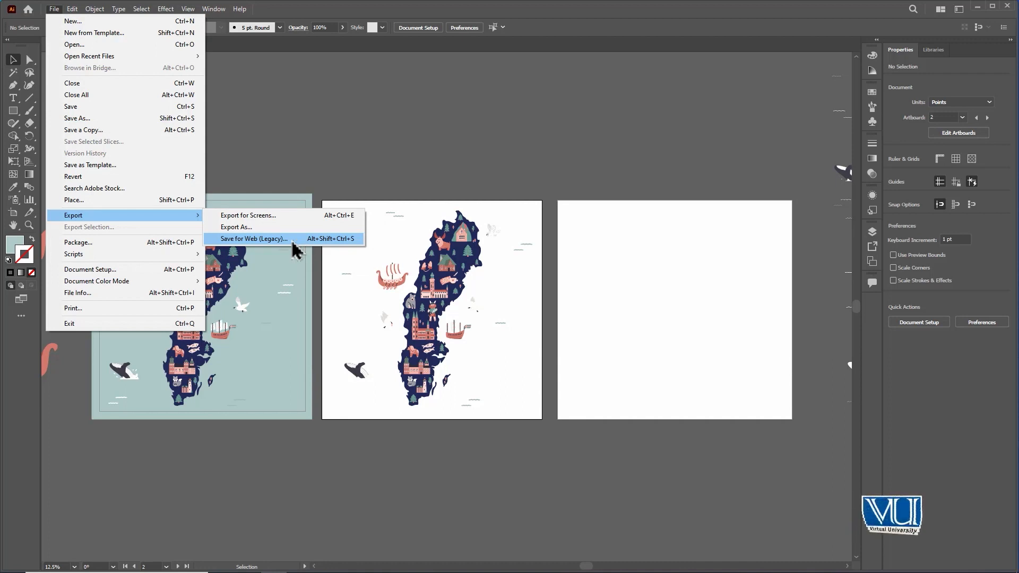
click(292, 242)
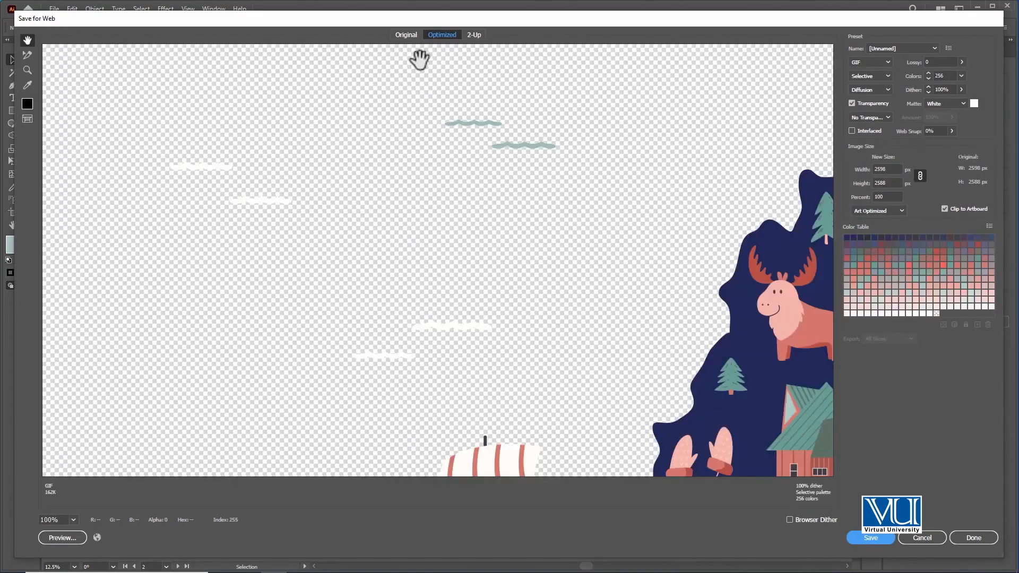
click(406, 35)
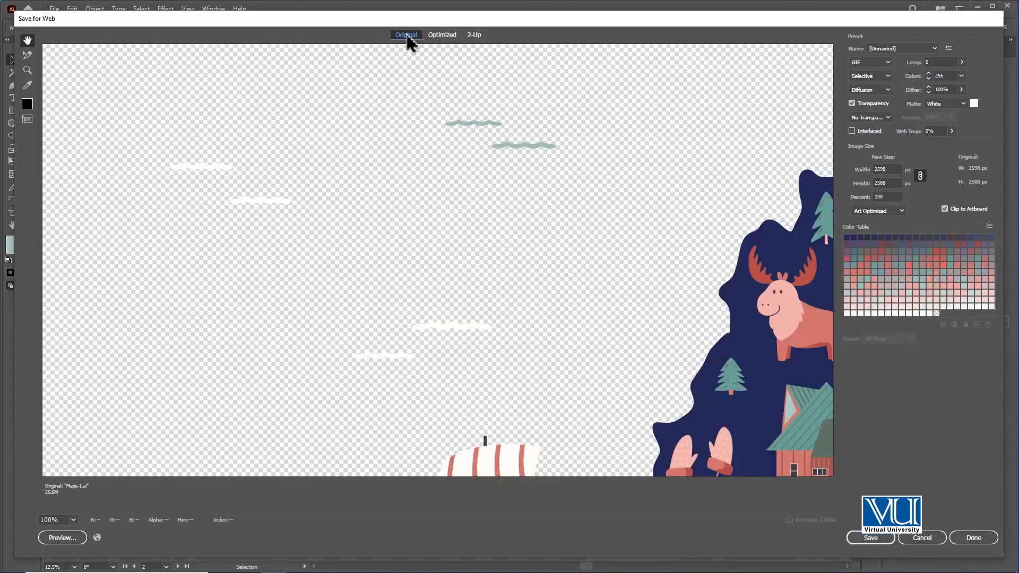
click(936, 49)
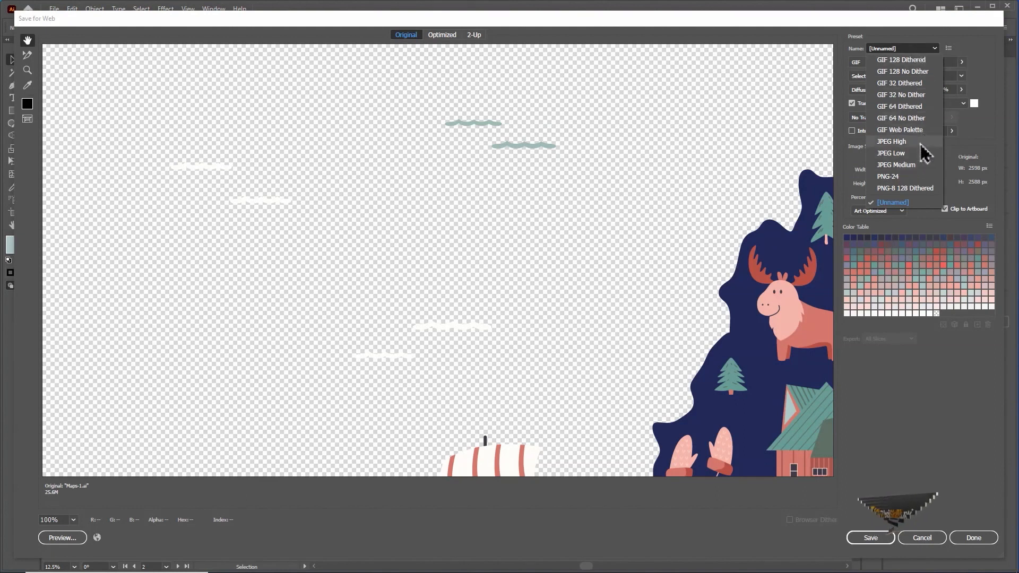
click(921, 176)
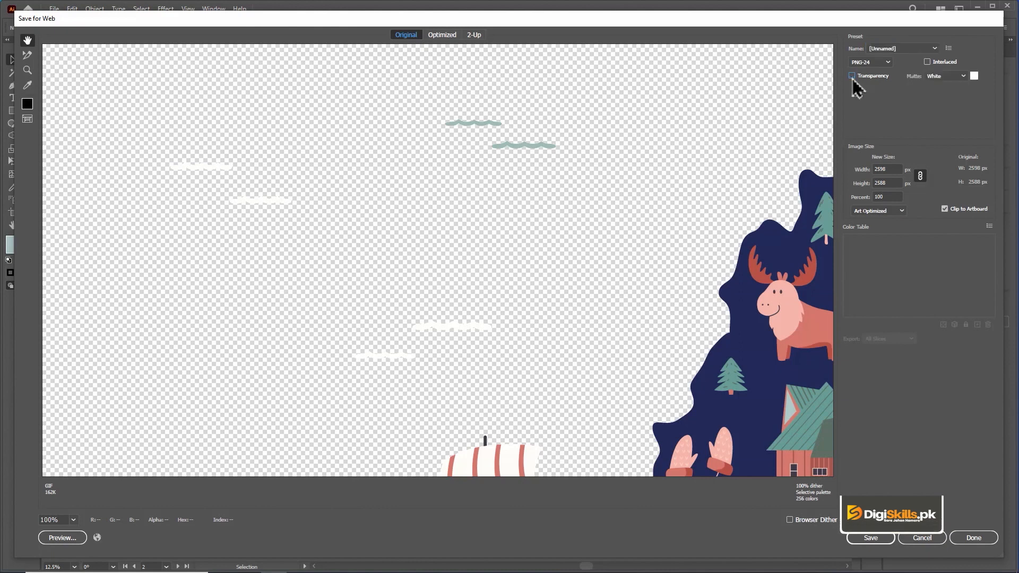
Step: Set the PNG matte colour to a custom dark green
click(974, 76)
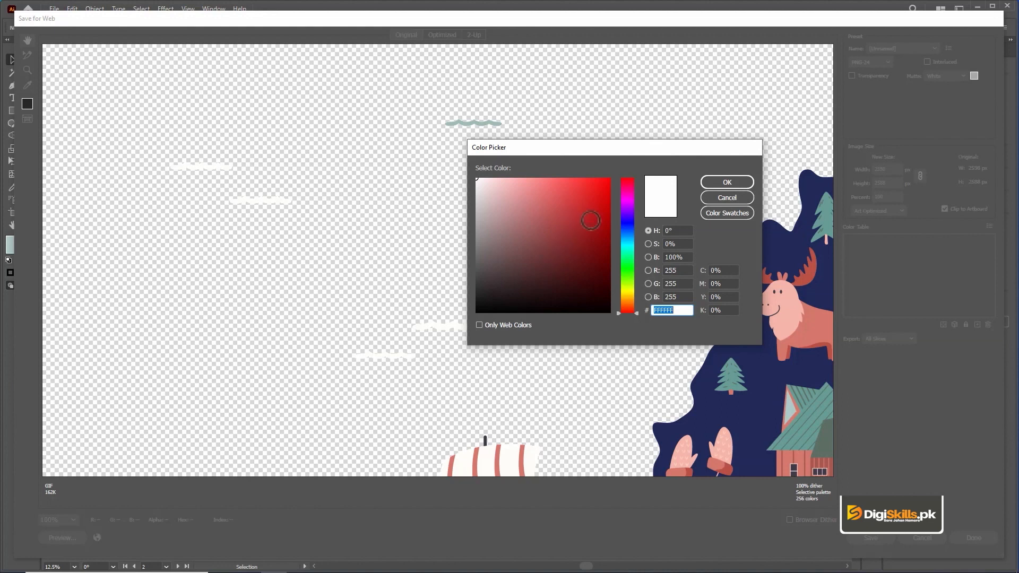
drag(628, 237, 628, 264)
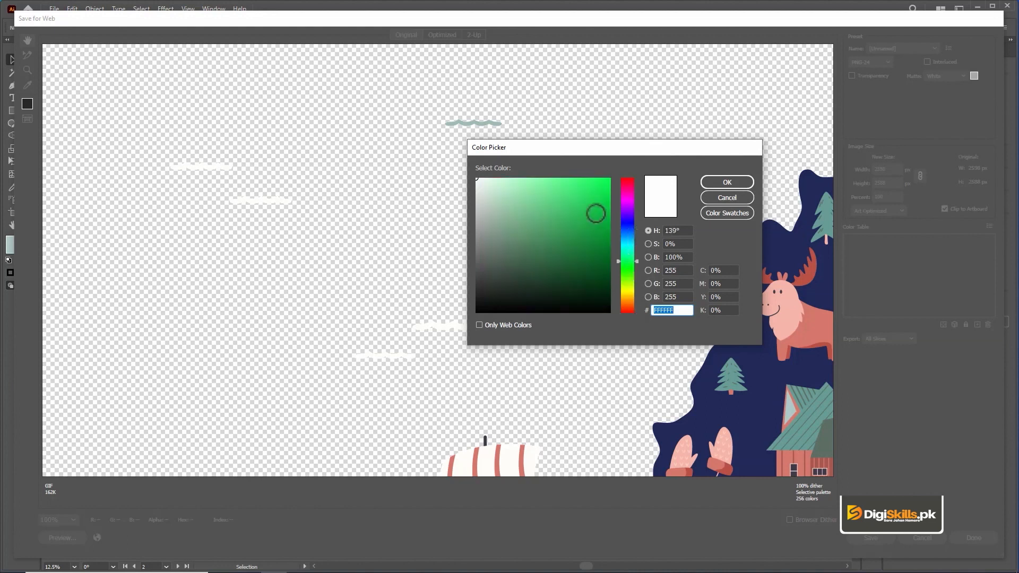
click(528, 266)
click(749, 185)
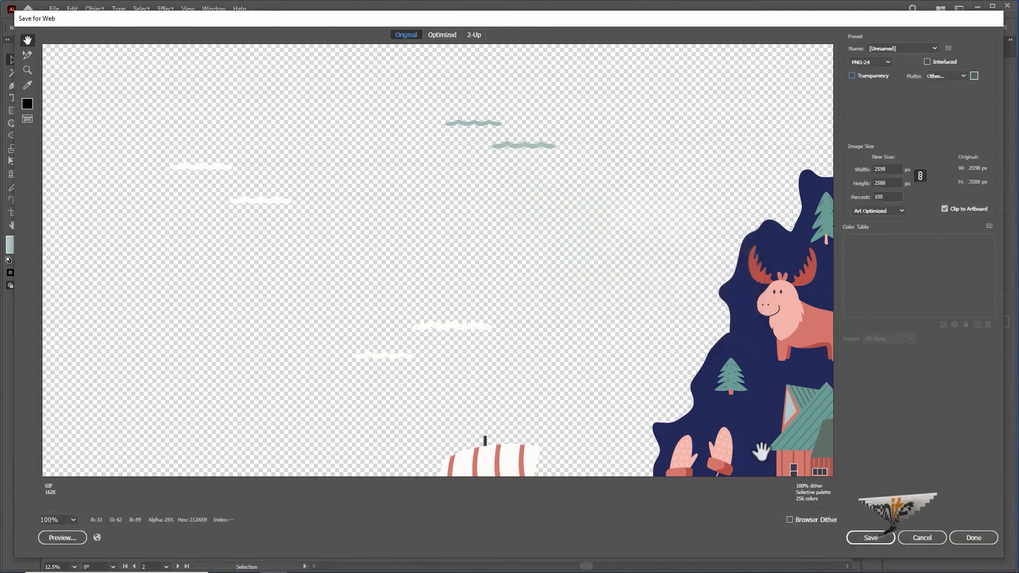
Step: Preview the whole map at 25% and save the optimized PNG as Maps-5 in the Module 84 folder
key(ctrl+minus)
key(ctrl+minus)
key(ctrl+minus)
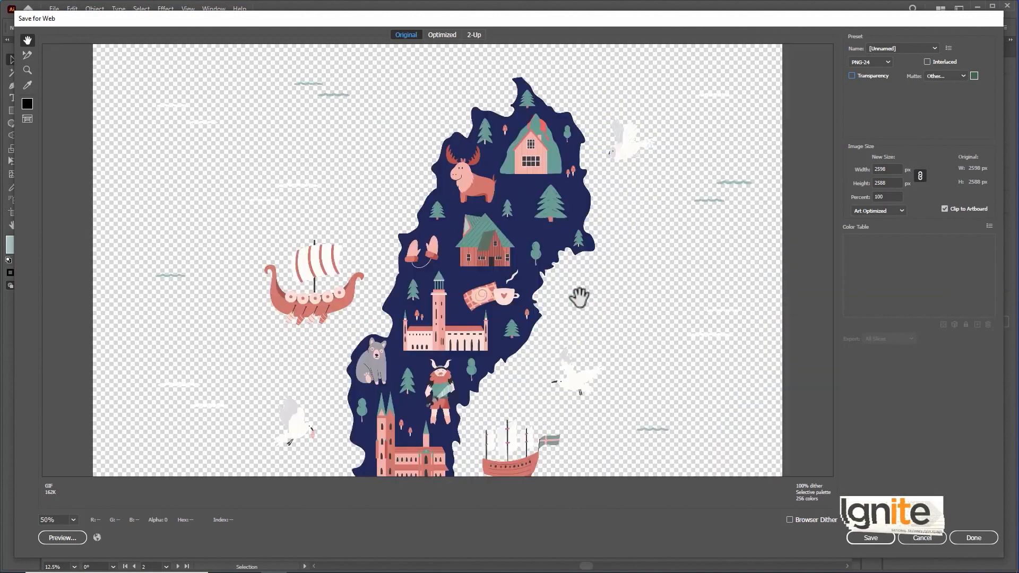
key(ctrl+minus)
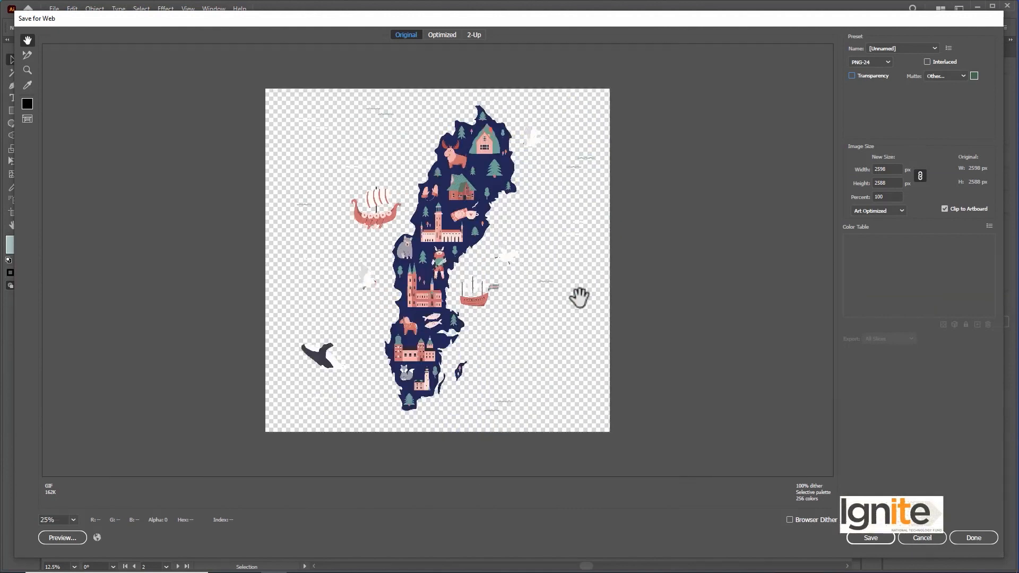
click(871, 538)
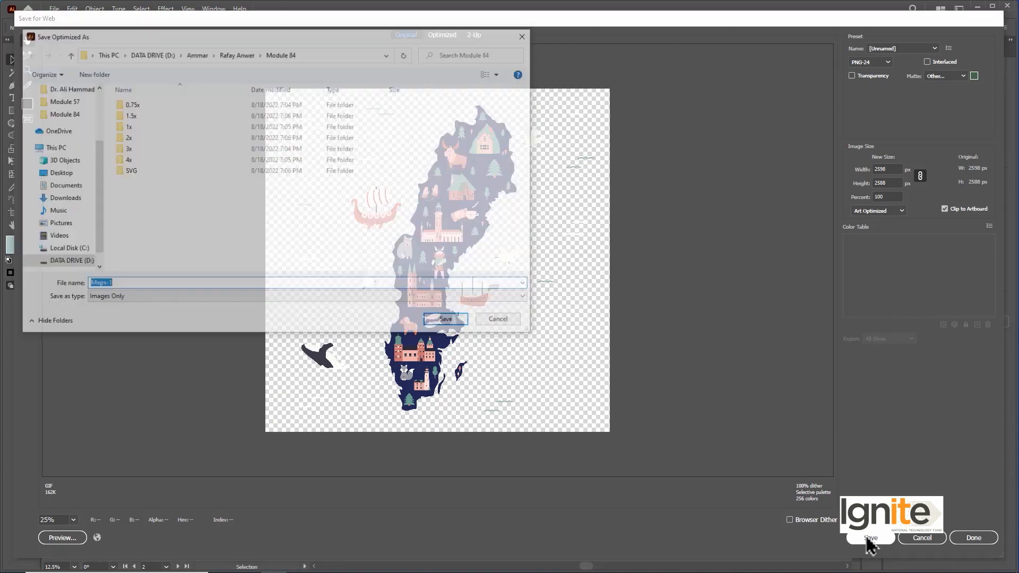
text(Maps-5)
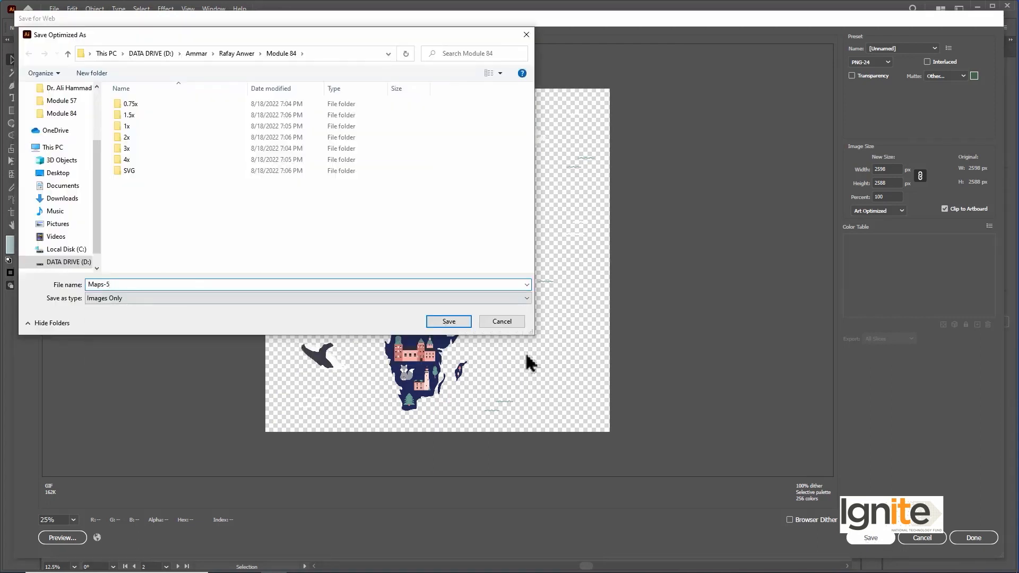
click(460, 322)
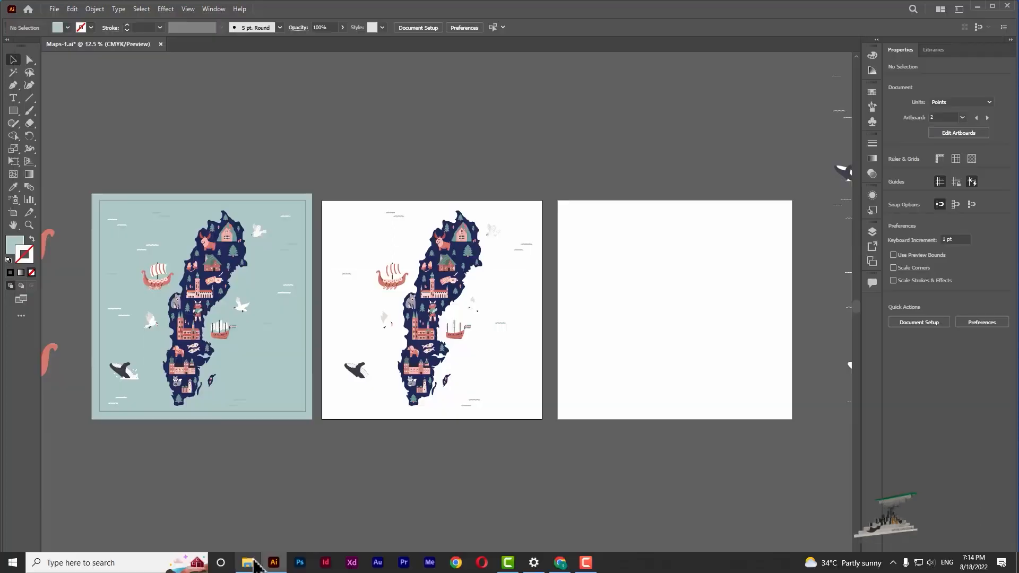
Step: Switch to File Explorer, view the exported Maps-5 image in Photos, then close it and return to Illustrator
click(251, 566)
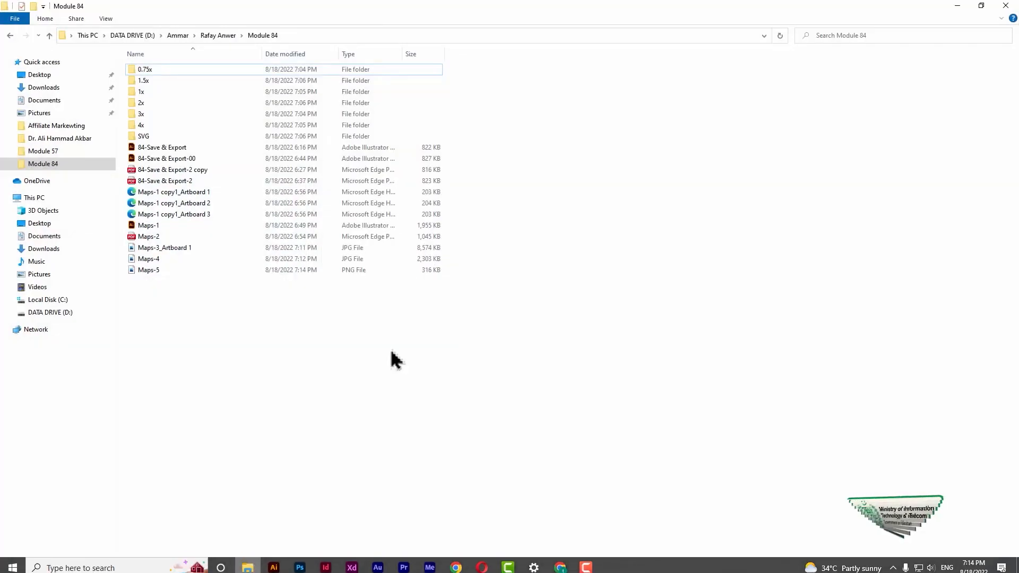
double_click(167, 274)
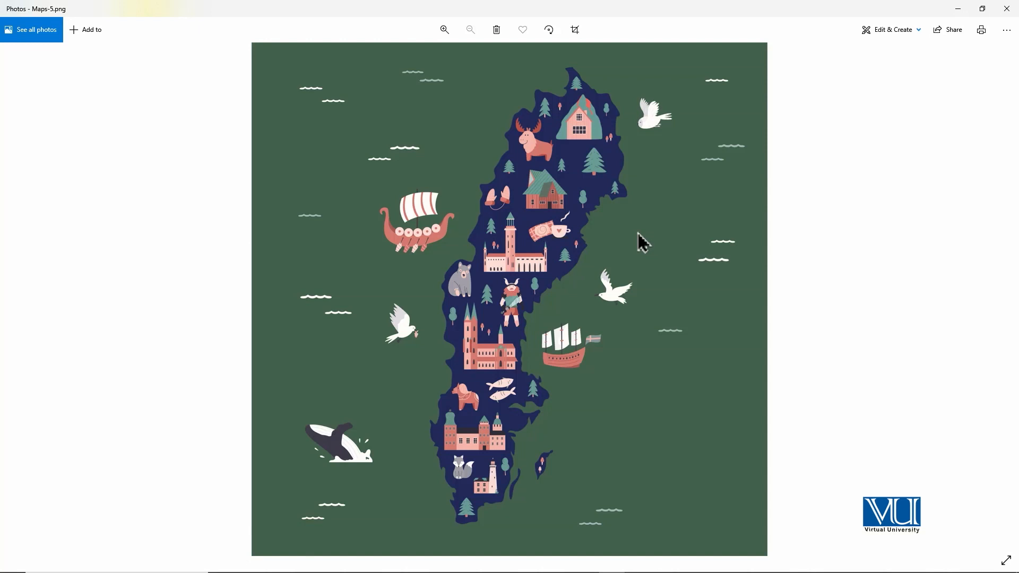
click(1005, 8)
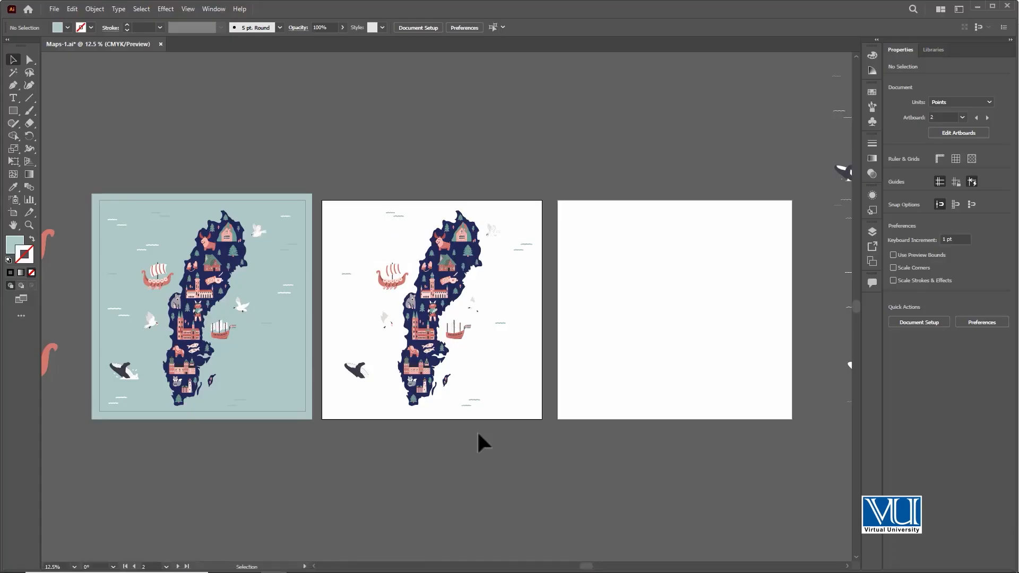
Step: Show the Asset Export settings and remove the PNG scale entries, leaving only the SVG format
key(ctrl+equal)
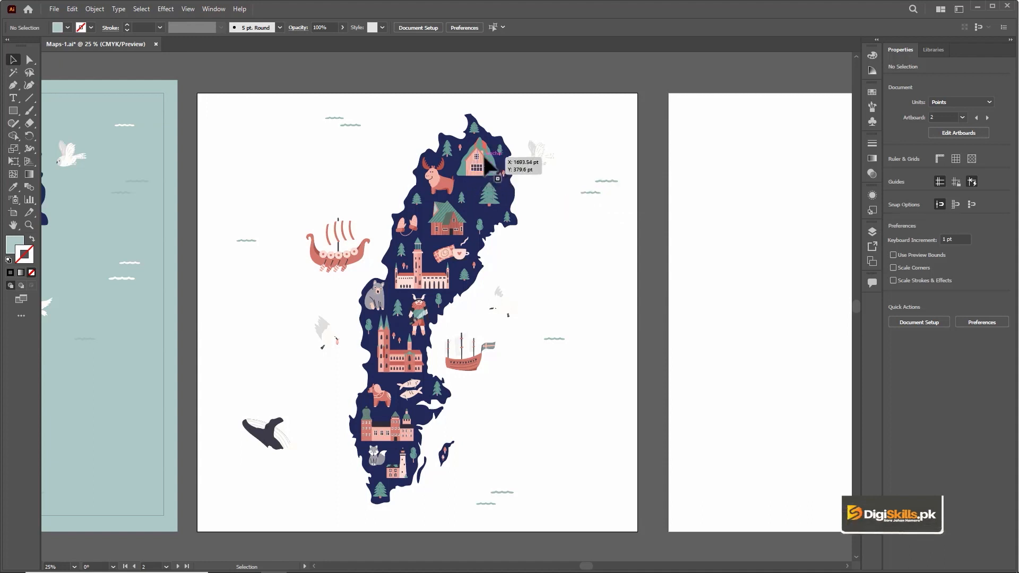
click(212, 9)
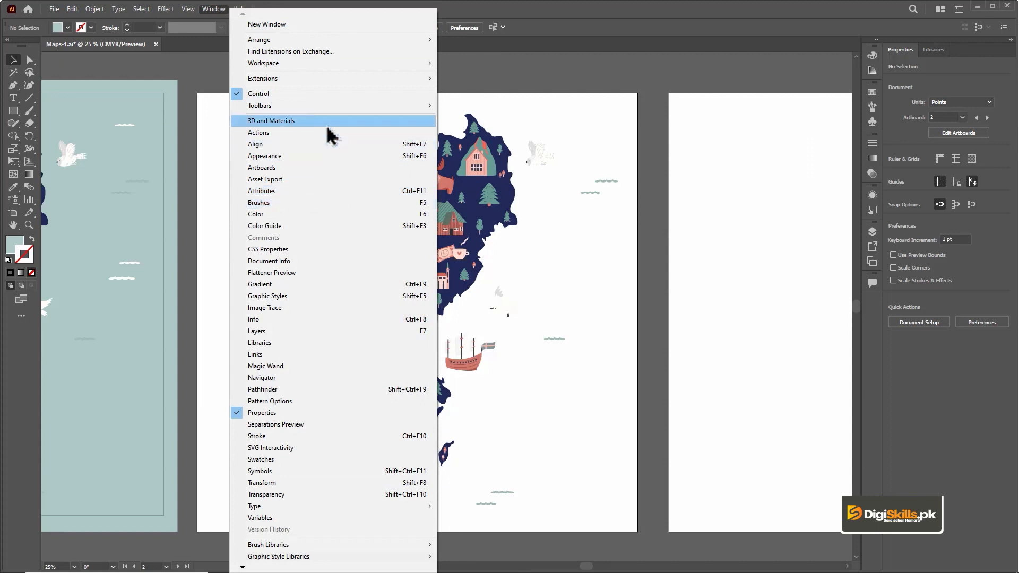
click(345, 180)
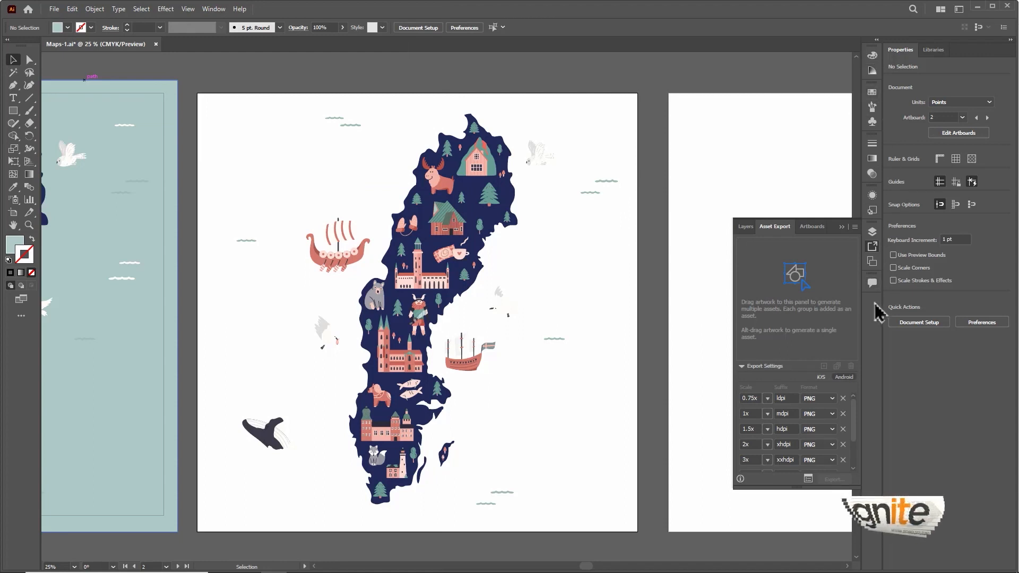
click(843, 400)
click(843, 399)
click(843, 399)
click(843, 399)
click(843, 399)
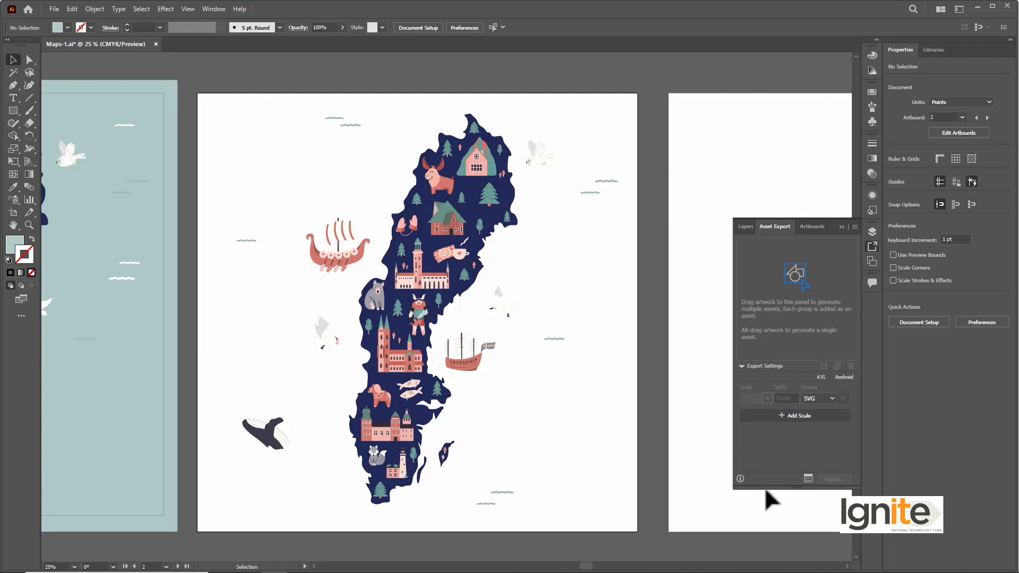
Step: Add the green-roofed house, the moose and the fox from the map as three separate export assets
click(445, 229)
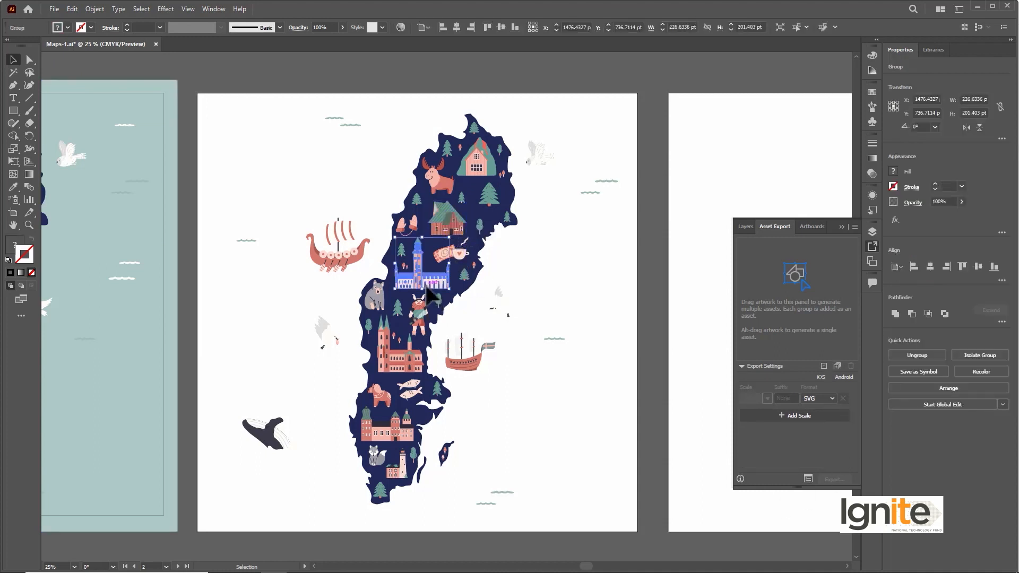
drag(453, 224, 814, 273)
click(442, 185)
drag(444, 186, 806, 272)
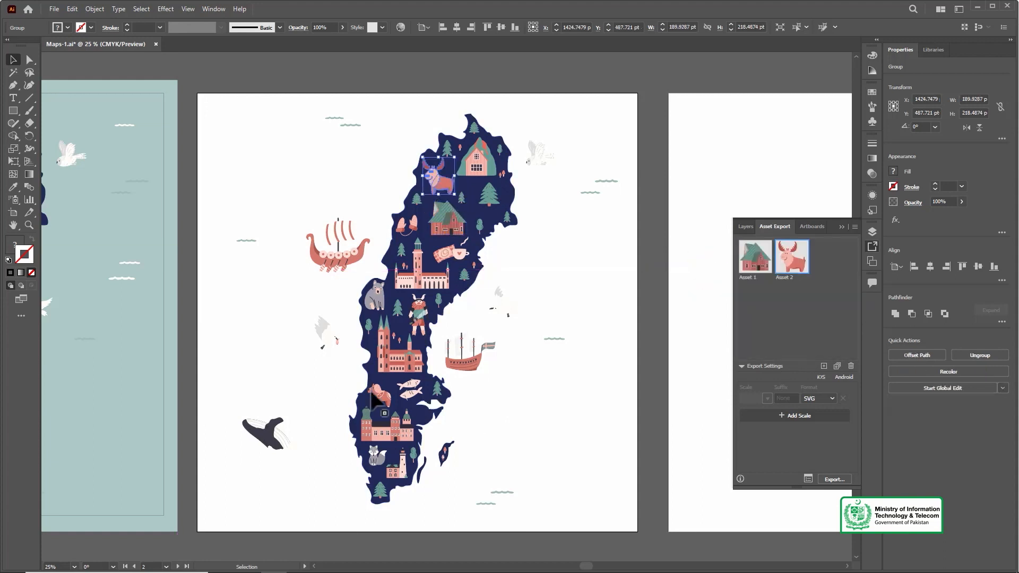
click(380, 397)
click(378, 456)
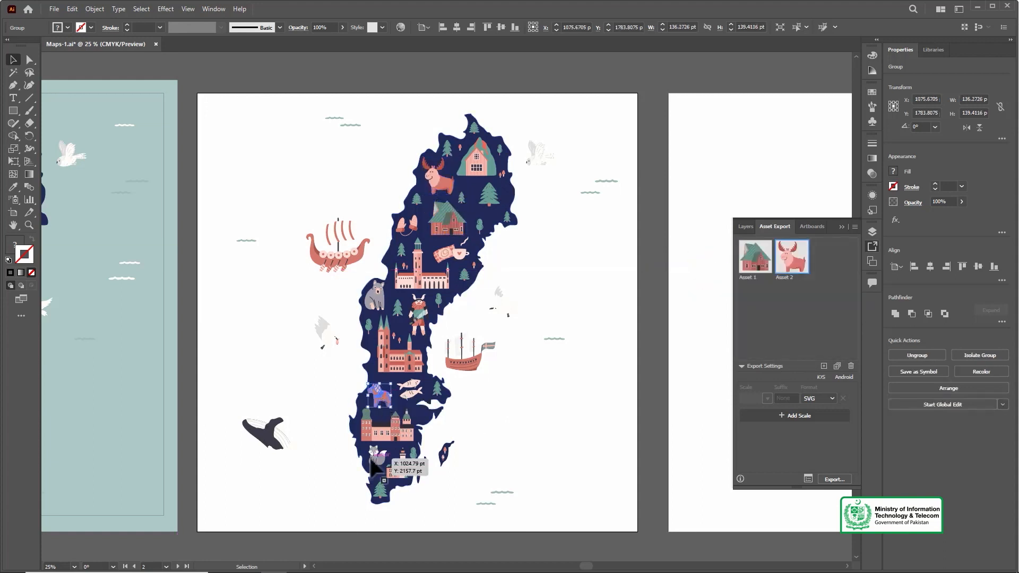
drag(398, 468, 809, 269)
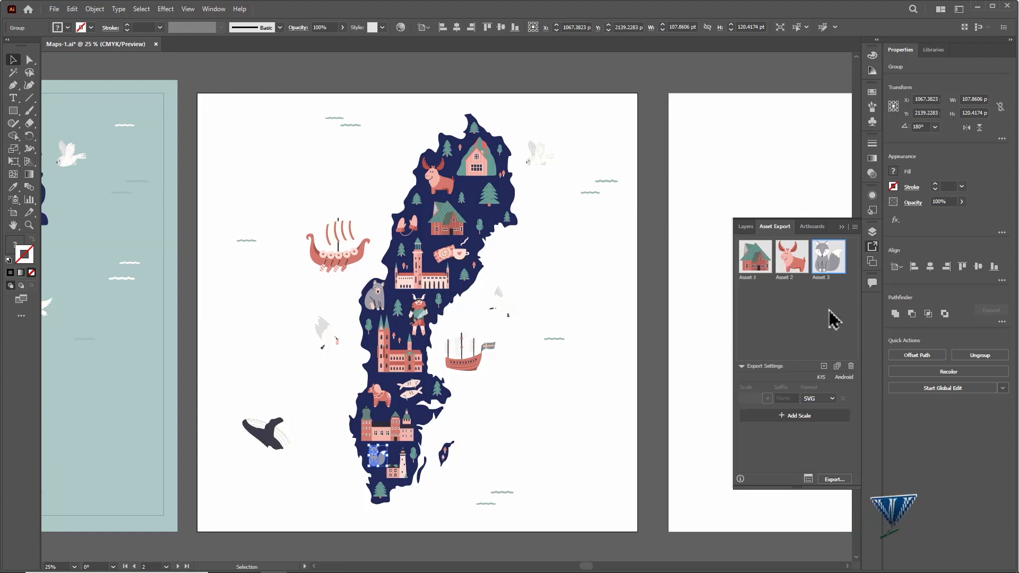
Step: Select all three collected assets and set their export format to PDF
click(757, 261)
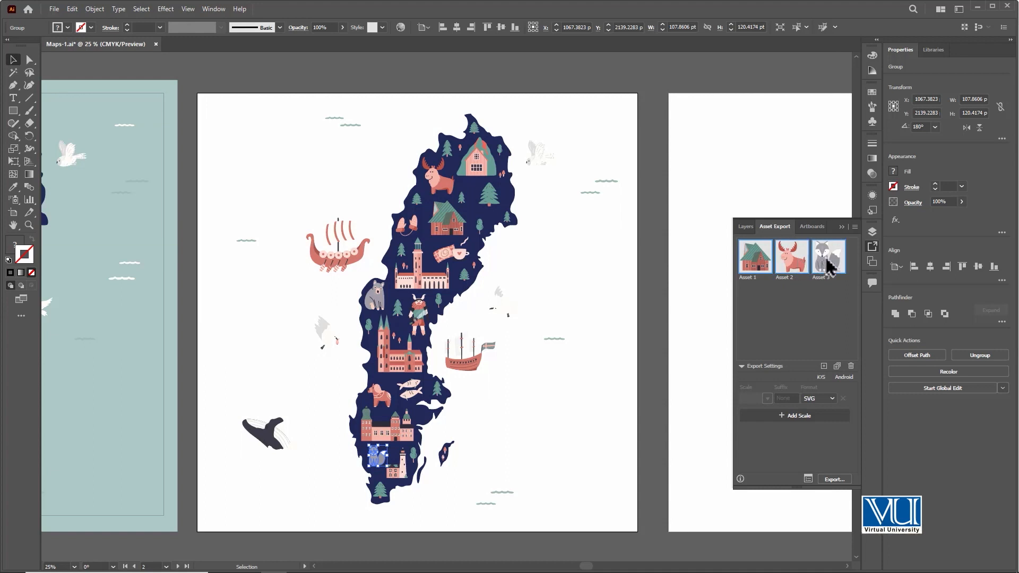
click(831, 399)
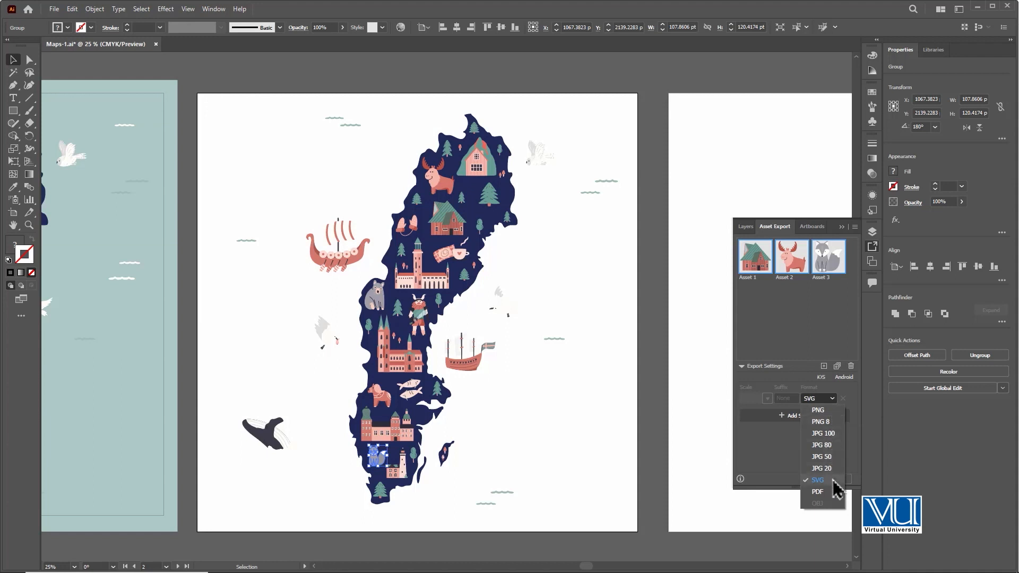
click(820, 492)
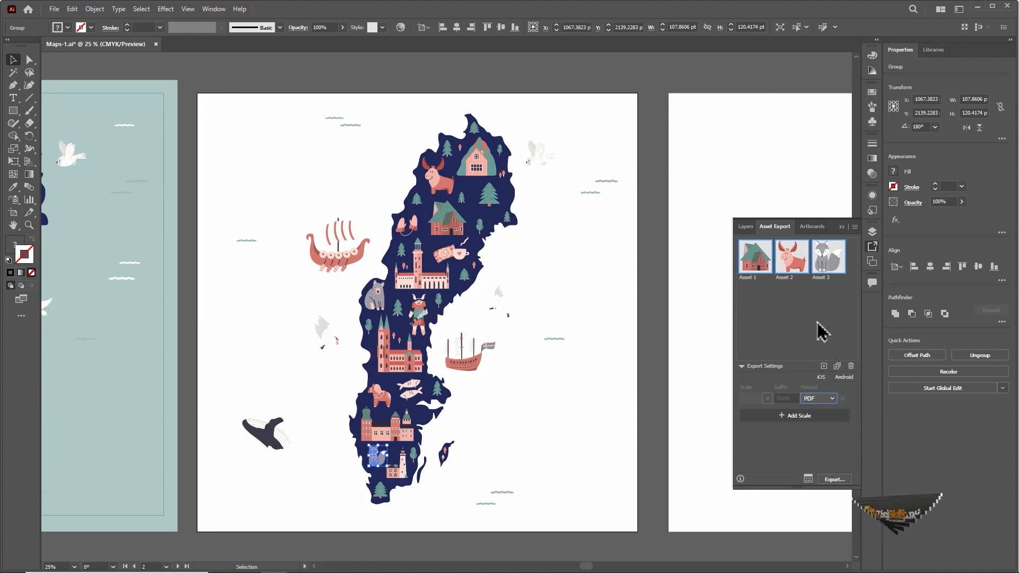
click(834, 479)
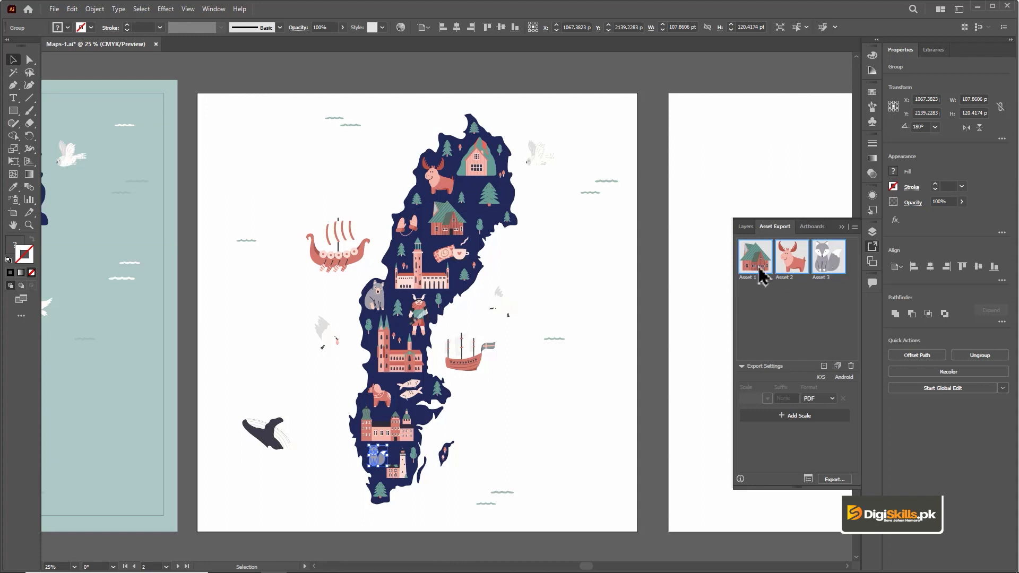
Step: Select most of the middle artboard's map artwork and add its elements as separate export assets
drag(556, 119, 299, 494)
drag(435, 299, 778, 309)
mouse_move(855, 349)
mouse_down()
mouse_move(856, 248)
mouse_move(853, 361)
mouse_up()
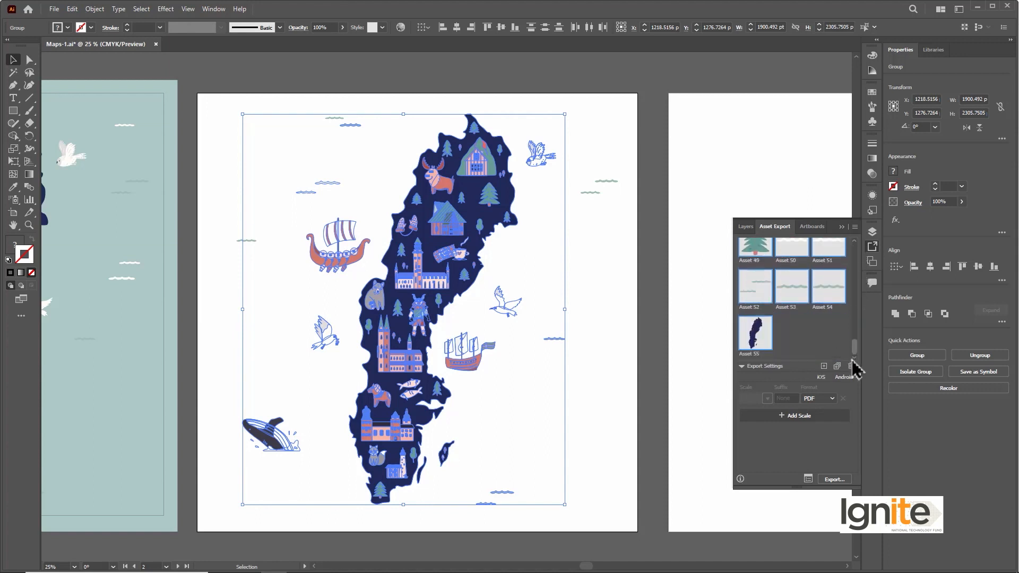
click(593, 273)
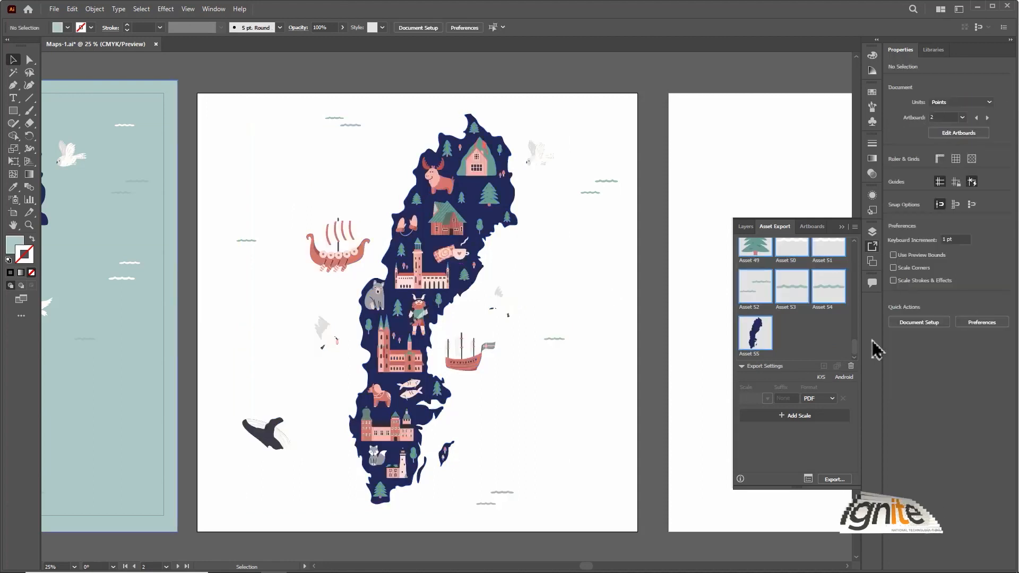
mouse_move(855, 352)
mouse_down()
mouse_move(855, 339)
mouse_move(854, 348)
mouse_up()
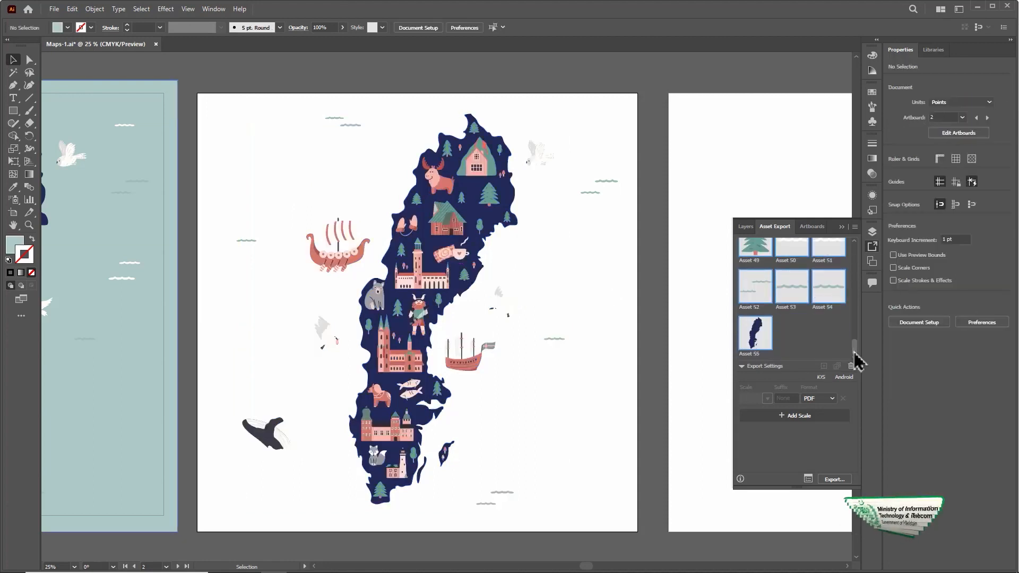
Step: Group all the artwork on the middle artboard, add the group as a single export asset, and deselect it
drag(615, 120, 232, 510)
key(ctrl+g)
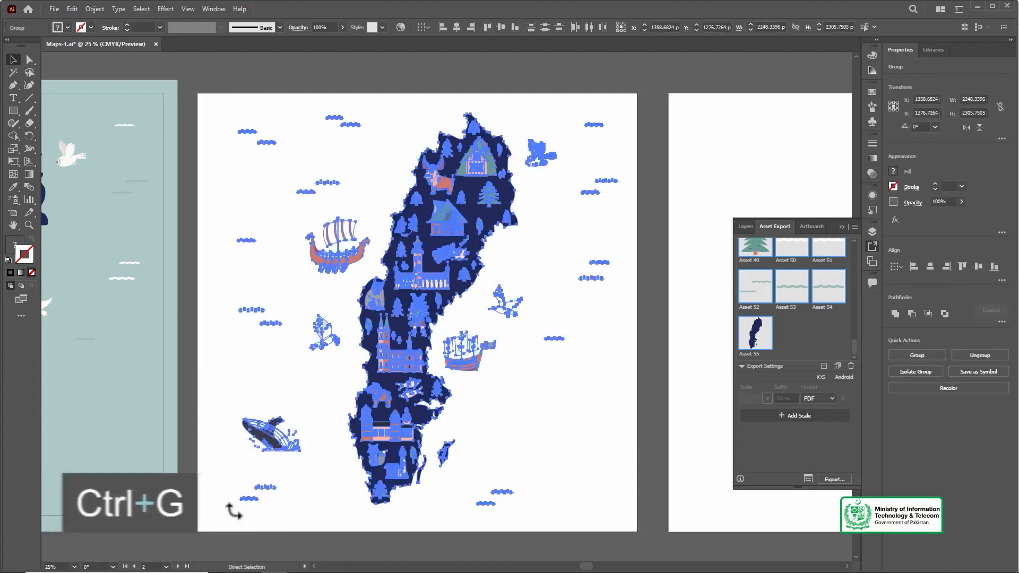
drag(473, 233, 814, 318)
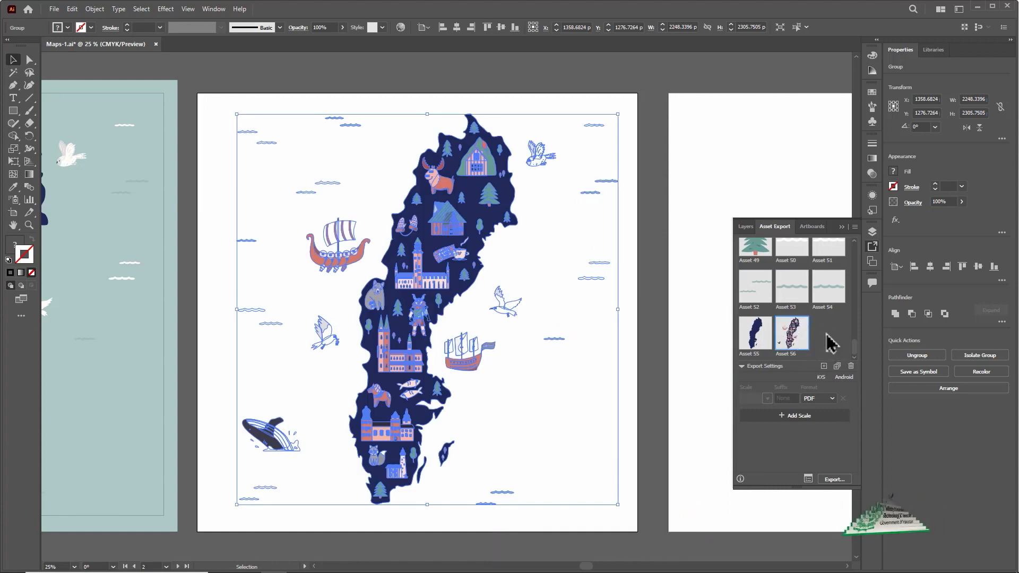
click(595, 91)
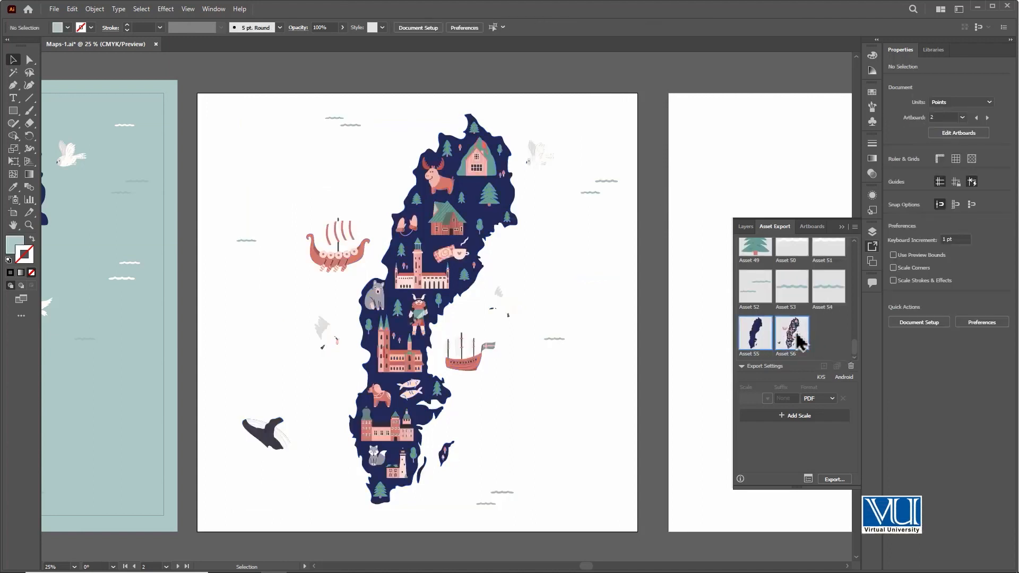
Step: Export the two selected assets as PDF into a new folder named PDF2 inside the Module 84 folder
mouse_move(855, 353)
mouse_down()
mouse_move(853, 326)
mouse_move(854, 369)
mouse_up()
click(834, 479)
right_click(238, 186)
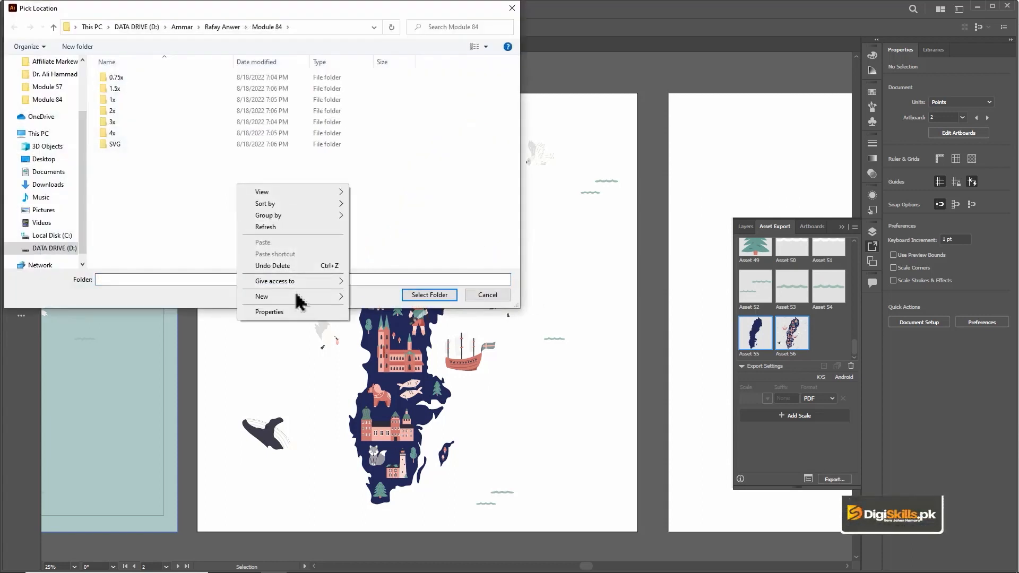
mouse_move(302, 297)
click(446, 298)
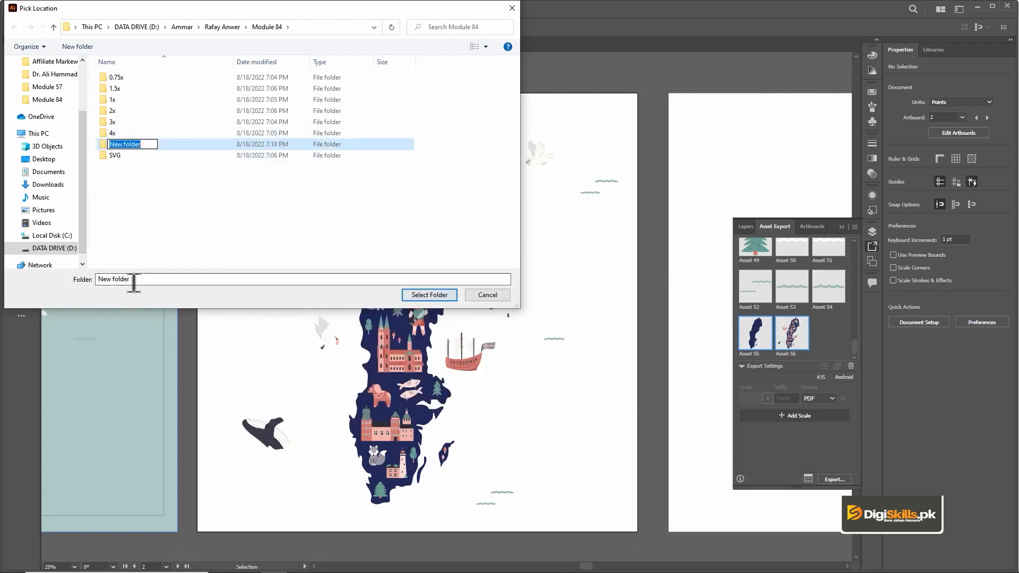
text(PDF2)
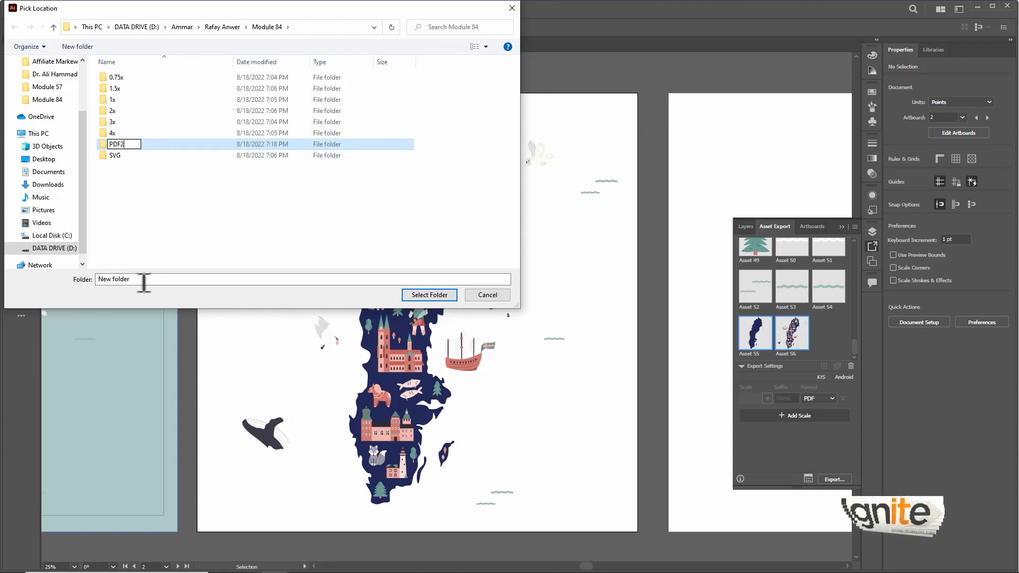
click(433, 298)
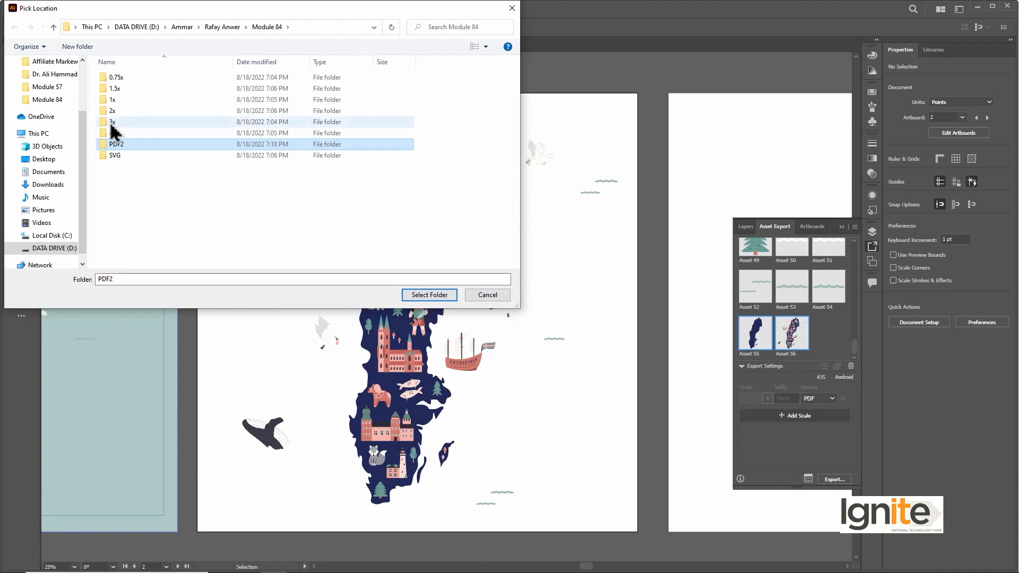
click(430, 295)
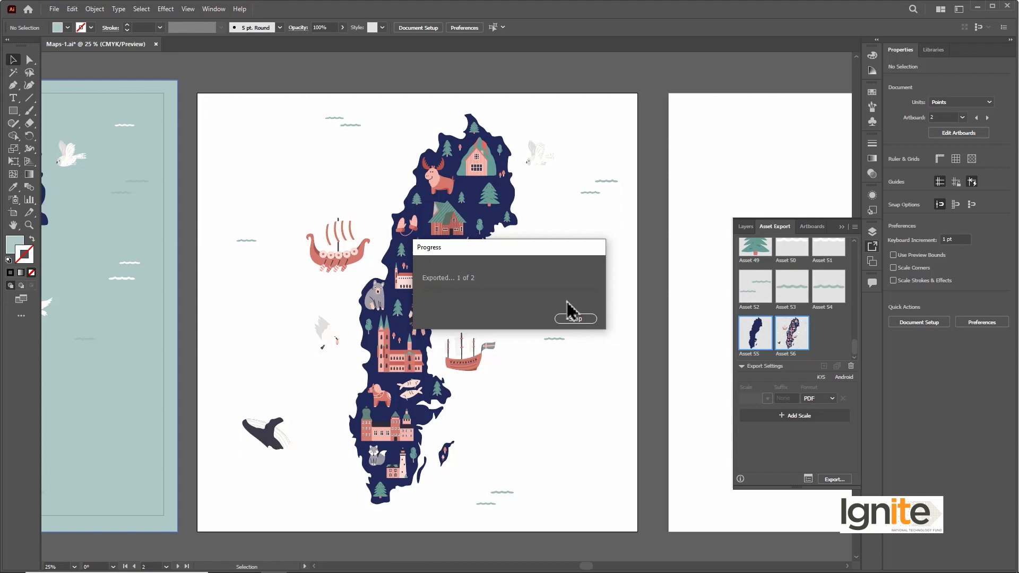
Step: Switch to File Explorer, view the exported Asset 55 PDF from the PDF folder inside PDF2, and close it
click(248, 564)
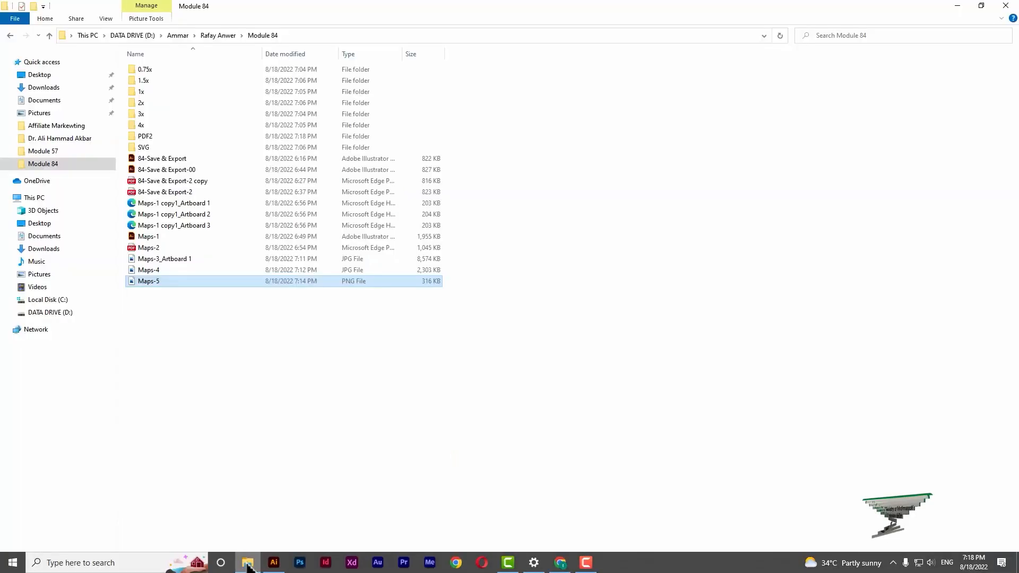
double_click(188, 136)
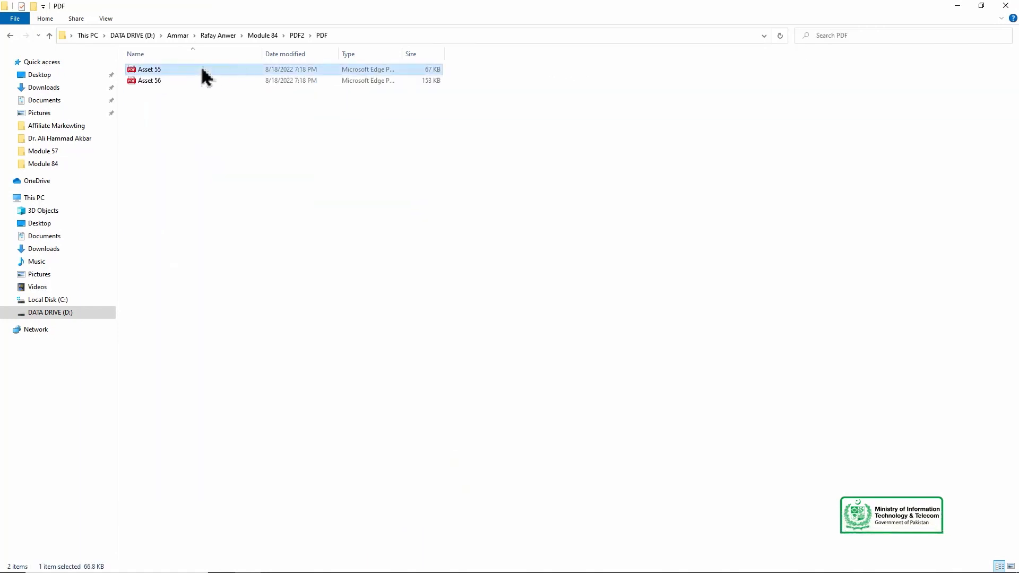
double_click(202, 70)
mouse_move(1014, 109)
mouse_down()
mouse_move(1015, 458)
mouse_move(1008, 109)
mouse_up()
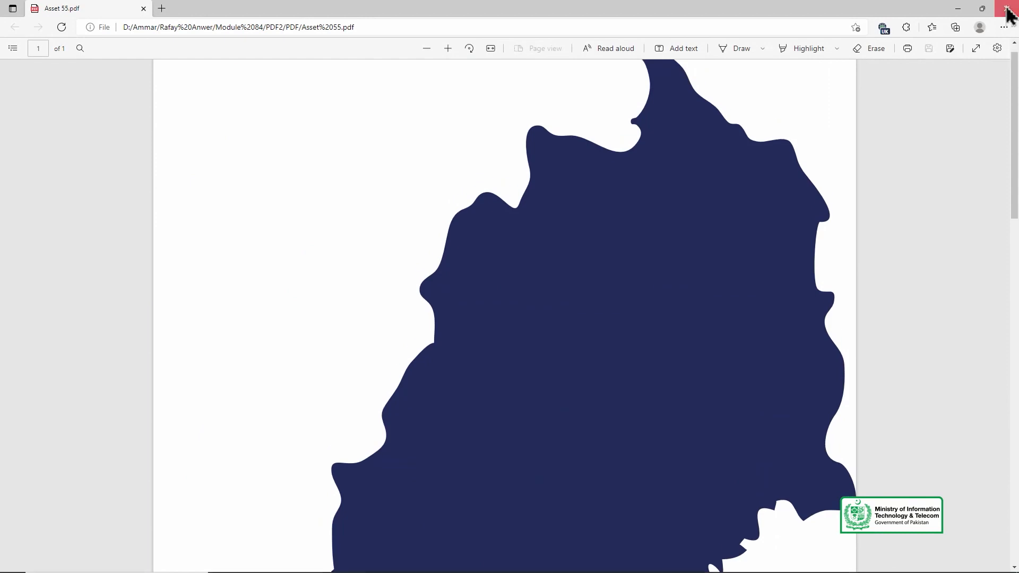
click(1007, 9)
Step: Open the exported Asset 56 PDF, look over its map artwork and close it
double_click(311, 80)
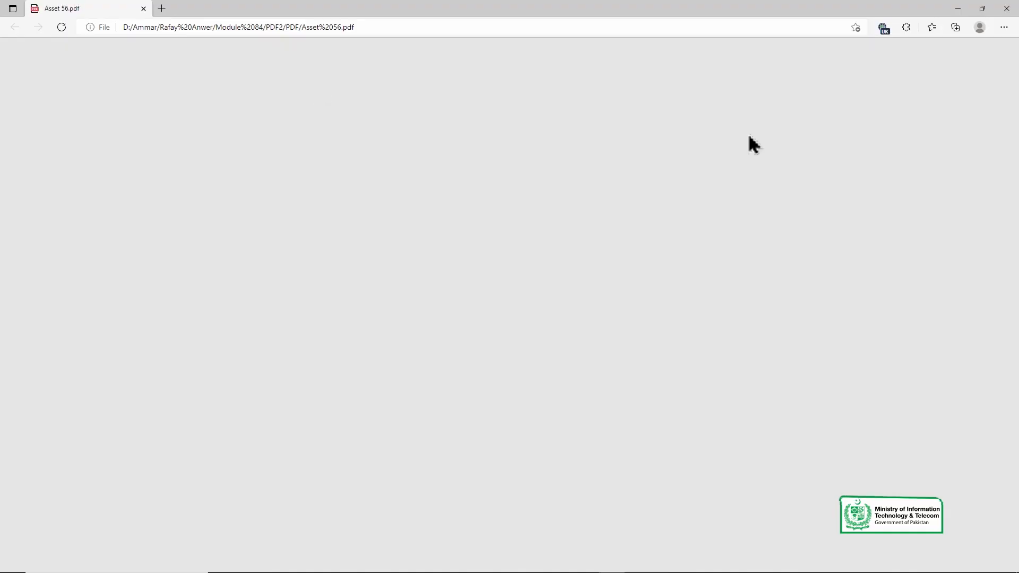
drag(1011, 195, 1013, 40)
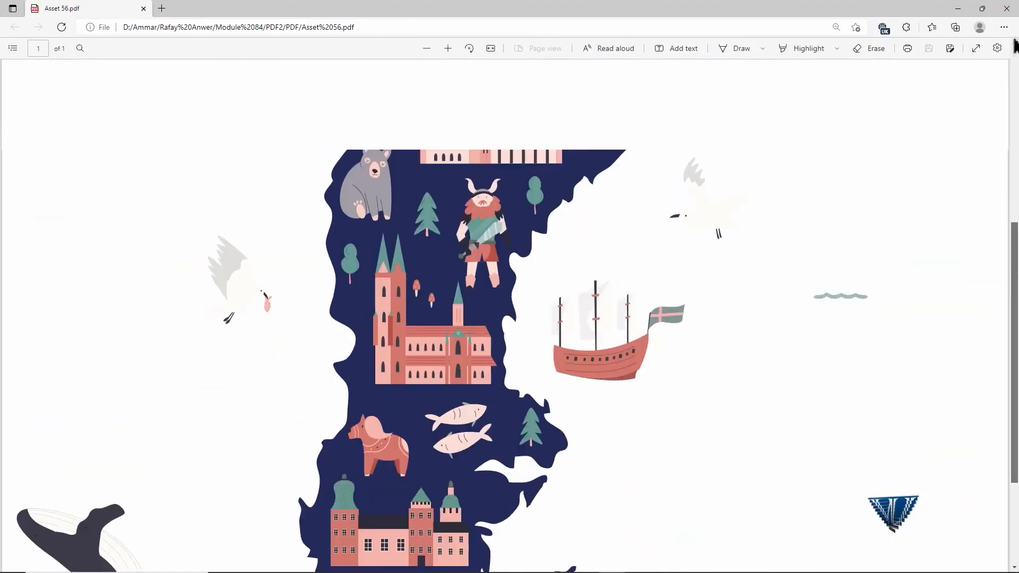
click(1008, 7)
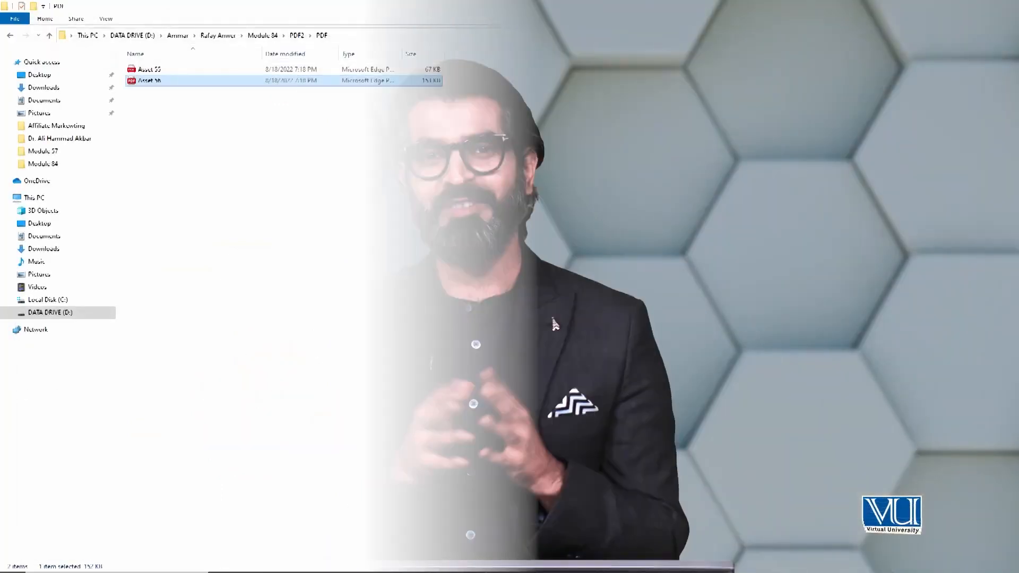